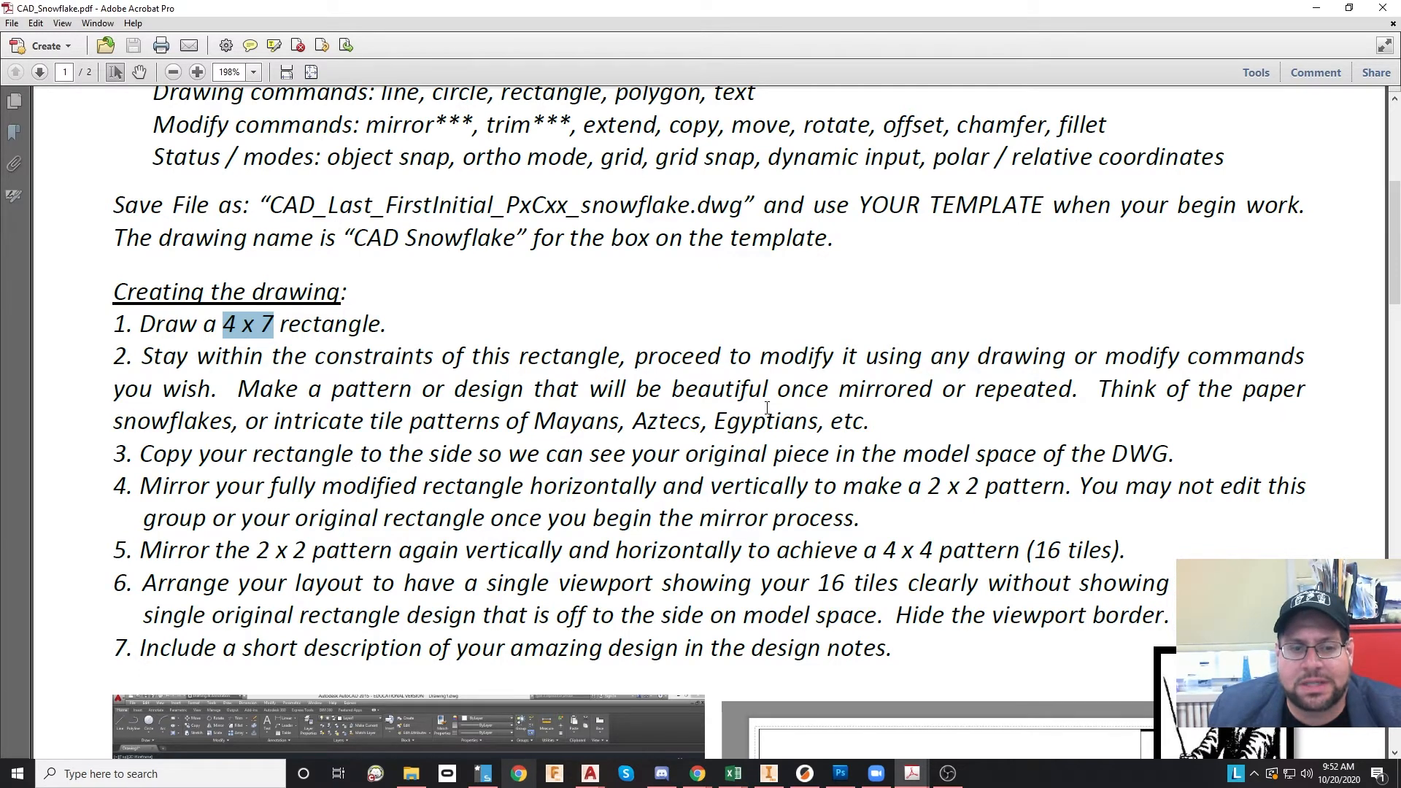
- Read the snowflake assignment's remaining instructions and examine its sample model and layout images
scroll(767, 409, "down", 5)
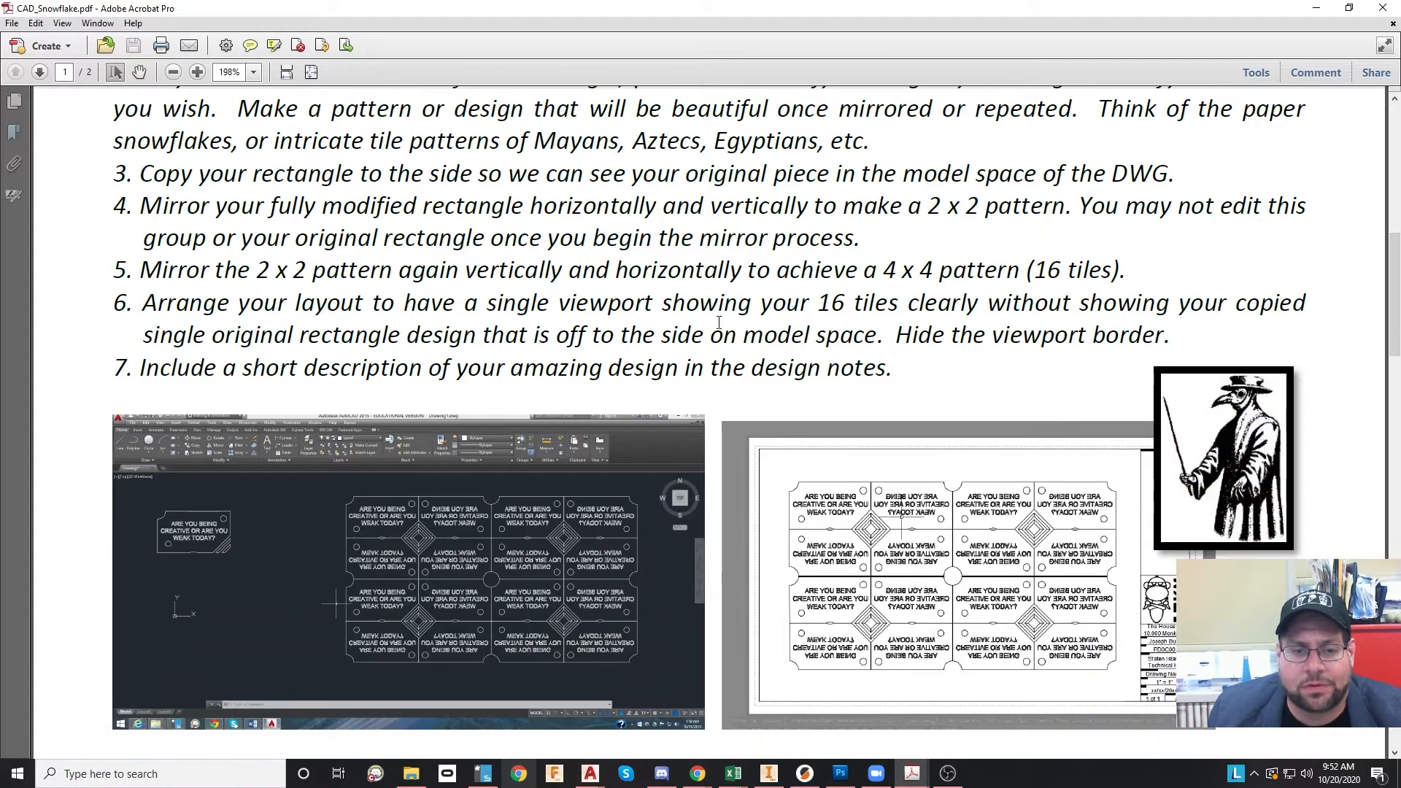
scroll(719, 322, "down", 1)
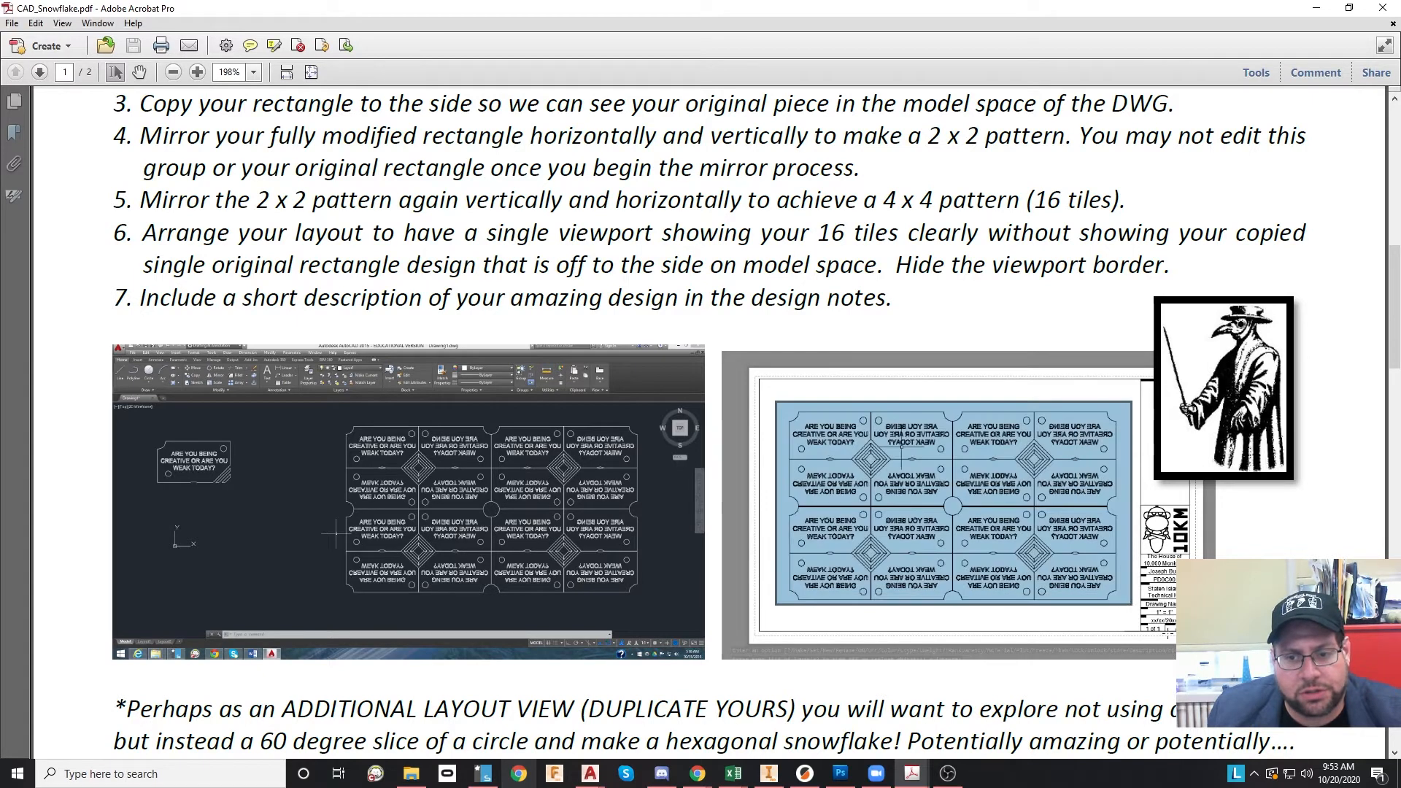
scroll(701, 423, "down", 2)
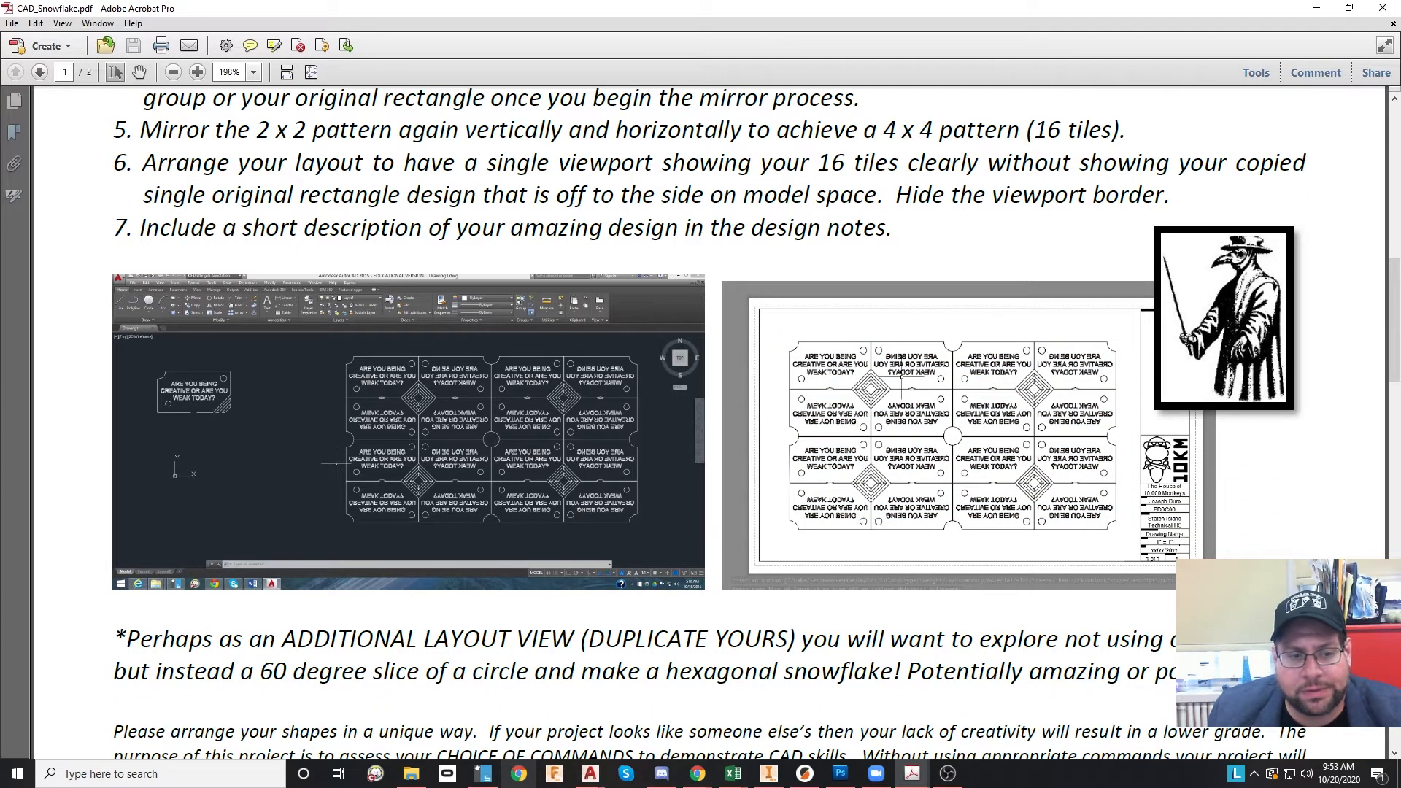
scroll(1137, 497, "down", 4)
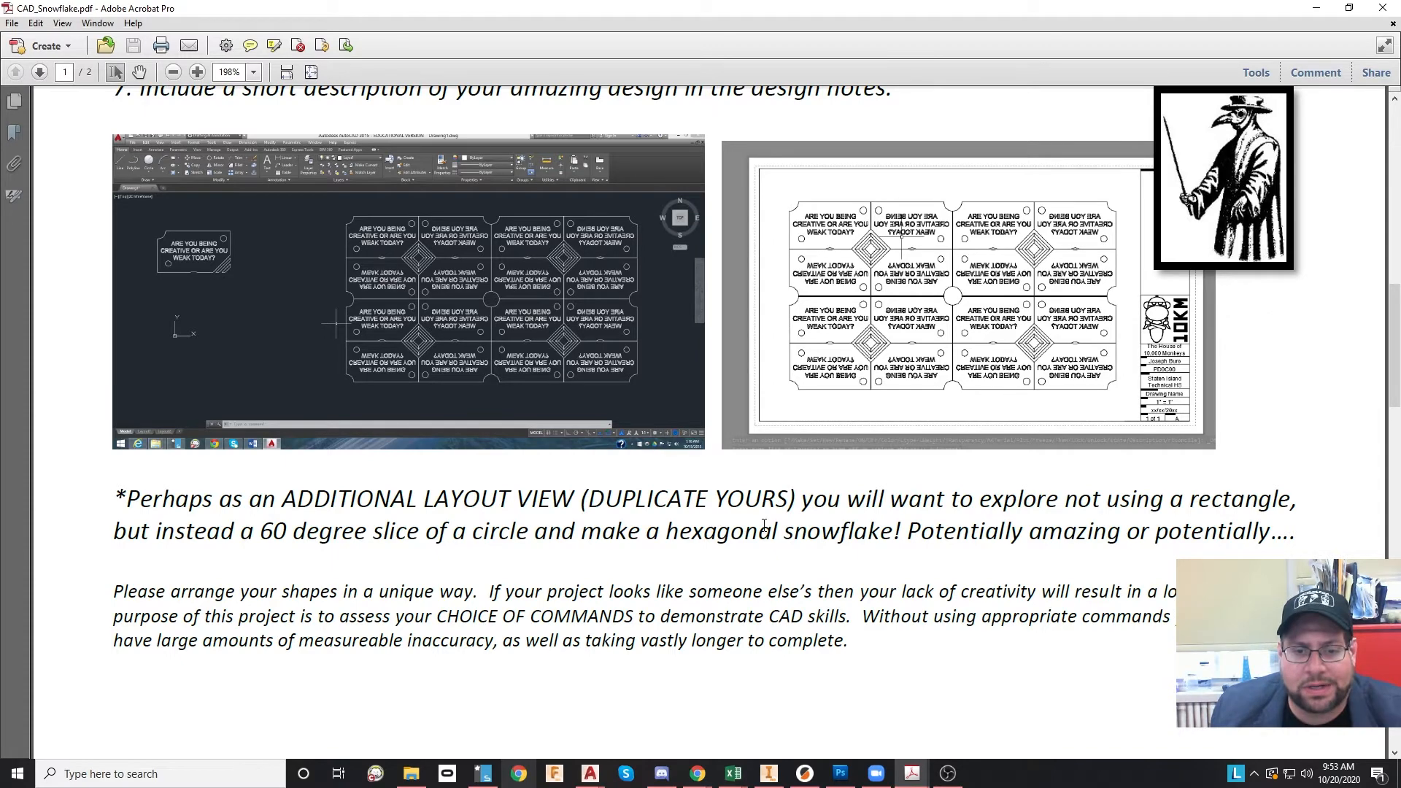
scroll(764, 524, "down", 18)
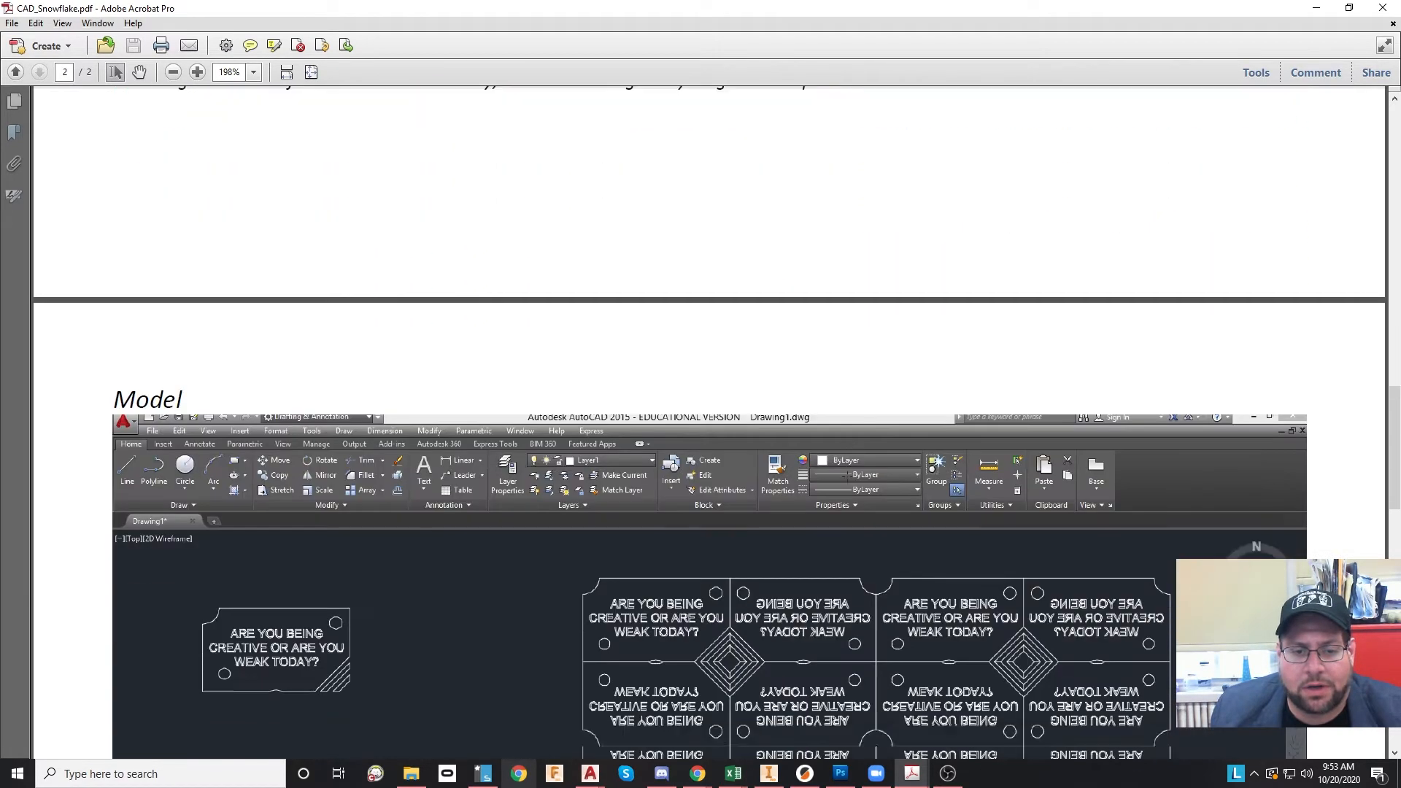
scroll(844, 475, "down", 8)
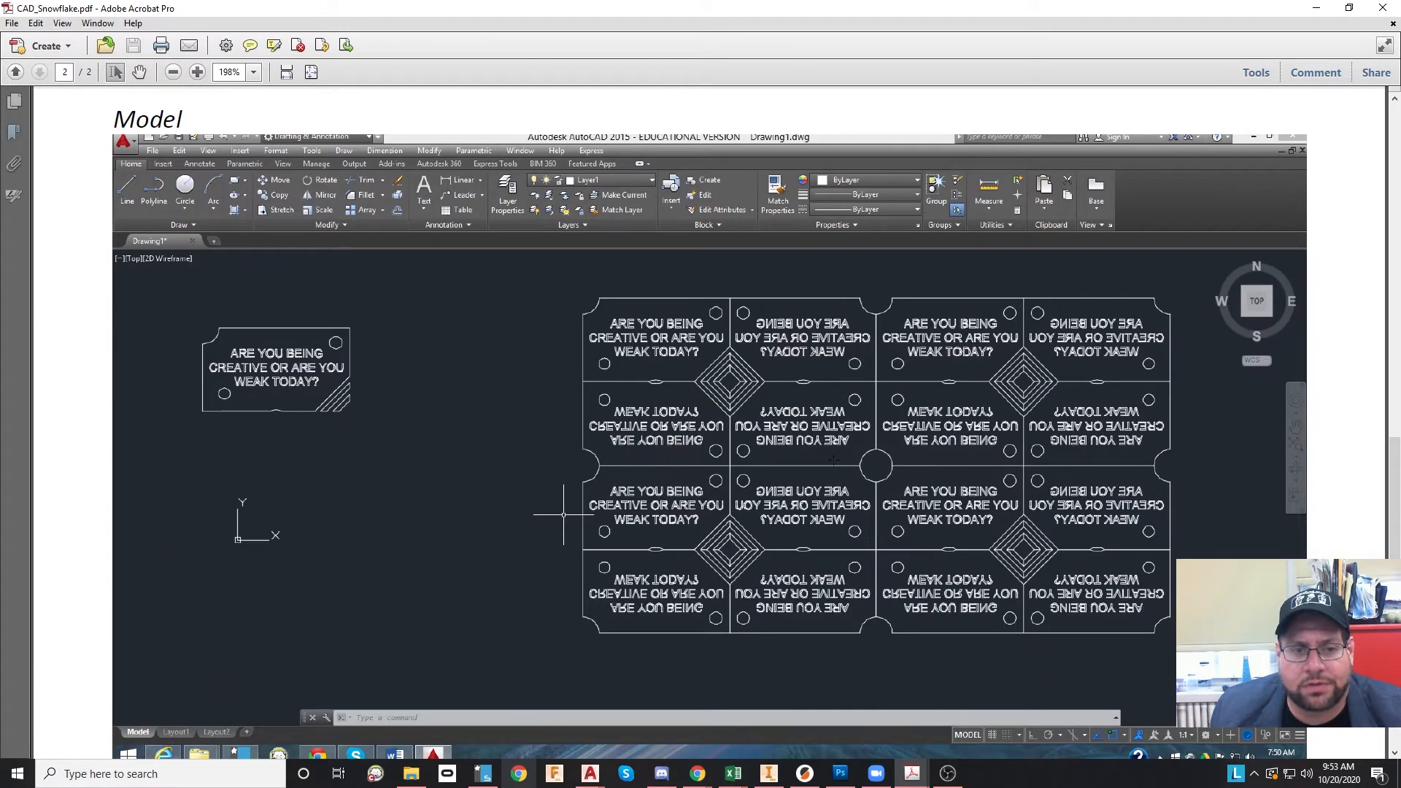
scroll(833, 459, "down", 20)
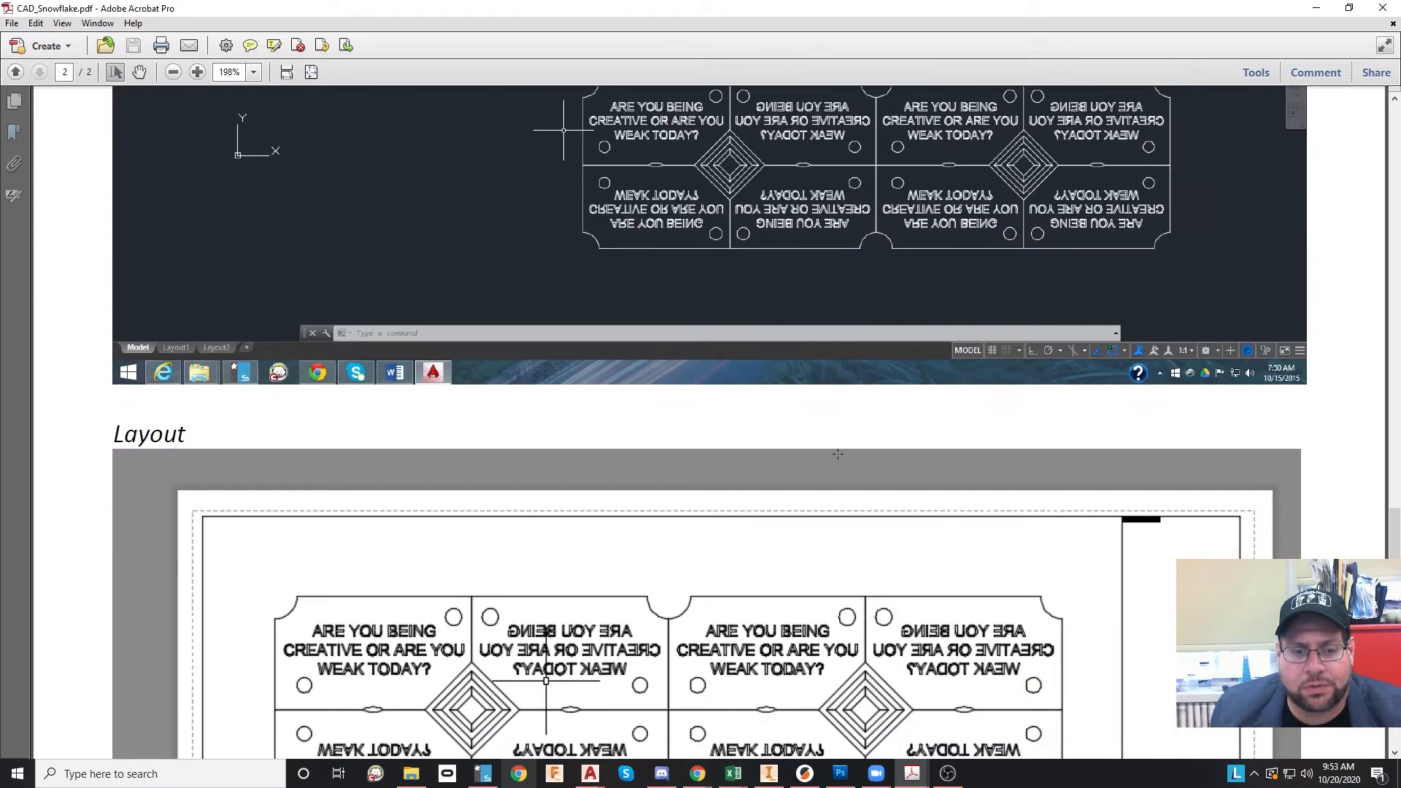
scroll(825, 454, "up", 4)
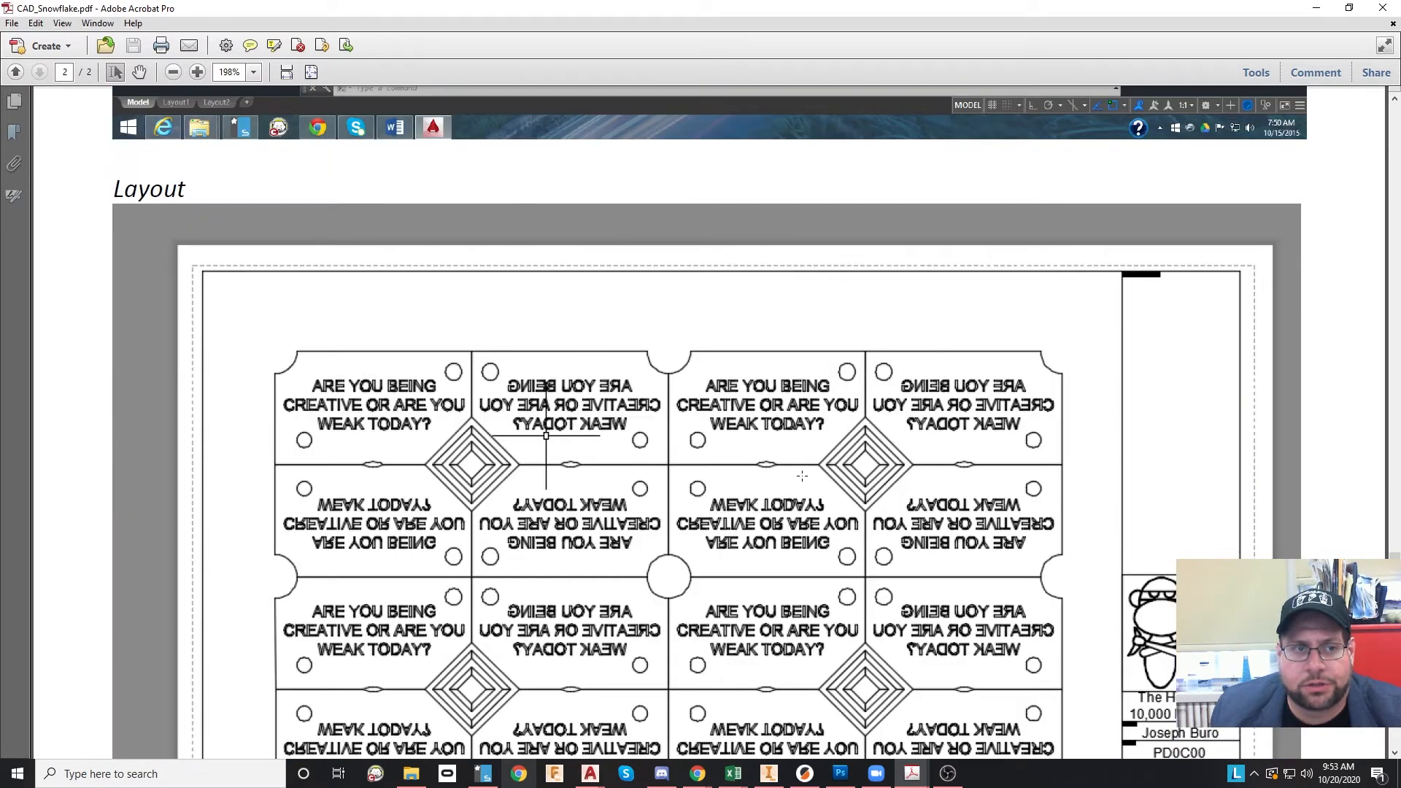
- Switch to Drawing7 in AutoCAD and draw a rectangle 7 units wide and 4 units high
mouse_move(697, 773)
mouse_move(590, 773)
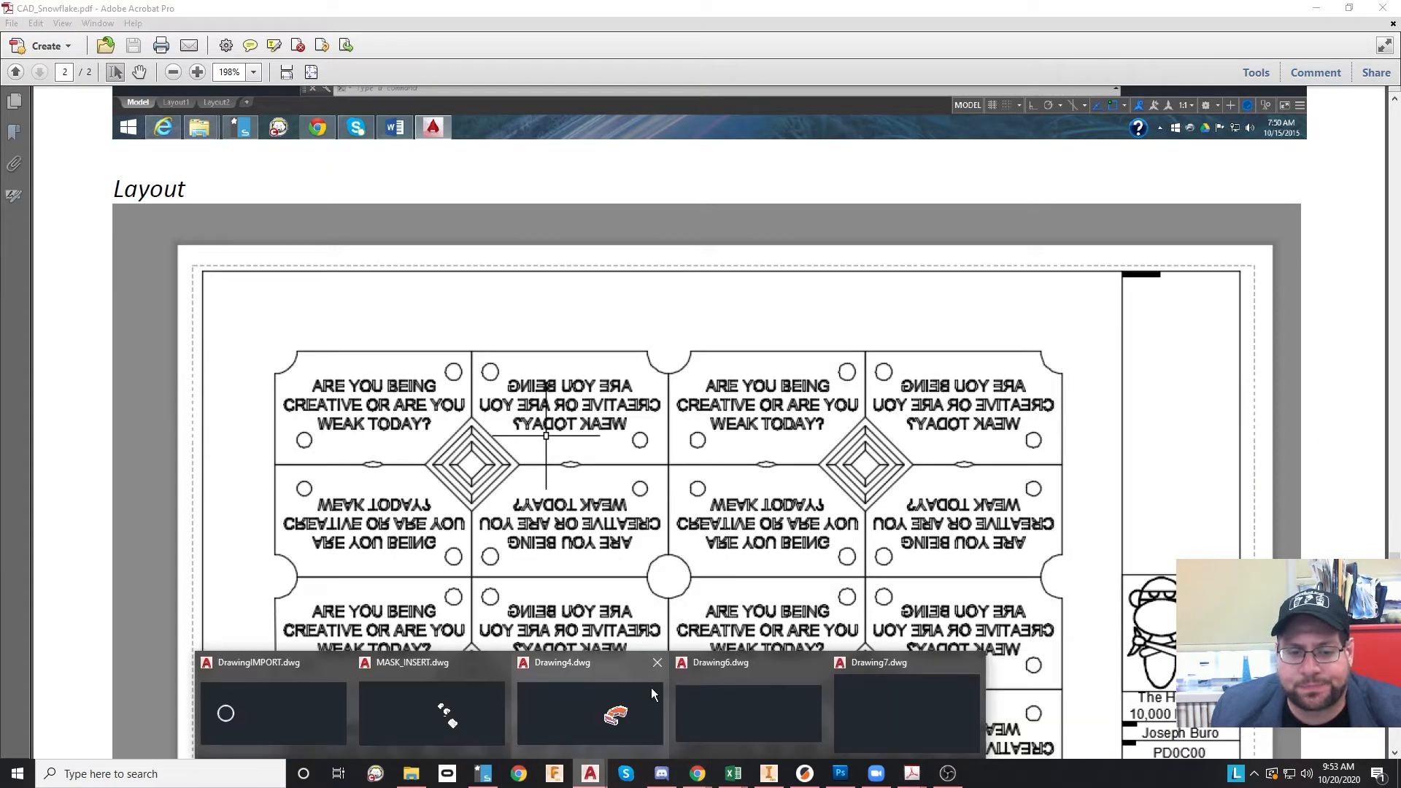
left_click(883, 692)
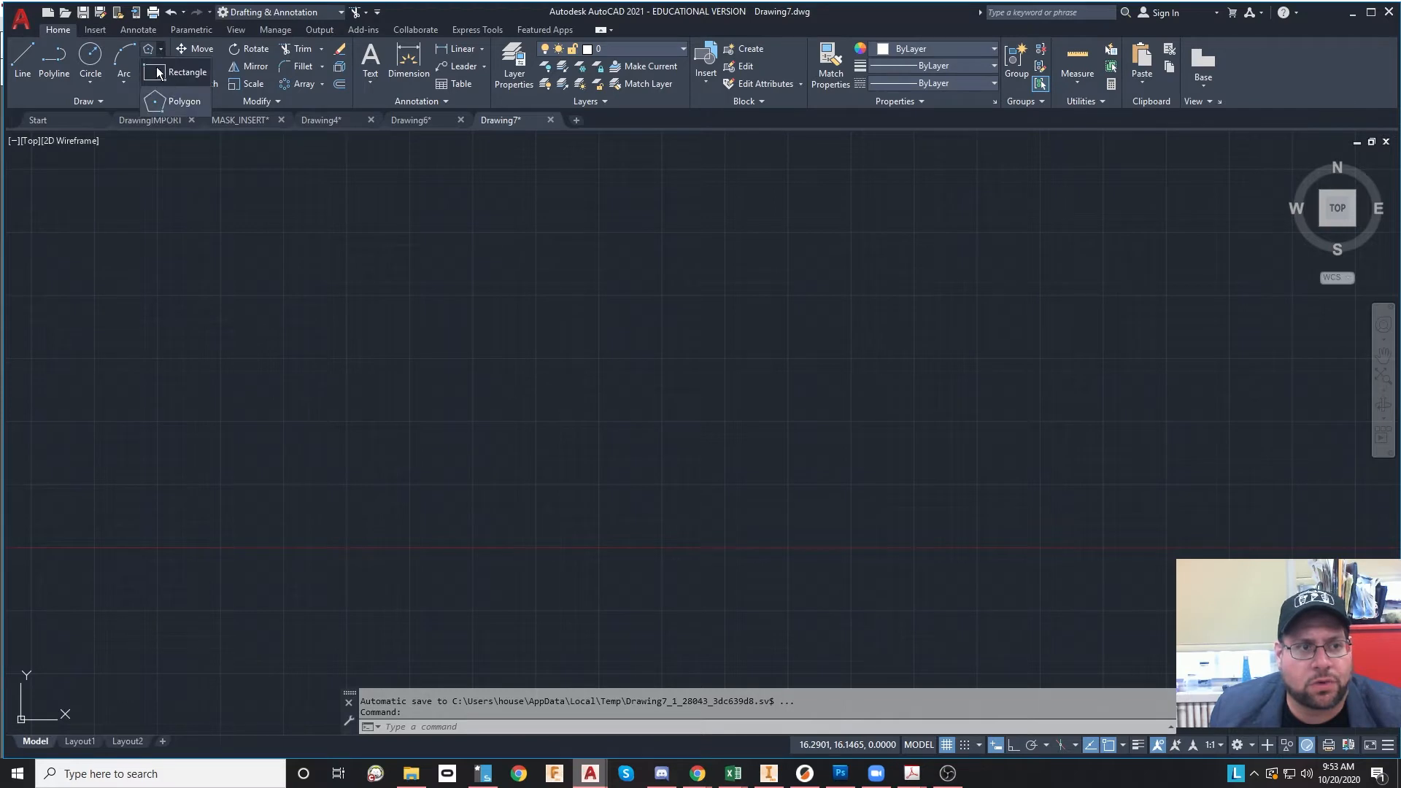
left_click(158, 73)
left_click(419, 465)
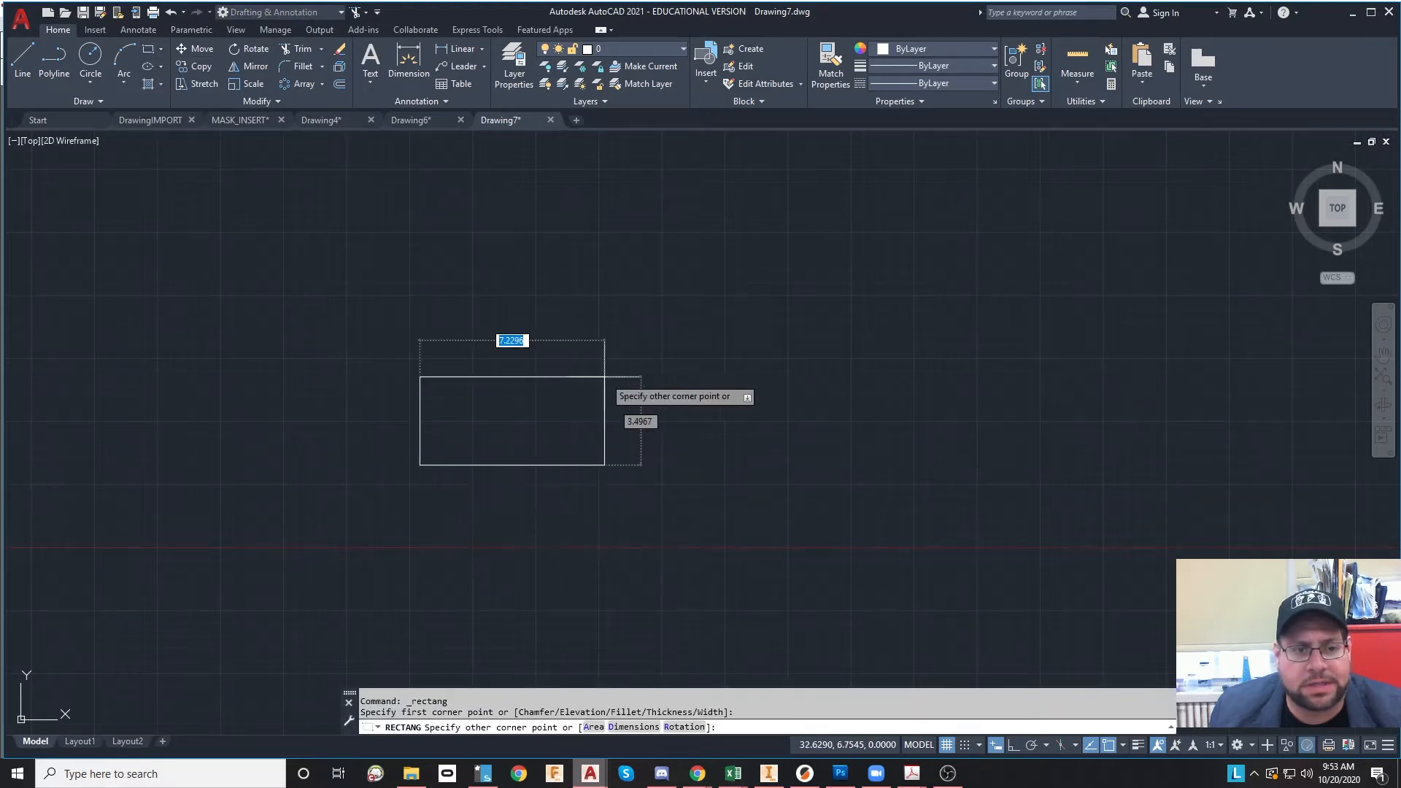
type("7")
key("Tab")
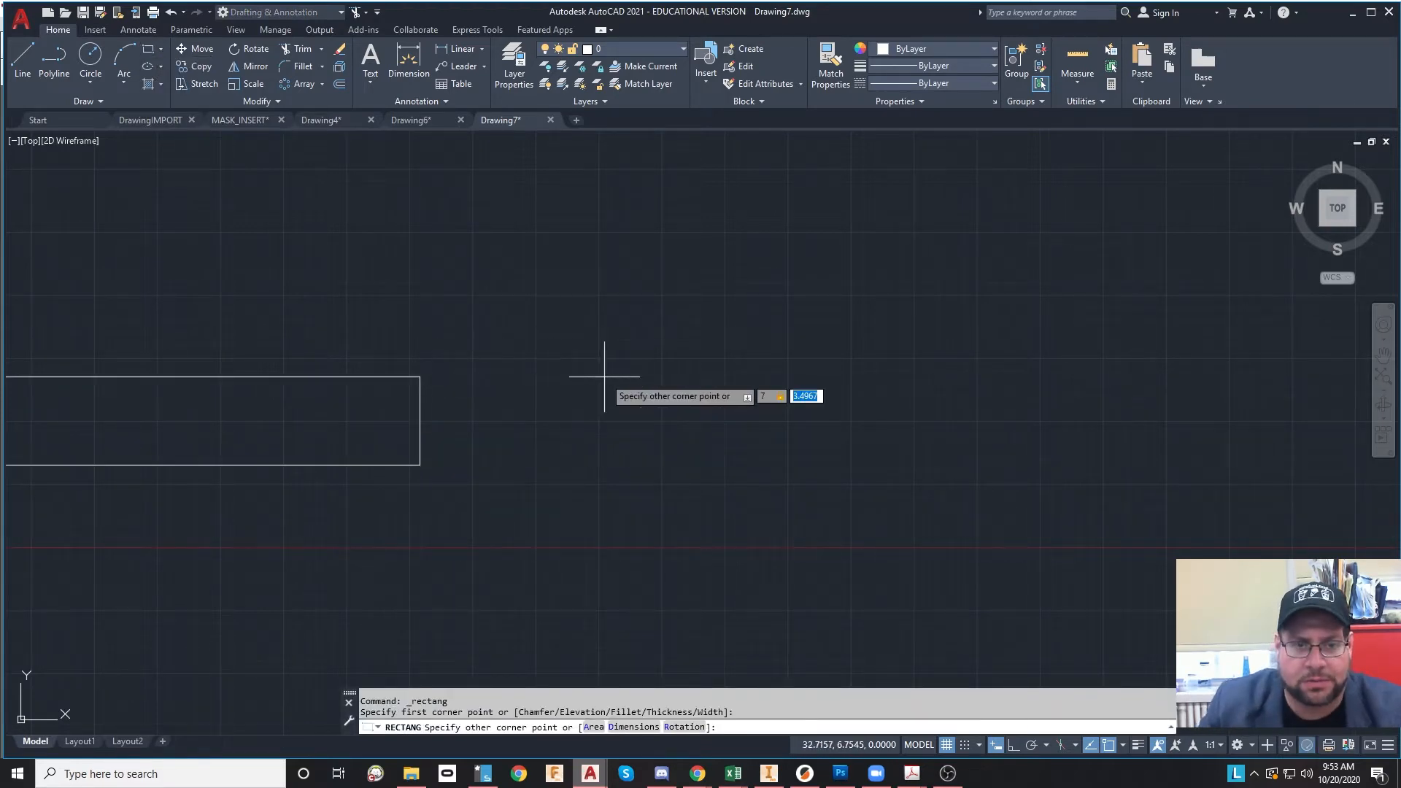
type("4")
key("Return")
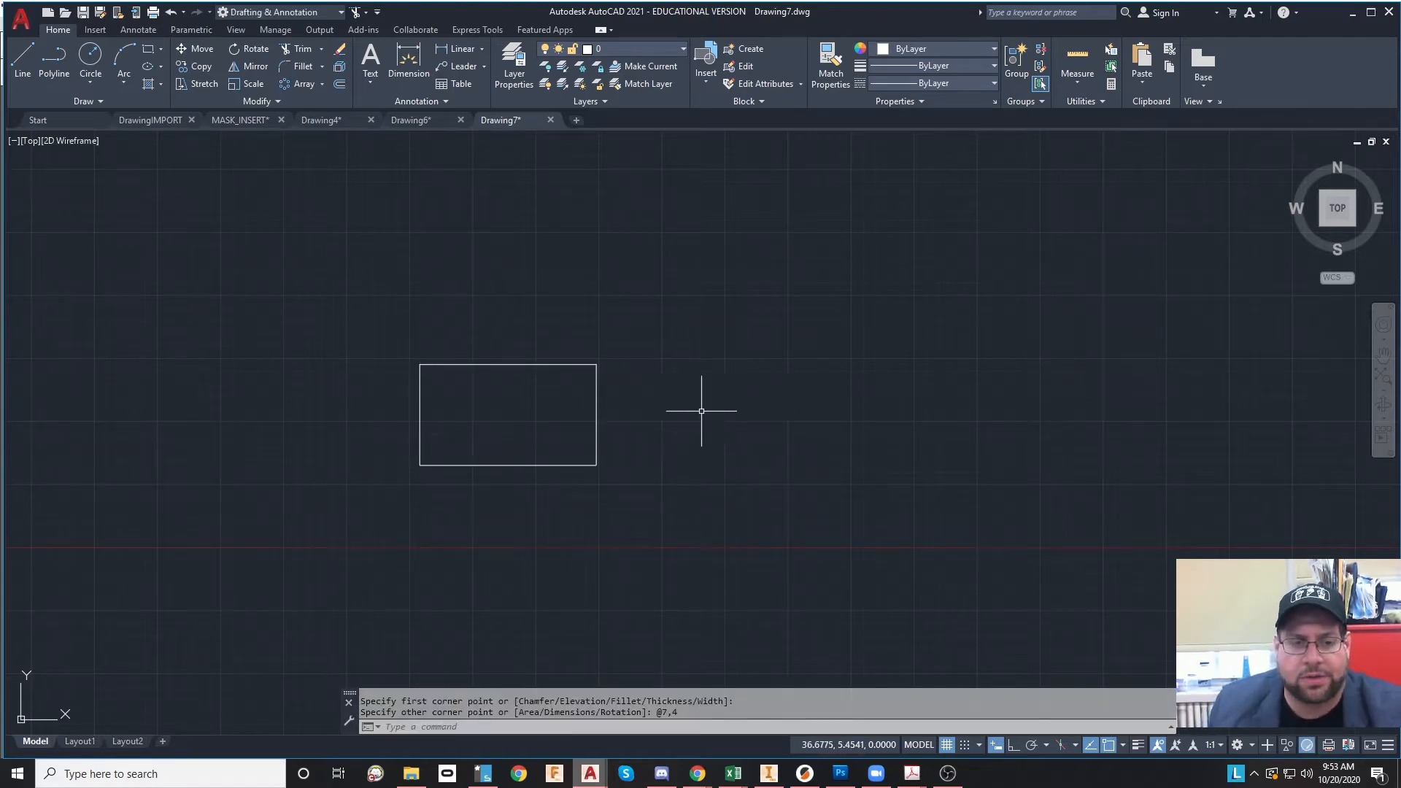
- Turn off the grid and draw a small circle centred on the rectangle's lower-right corner
key("F7")
scroll(505, 390, "up", 2)
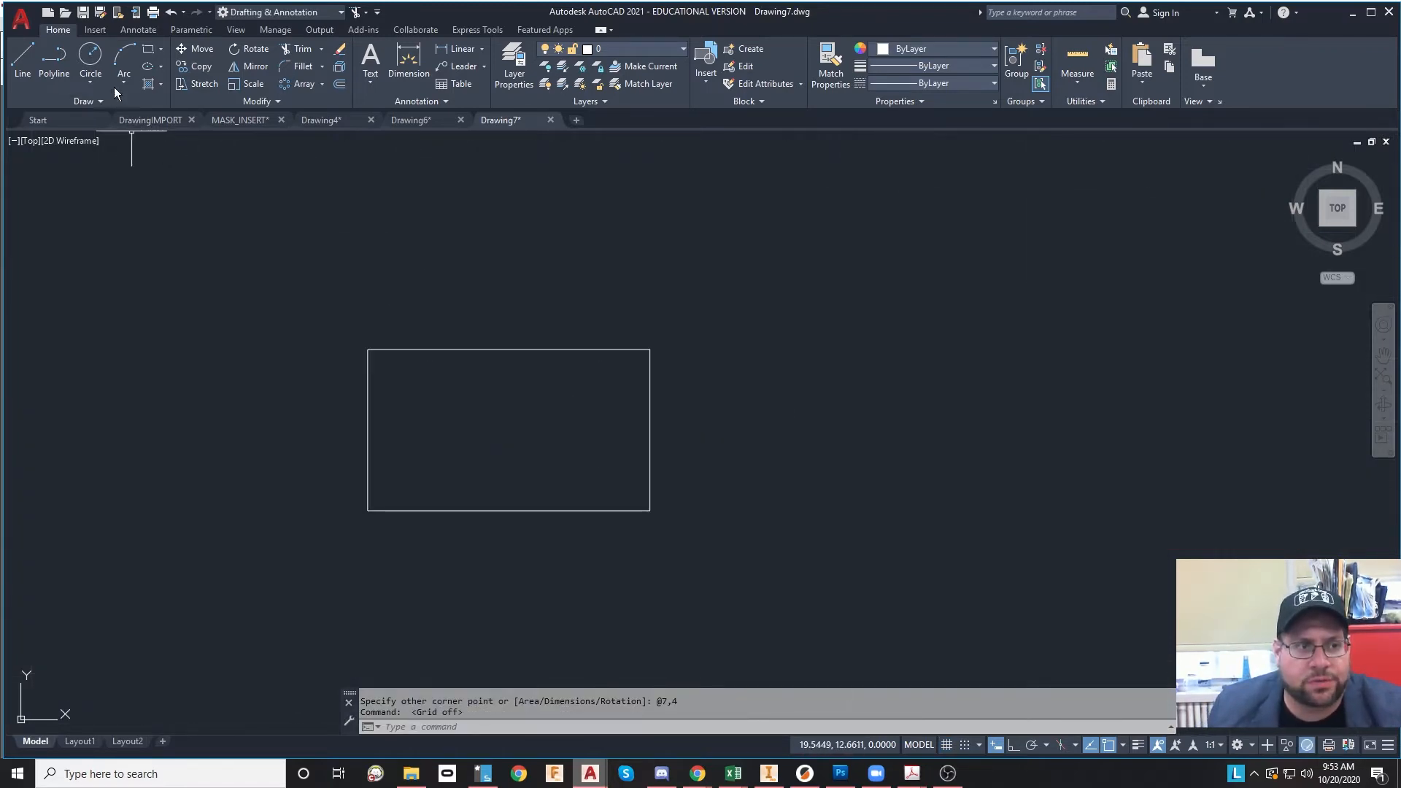
left_click(91, 59)
scroll(688, 501, "up", 2)
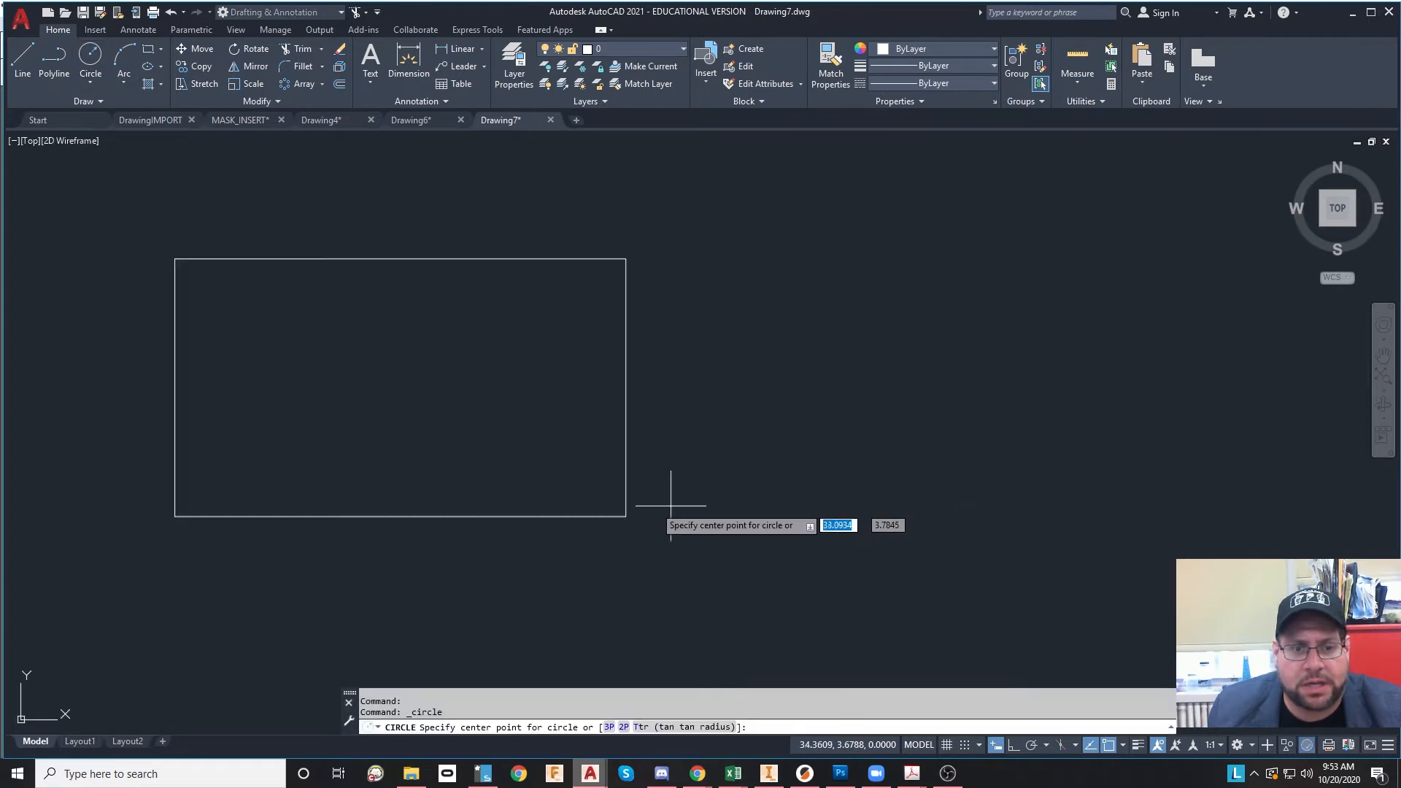
left_click(627, 516)
left_click(599, 538)
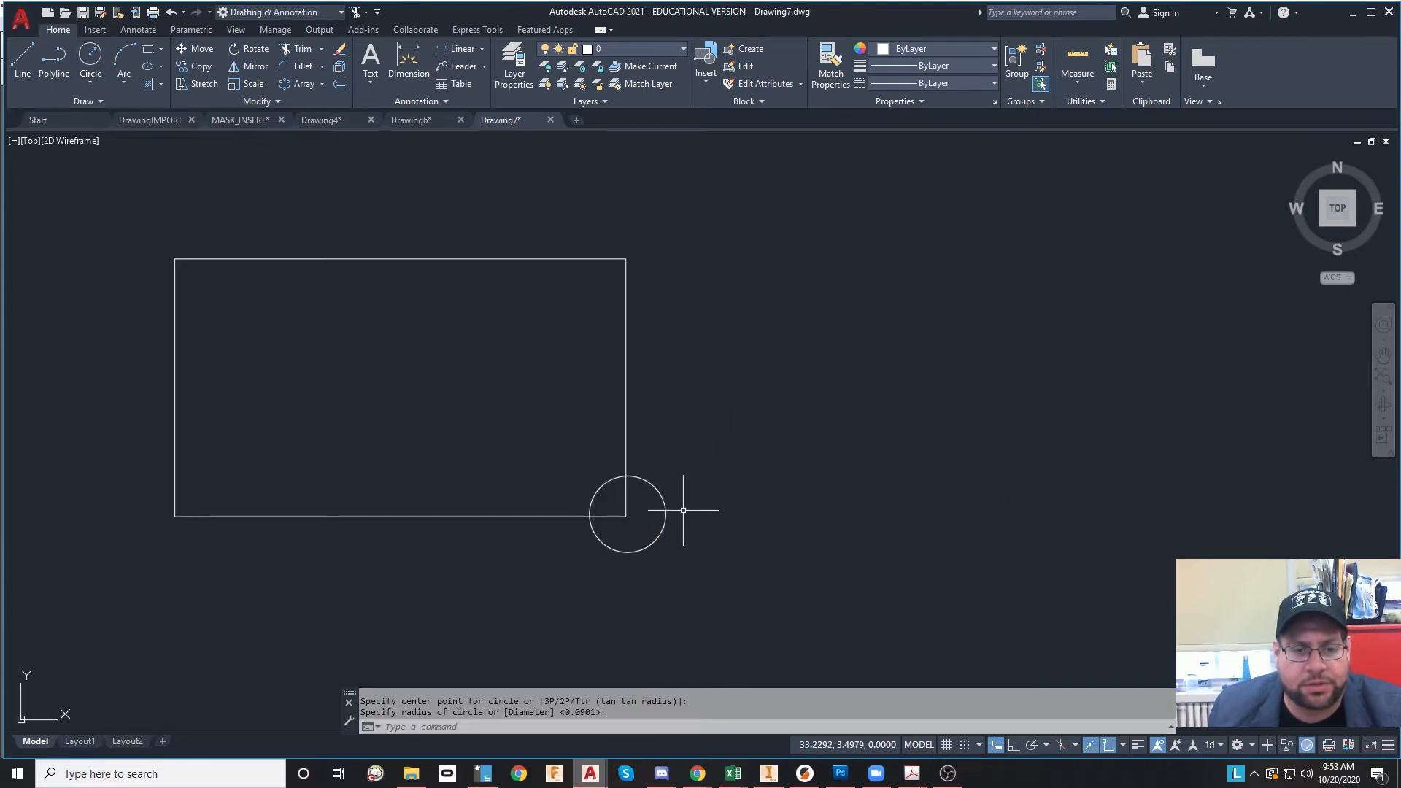
- Offset the corner circle outward five times at a distance of 0.0943, each from the outermost ring
middle_click_drag(778, 552, 816, 526)
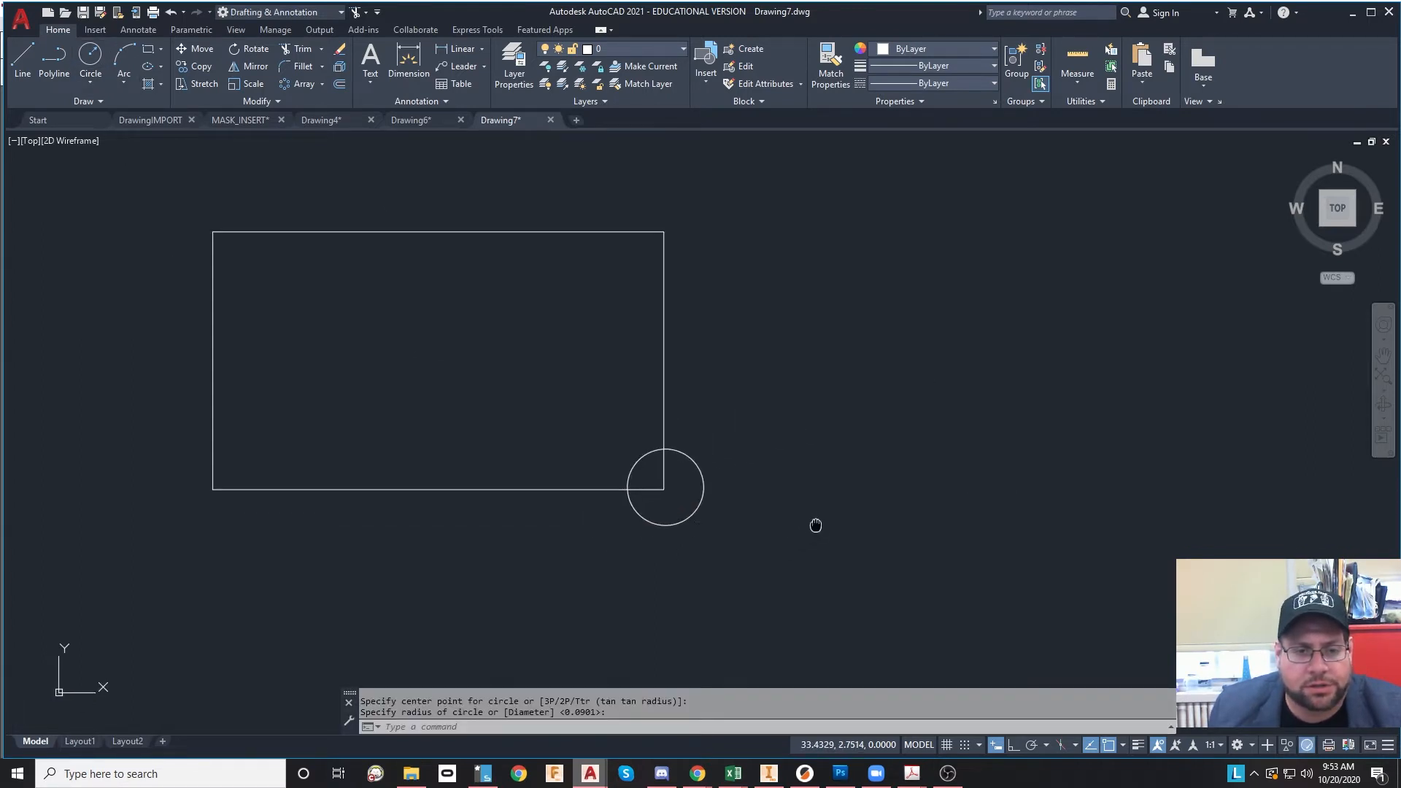
left_click(340, 84)
key("Return")
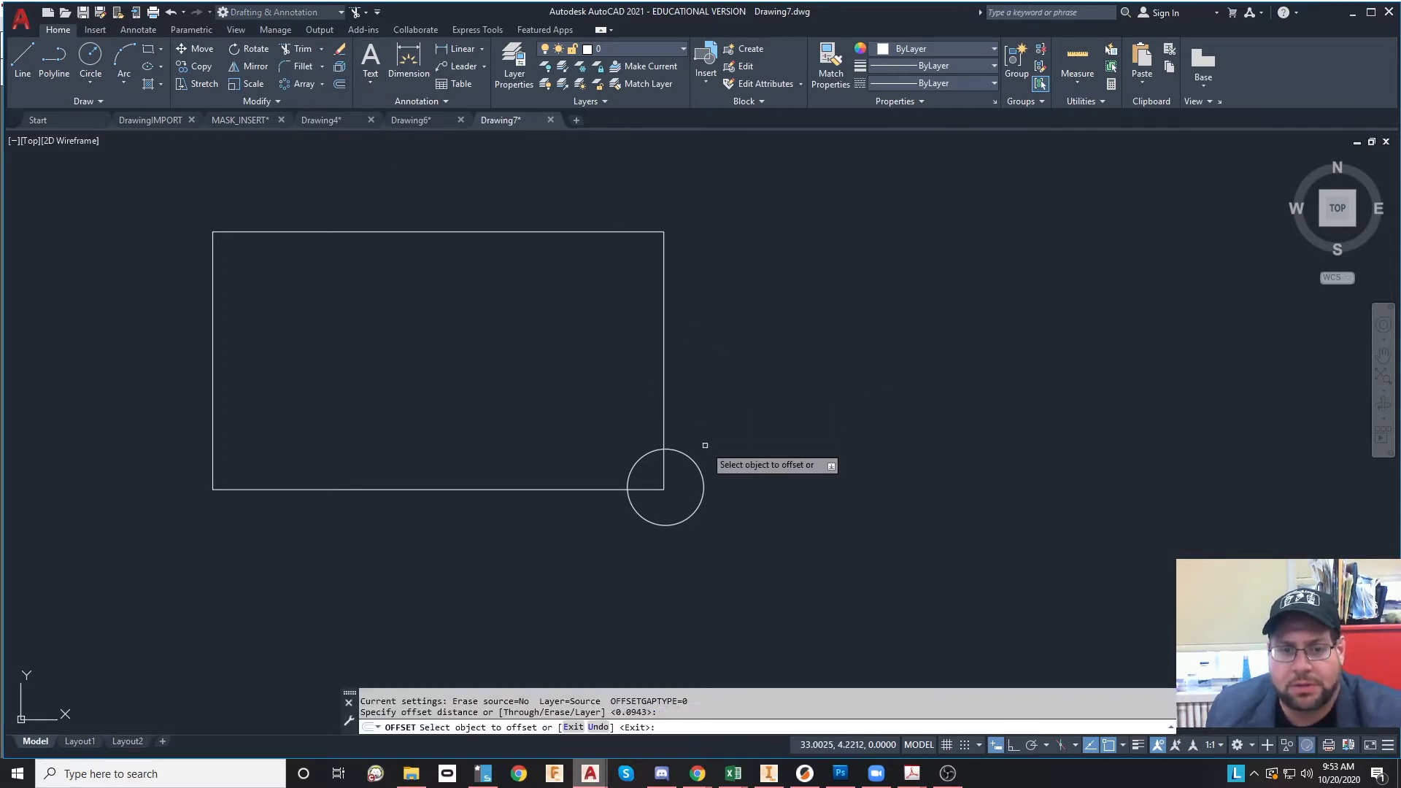
scroll(705, 445, "up", 2)
left_click(668, 460)
left_click(655, 437)
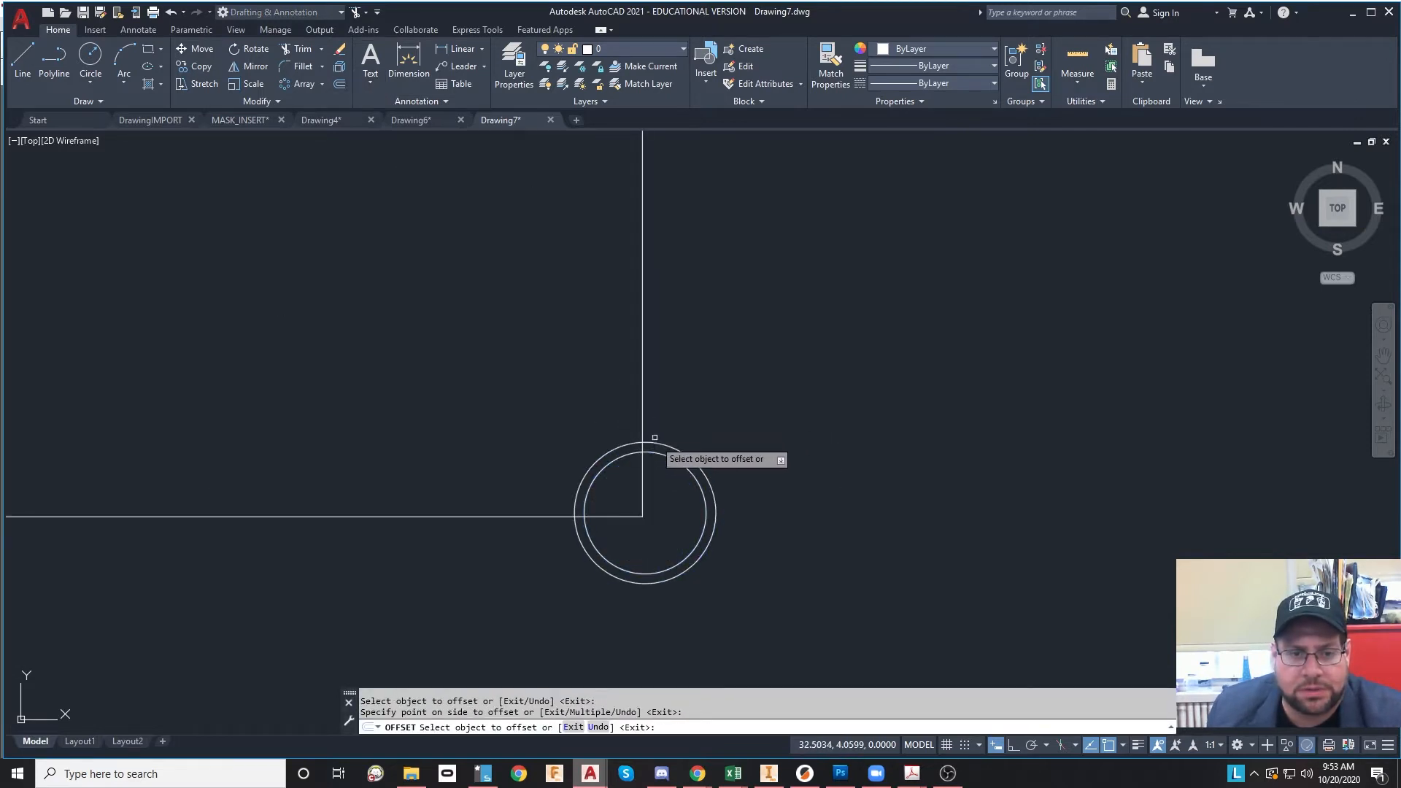
left_click(654, 440)
left_click(594, 406)
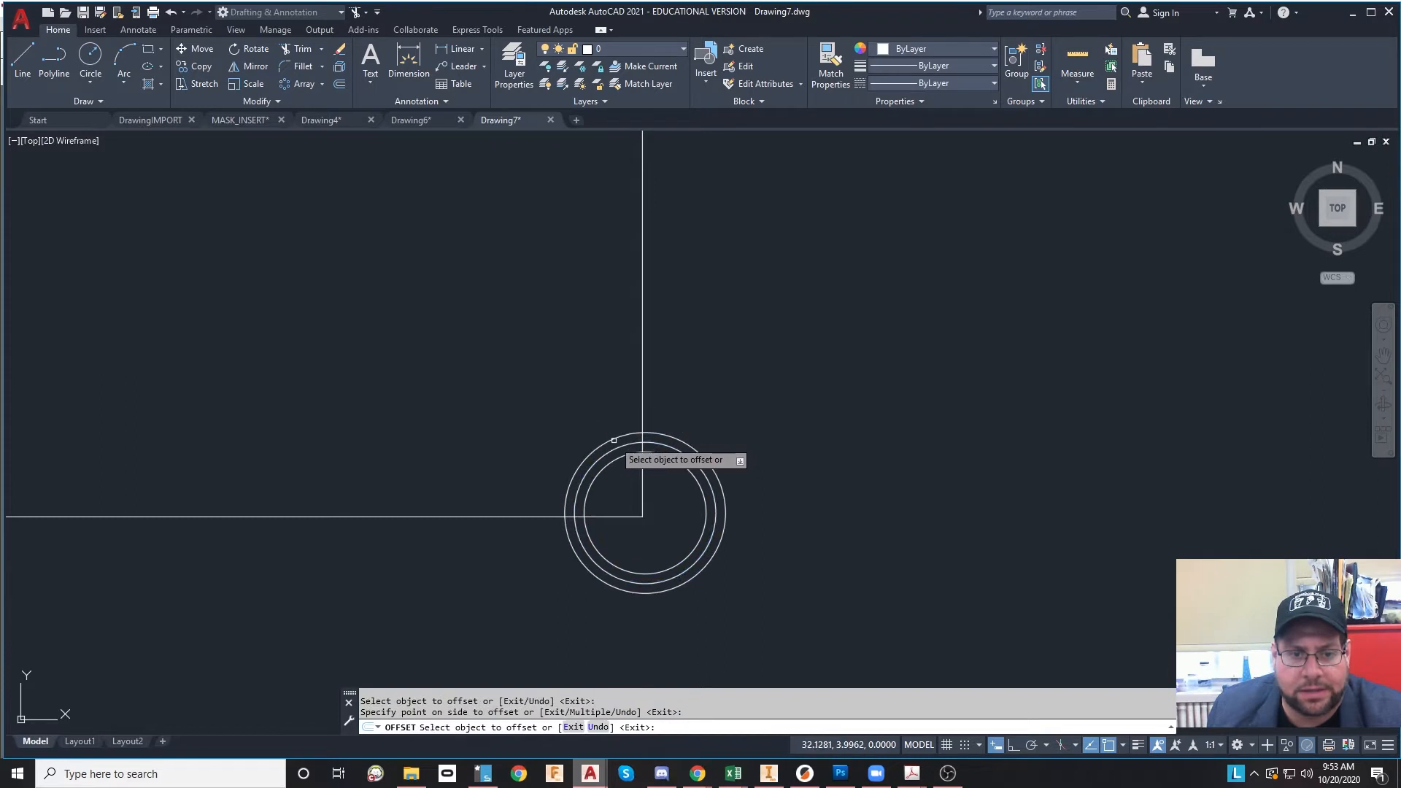
left_click(607, 441)
left_click(593, 427)
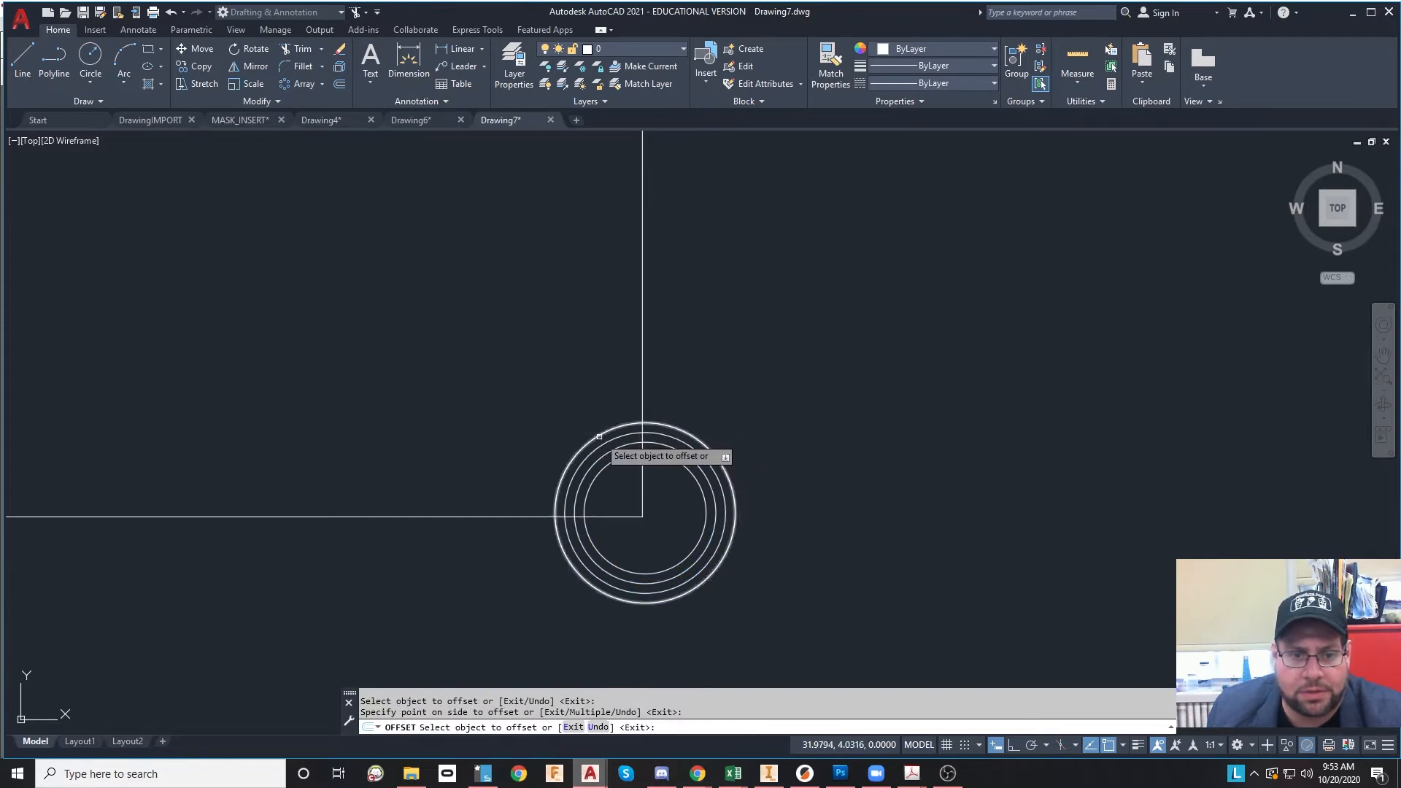
left_click(594, 435)
left_click(594, 436)
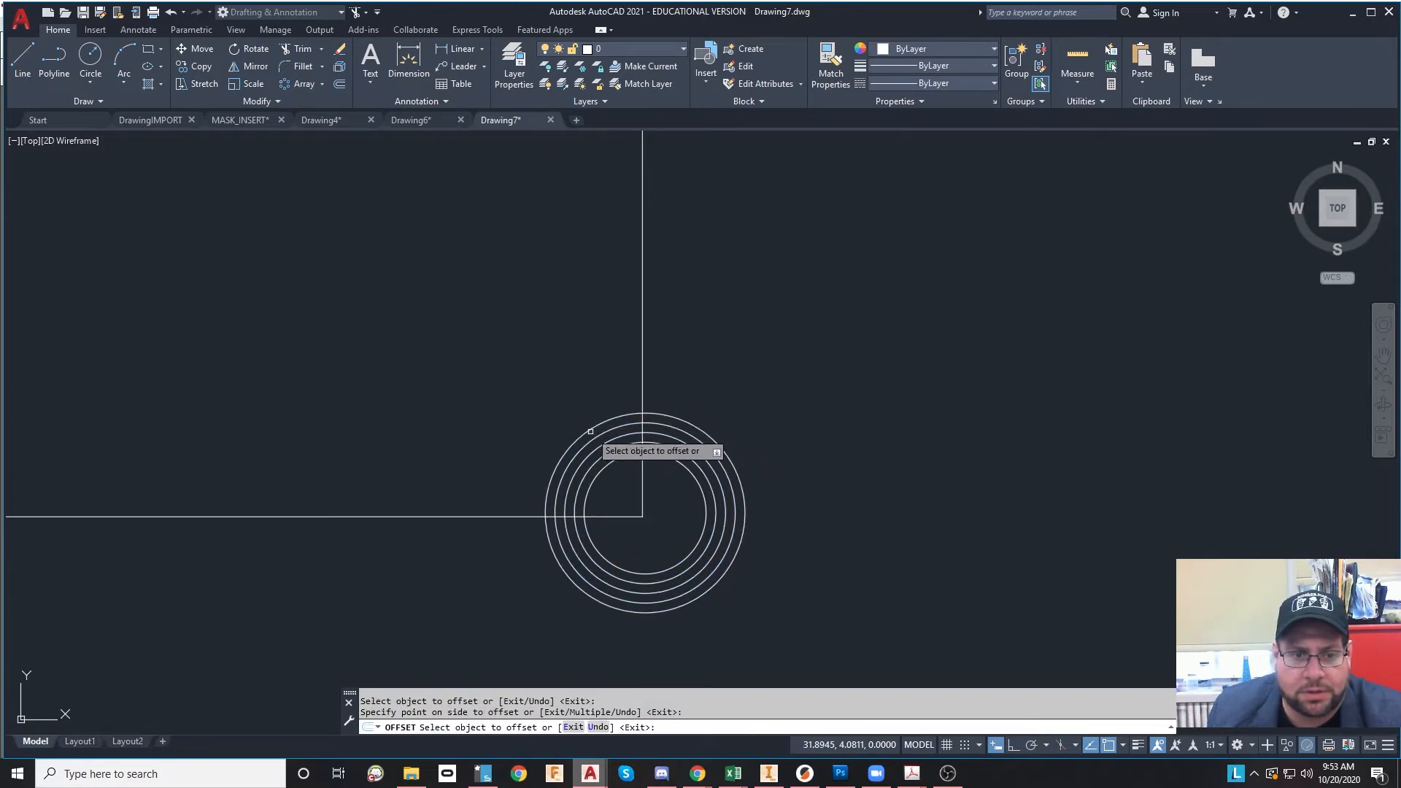
left_click(591, 432)
left_click(550, 397)
key("Escape")
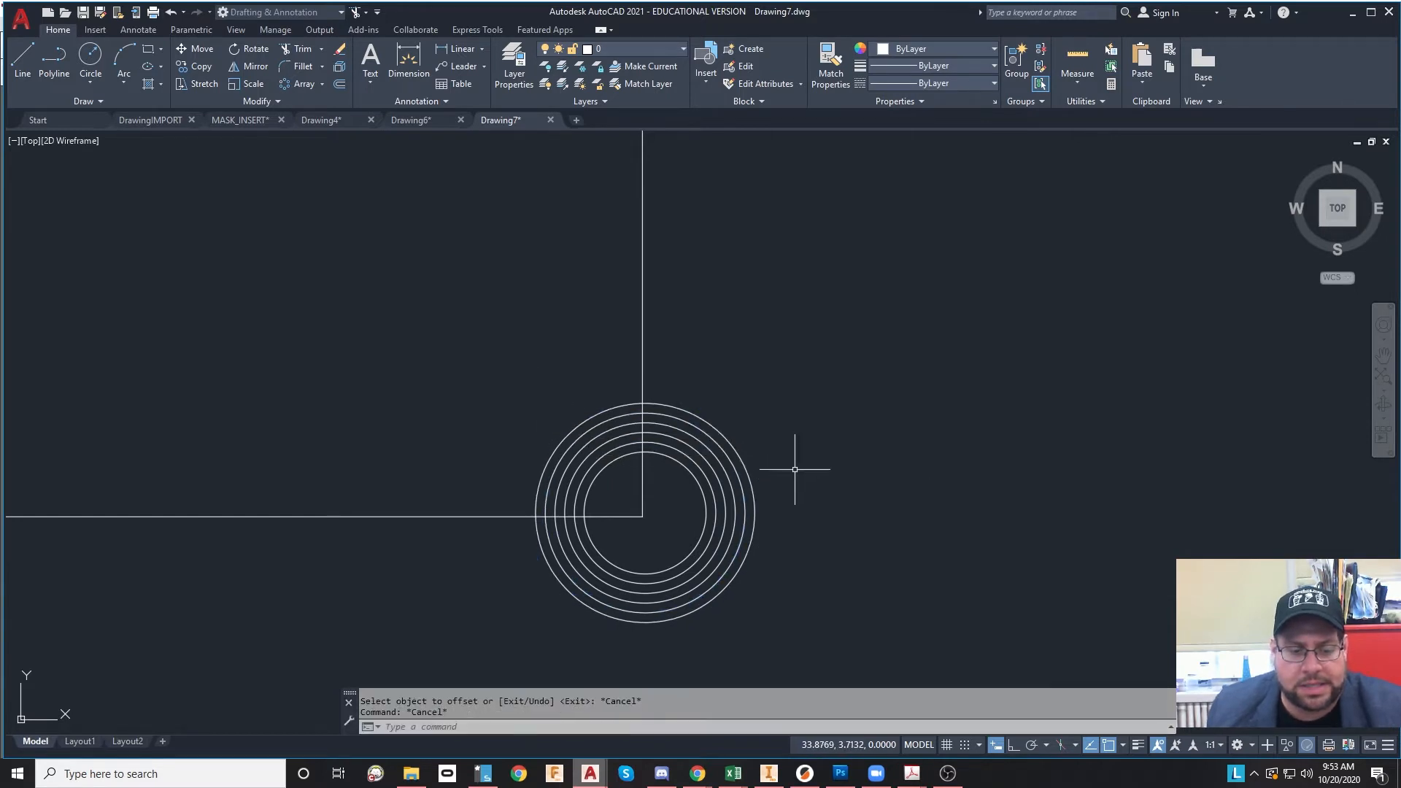
- Trim away the parts of all the concentric circles that lie outside the rectangle
type("tr")
key("Return")
left_click_drag(759, 292, 641, 510)
key("Return")
- Trim three alternate segments of the rectangle's bottom edge between the arcs, including the gap inside the outermost arc
scroll(576, 481, "up", 4)
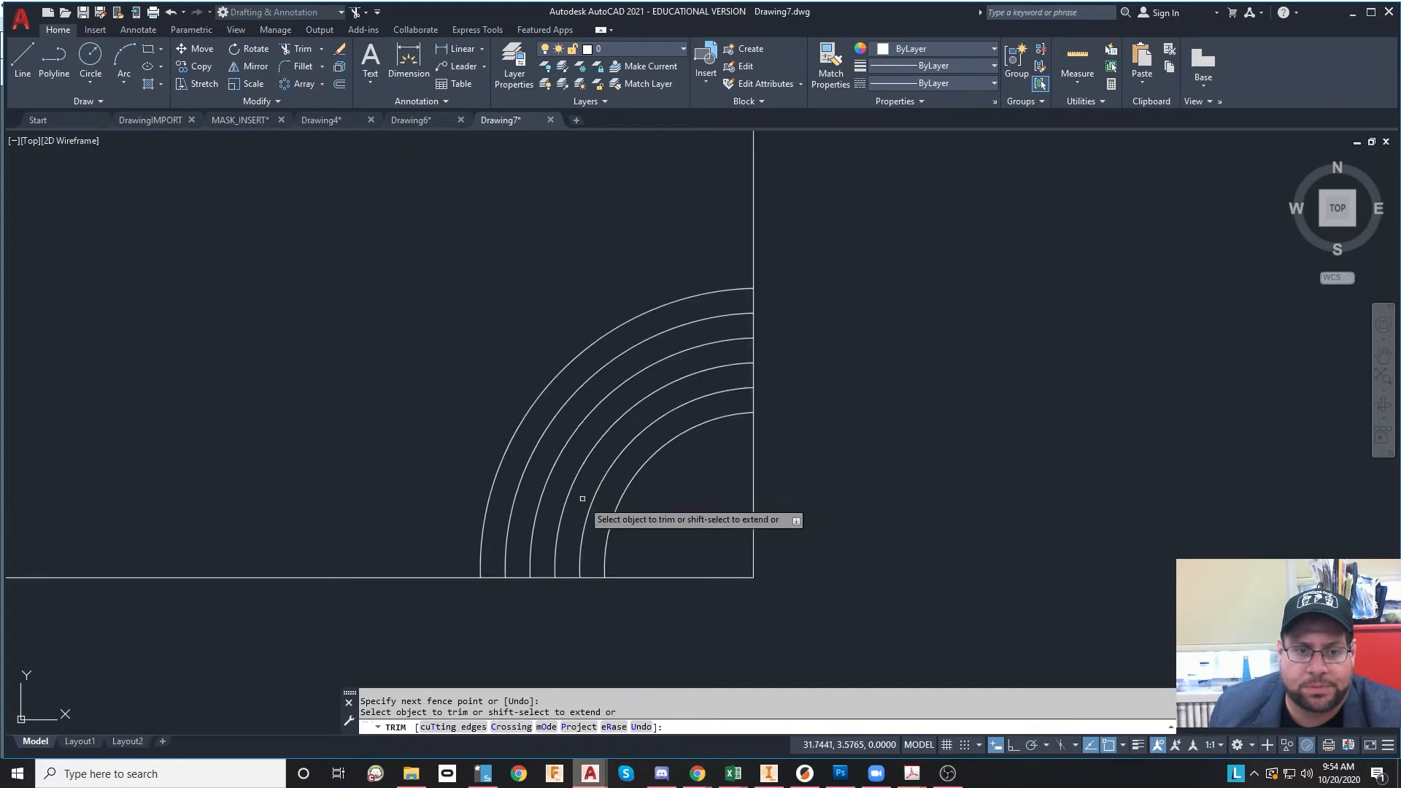
mouse_move(592, 596)
left_mouse_down()
mouse_move(587, 566)
mouse_move(539, 581)
left_mouse_up()
left_click(539, 567)
left_click(489, 585)
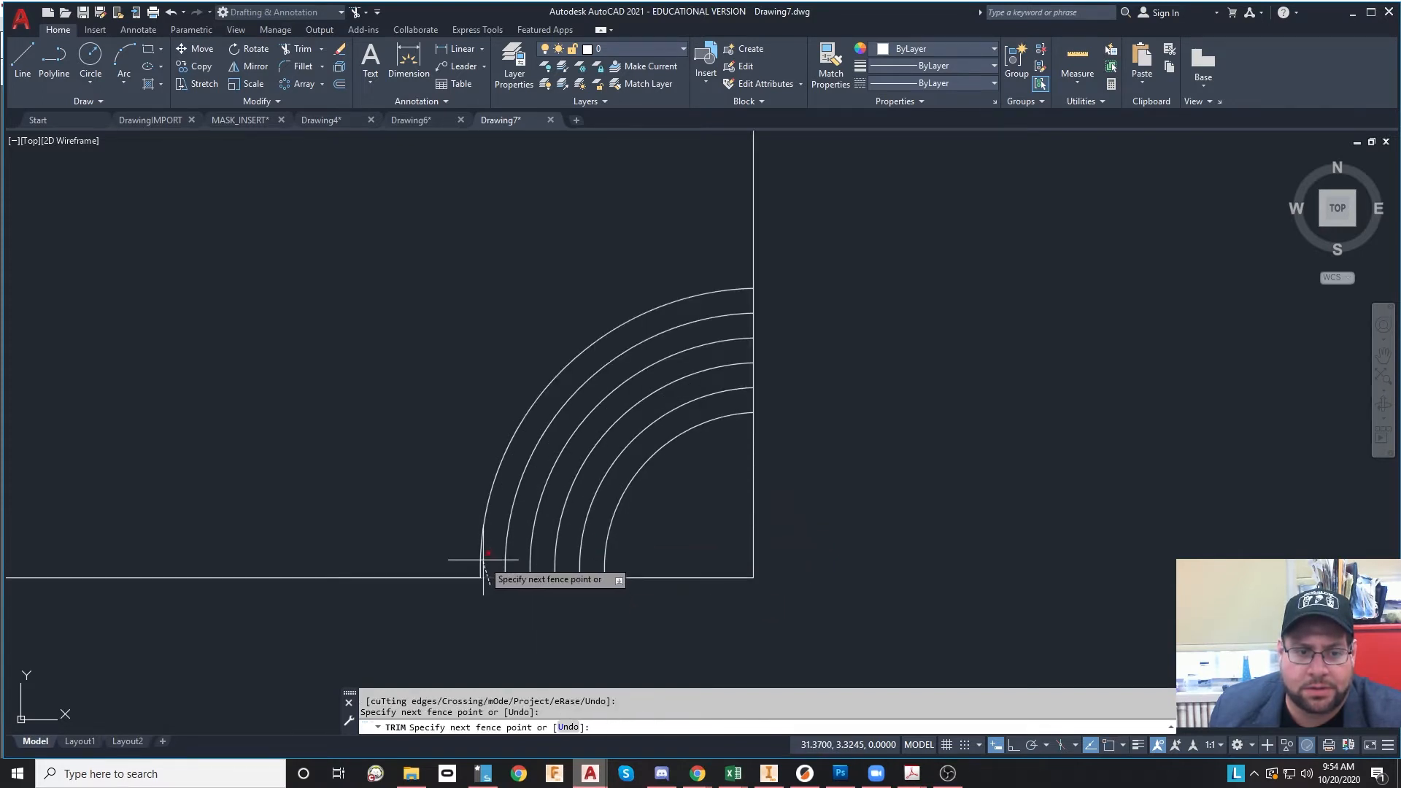
left_click(499, 555)
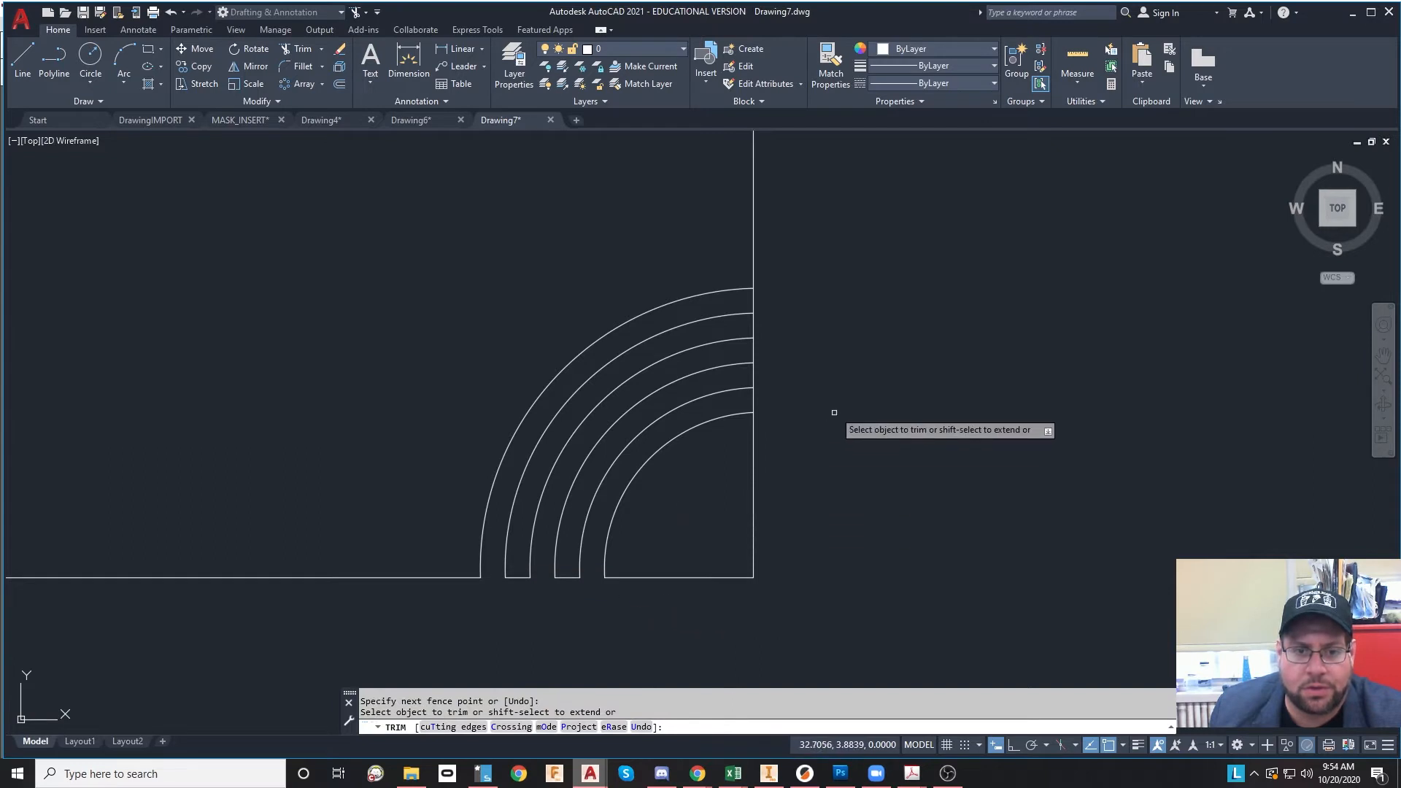
- Trim the rectangle's right edge between the first and second, and the third and fourth arcs, counting from the corner
left_click(765, 391)
left_click(741, 402)
left_click(779, 344)
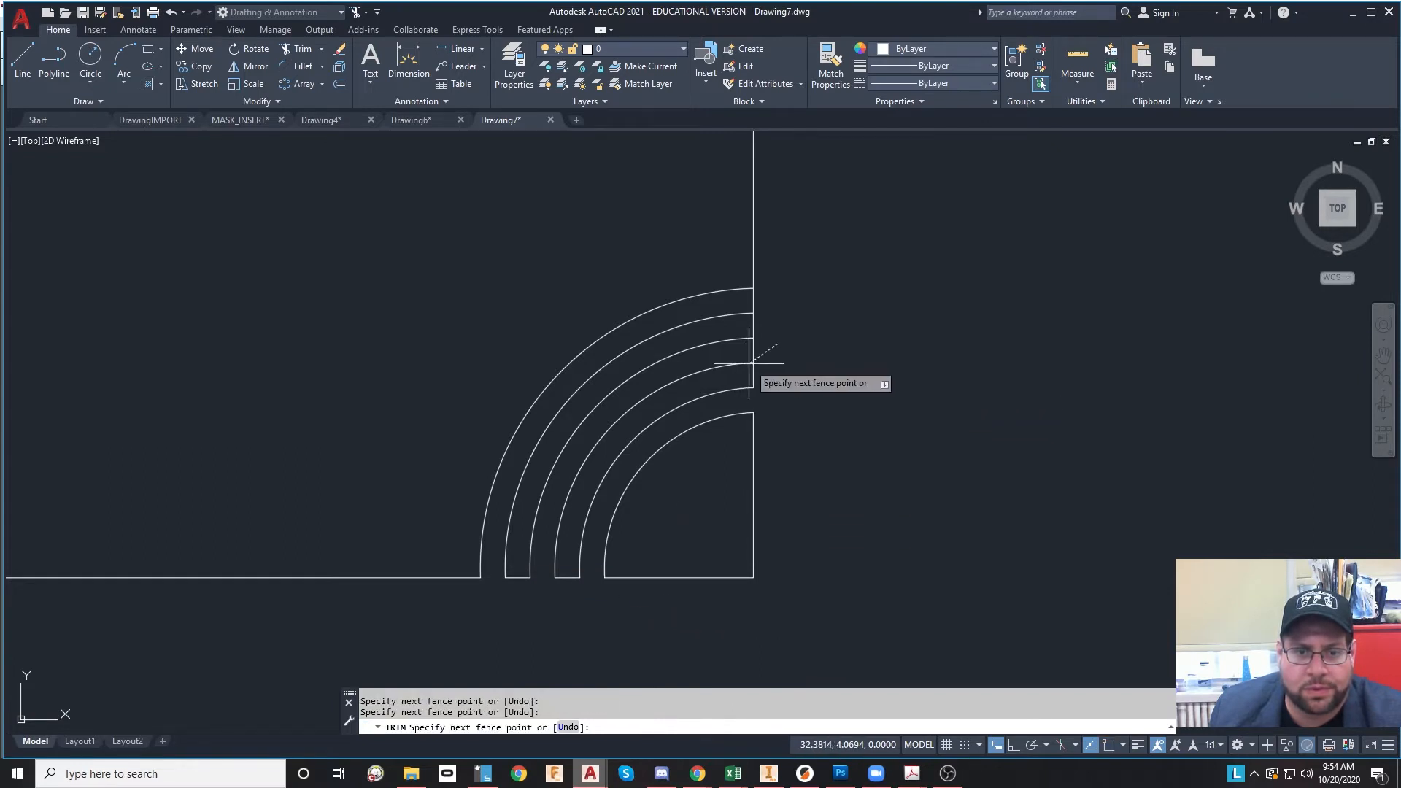
left_click(747, 352)
left_click(765, 321)
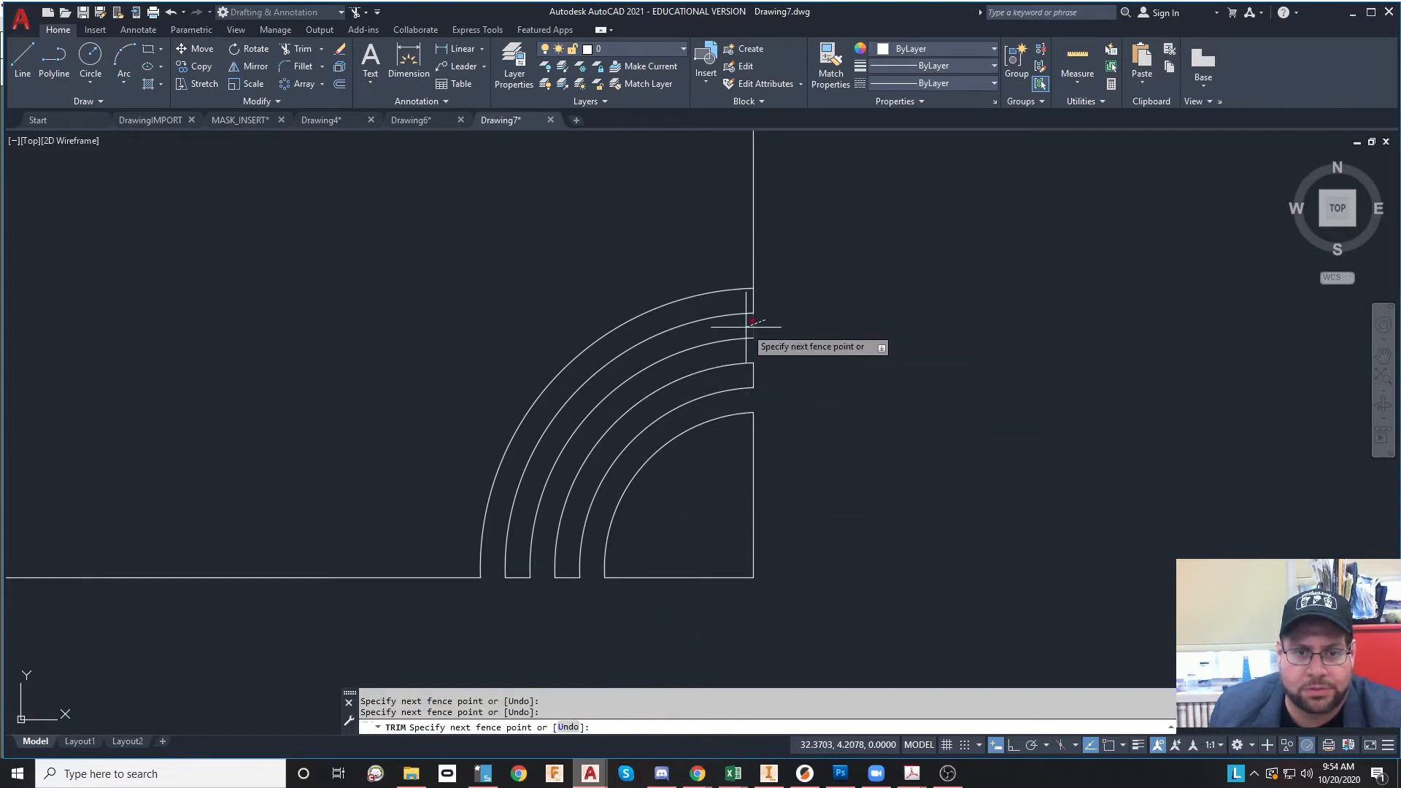
left_click(747, 327)
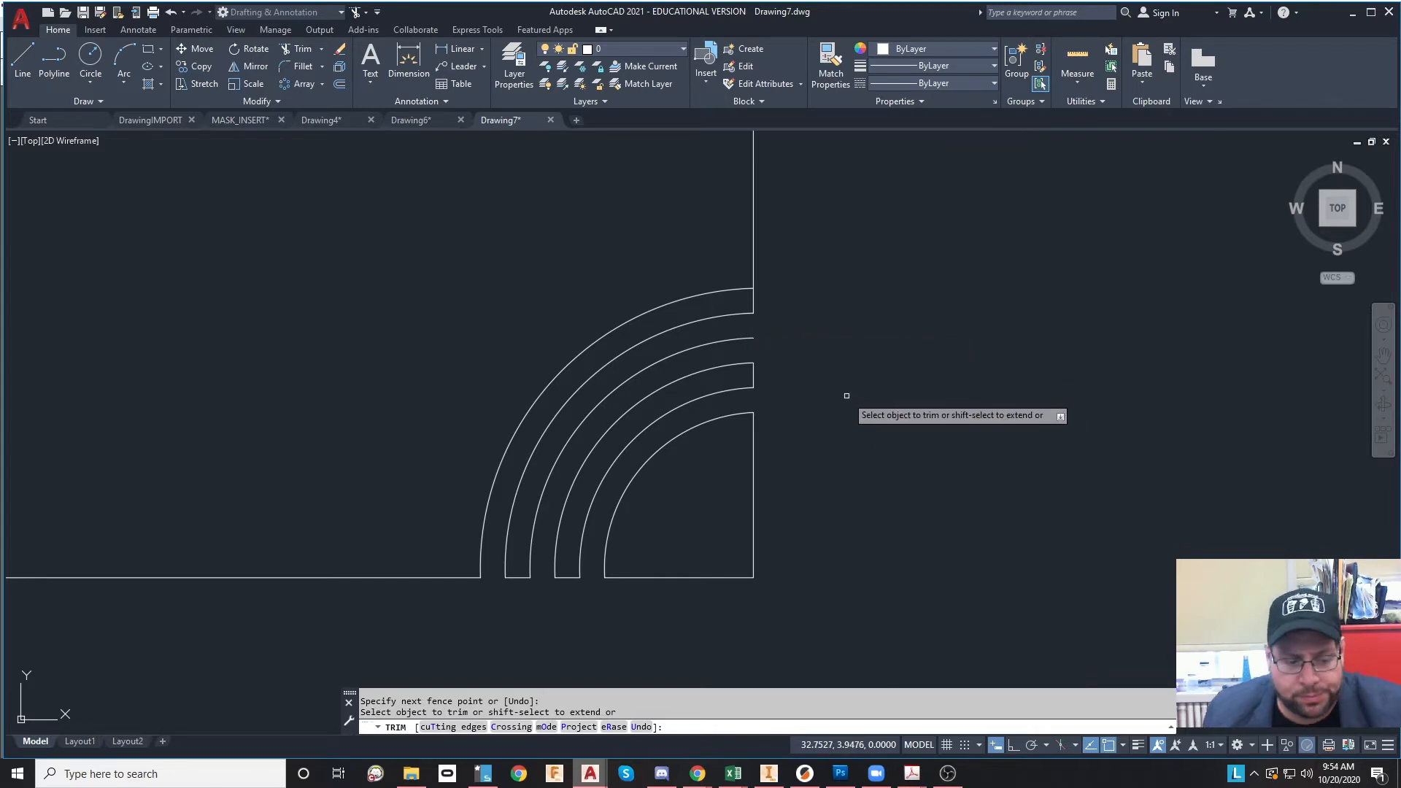
key("ctrl+z")
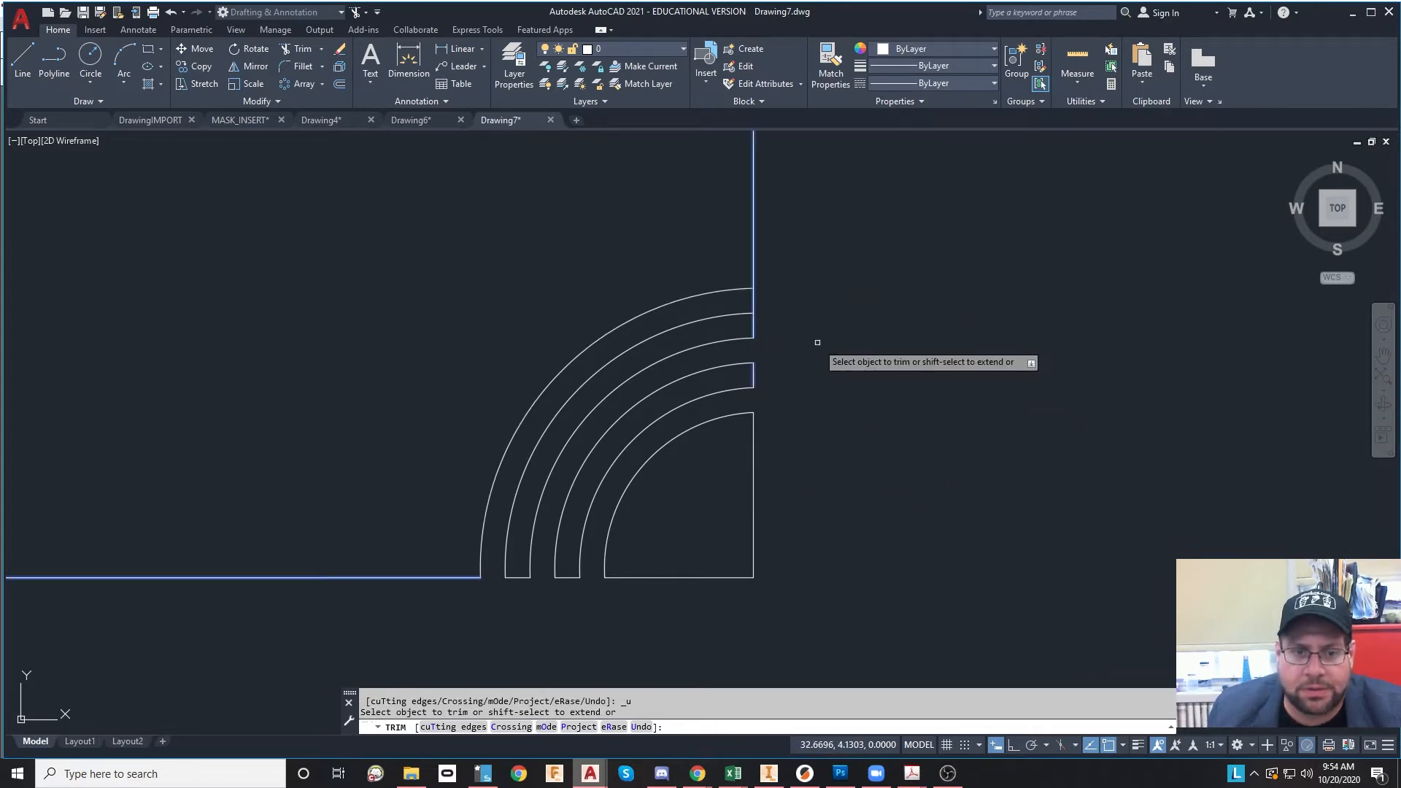
- Trim the right edge between the two outermost arcs, and remove the rectangle's corner inside the smallest arc
left_click(777, 302)
left_click(743, 304)
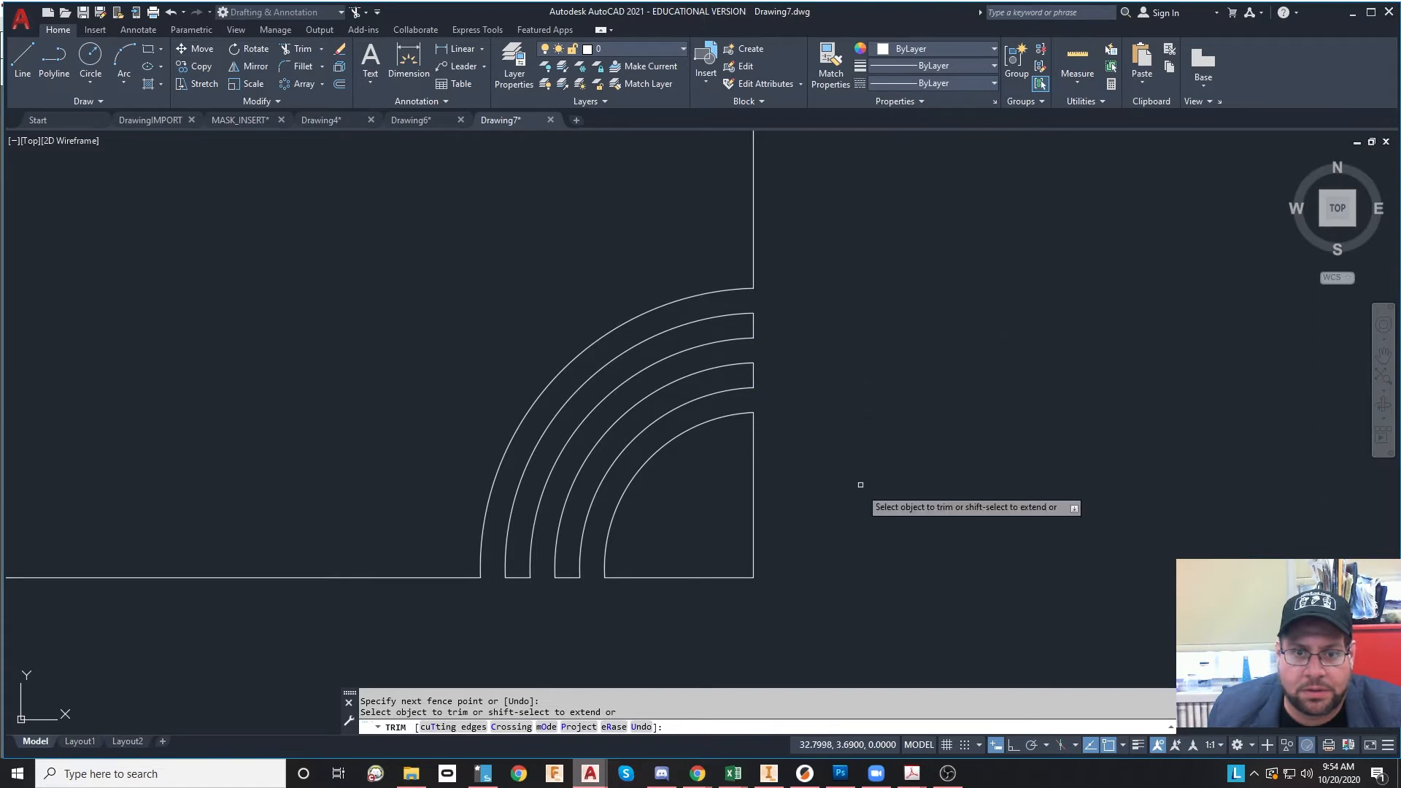
scroll(840, 521, "down", 2)
scroll(841, 522, "down", 2)
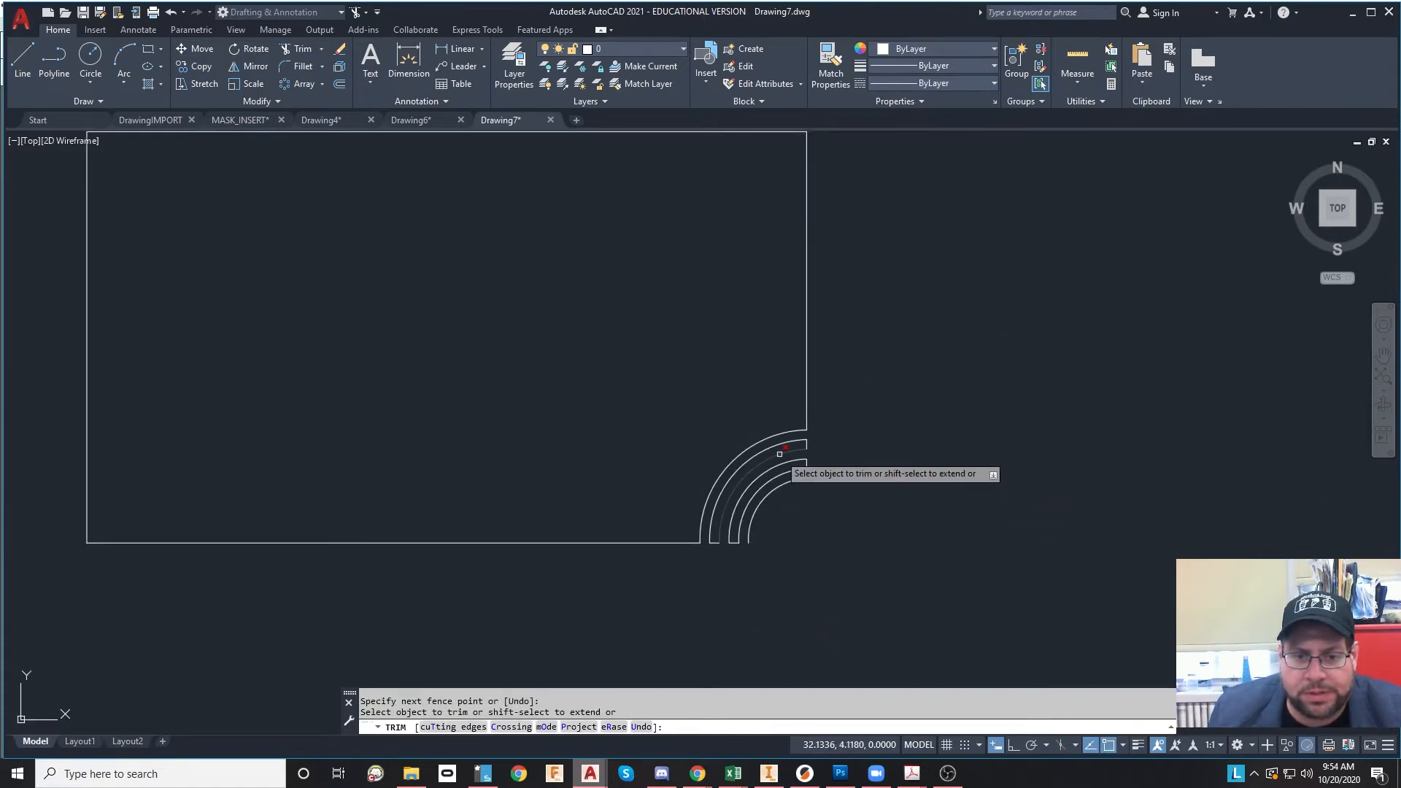
- Start an arc-segment polyline on the rectangle's top edge near the left corner and wave it just below the edge toward the right corner
scroll(779, 457, "down", 2)
middle_click_drag(678, 456, 604, 502)
scroll(667, 464, "up", 2)
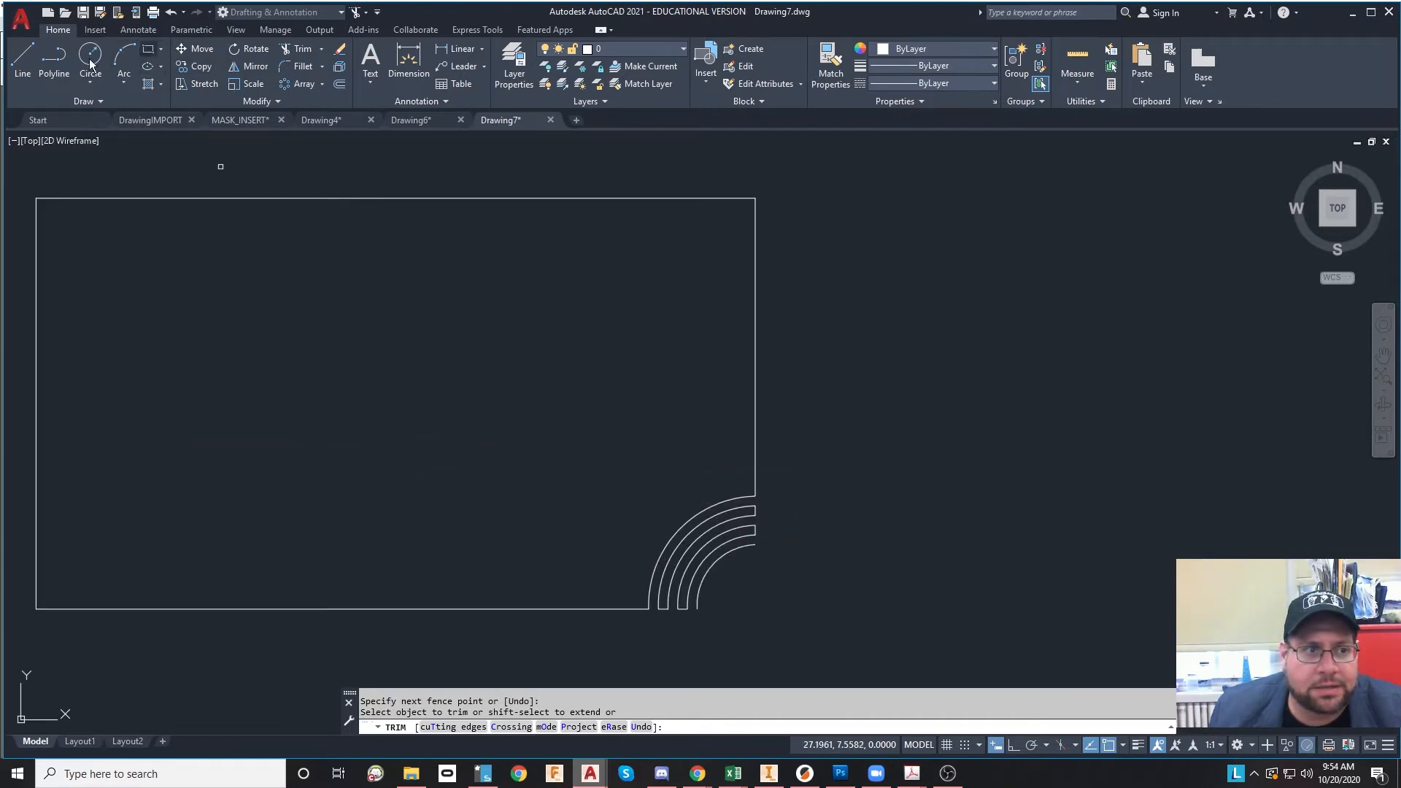
left_click(55, 73)
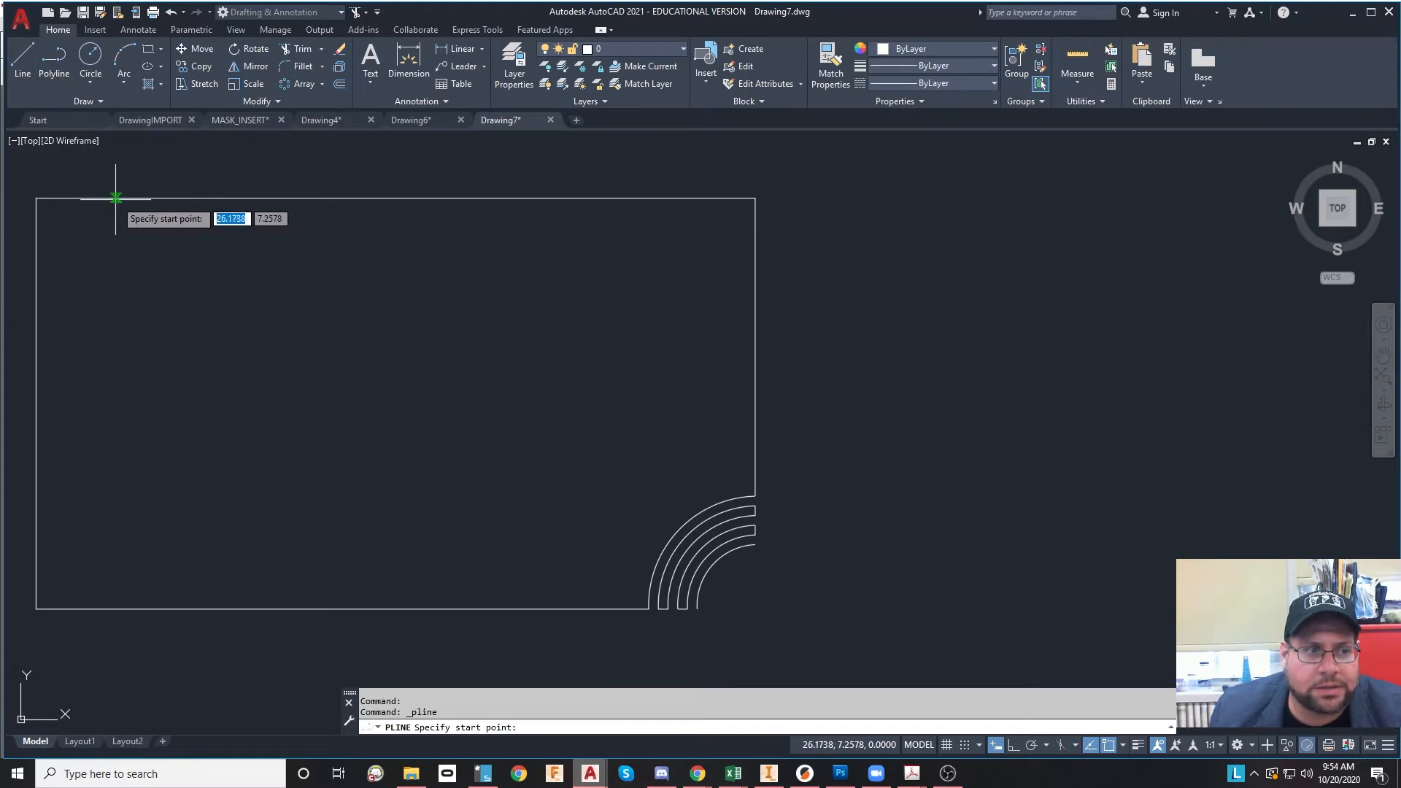
left_click(115, 198)
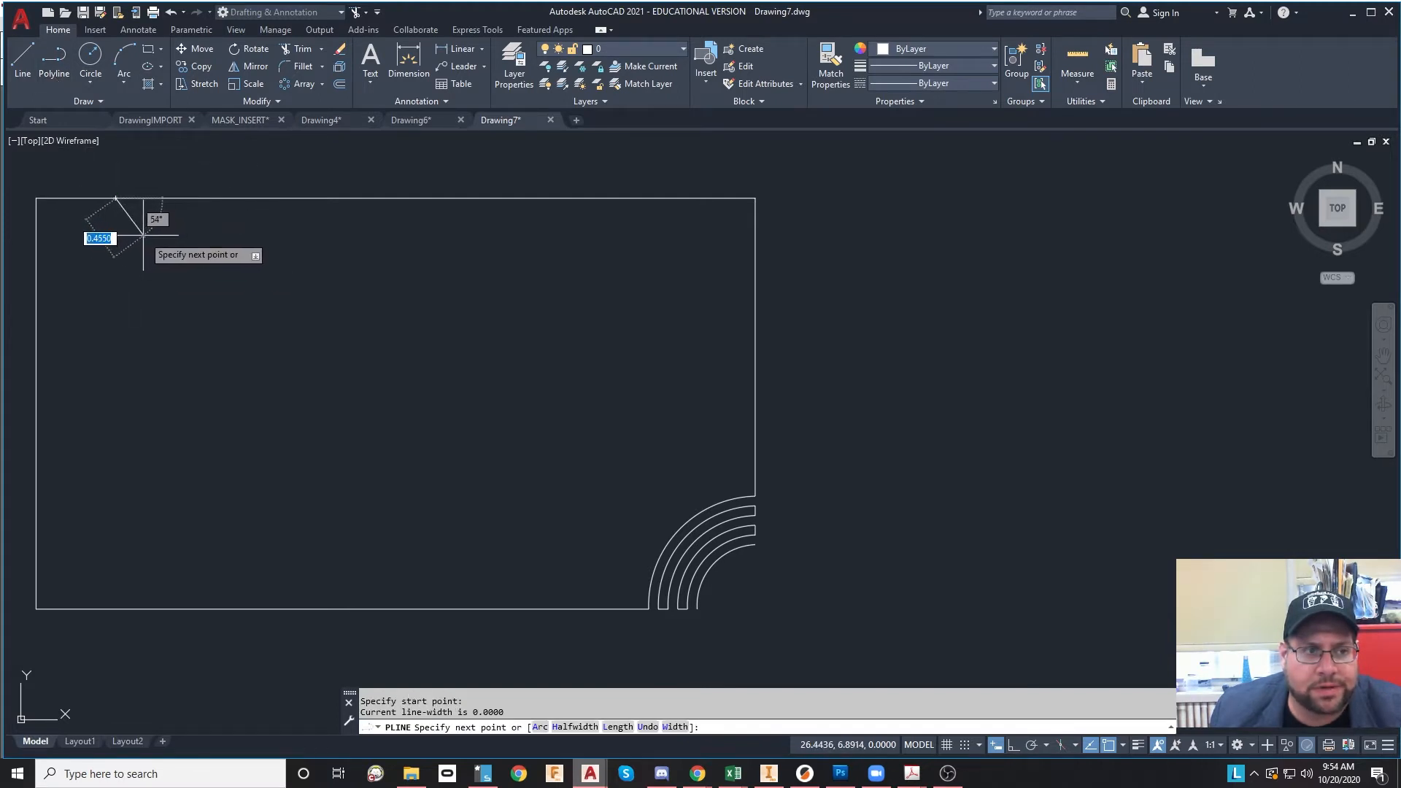
left_click(538, 725)
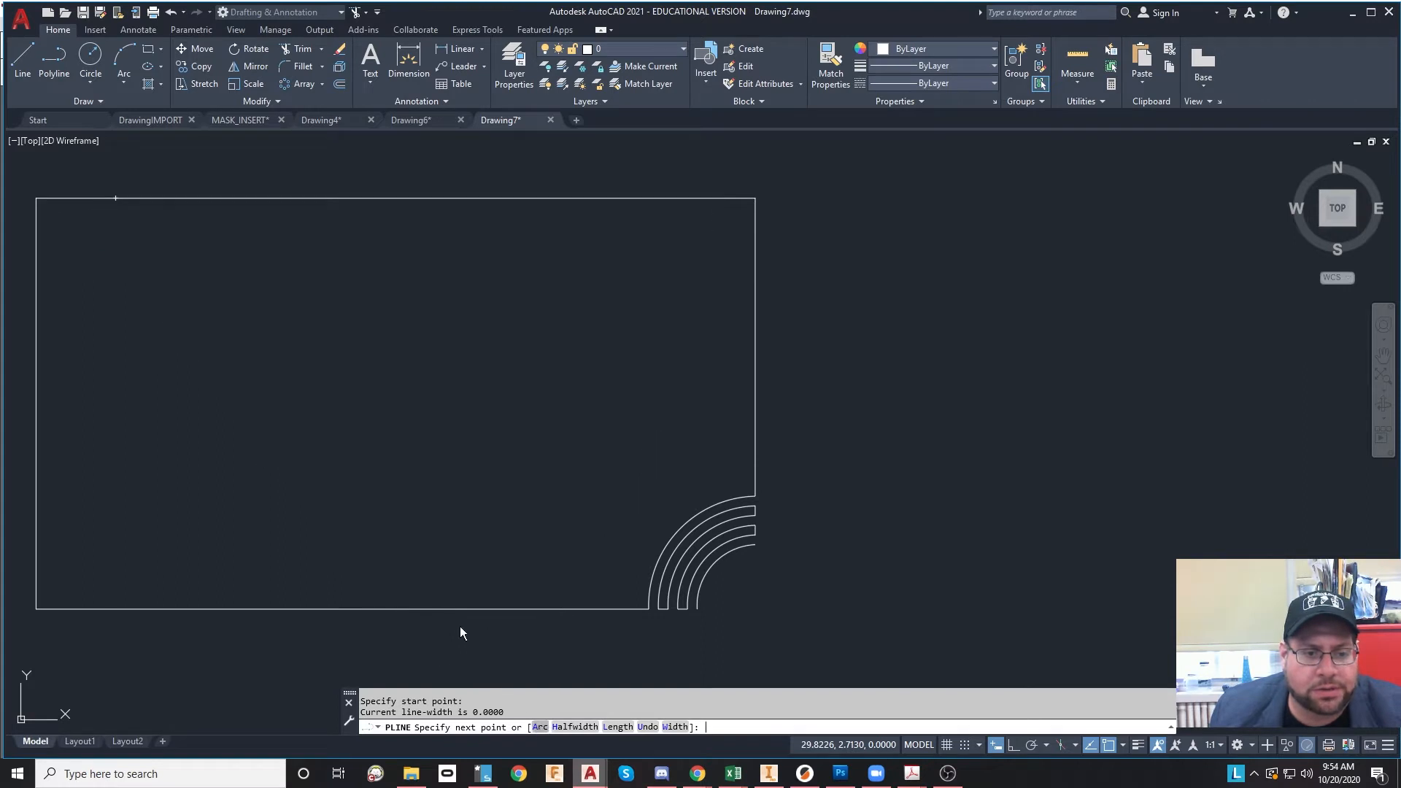
left_click(151, 235)
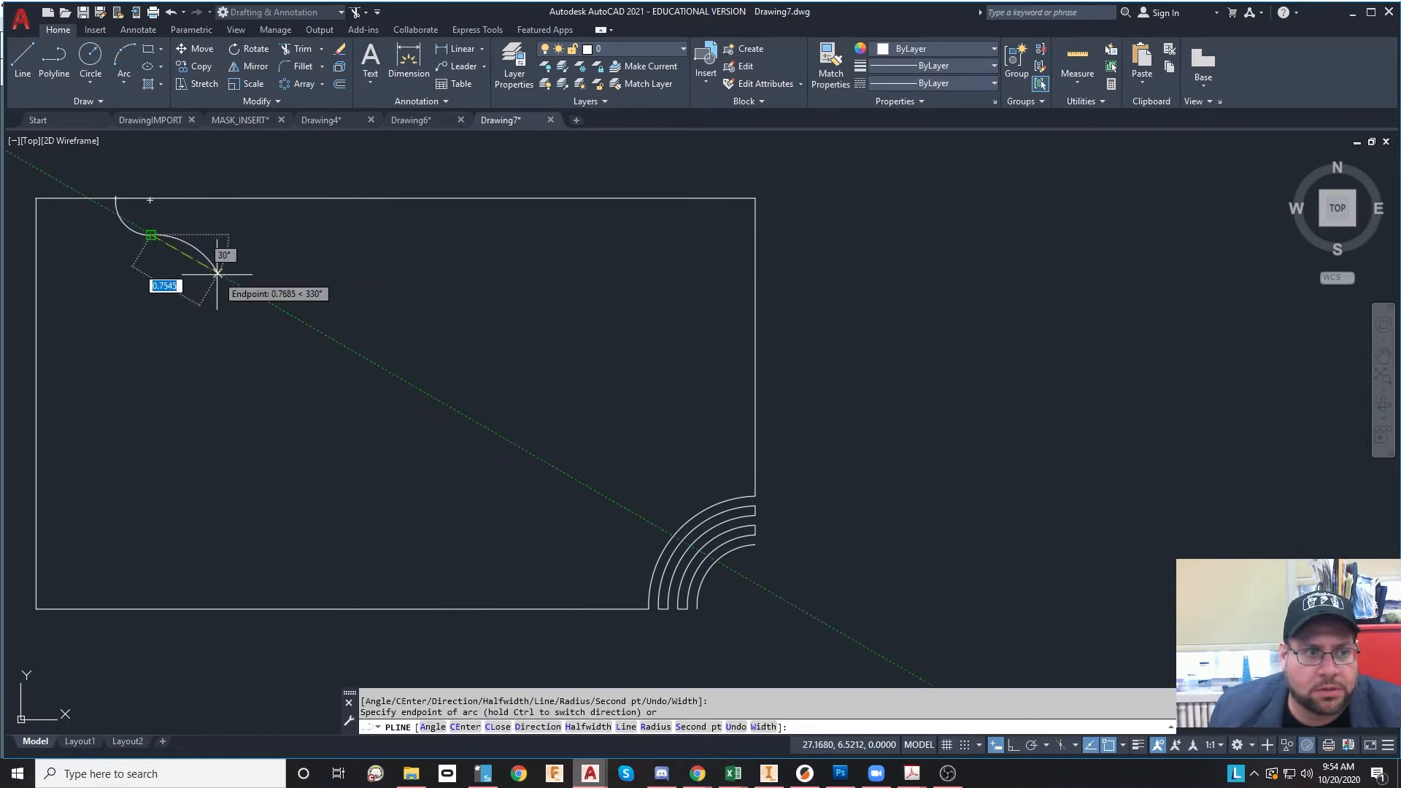
left_click(367, 238)
left_click(471, 217)
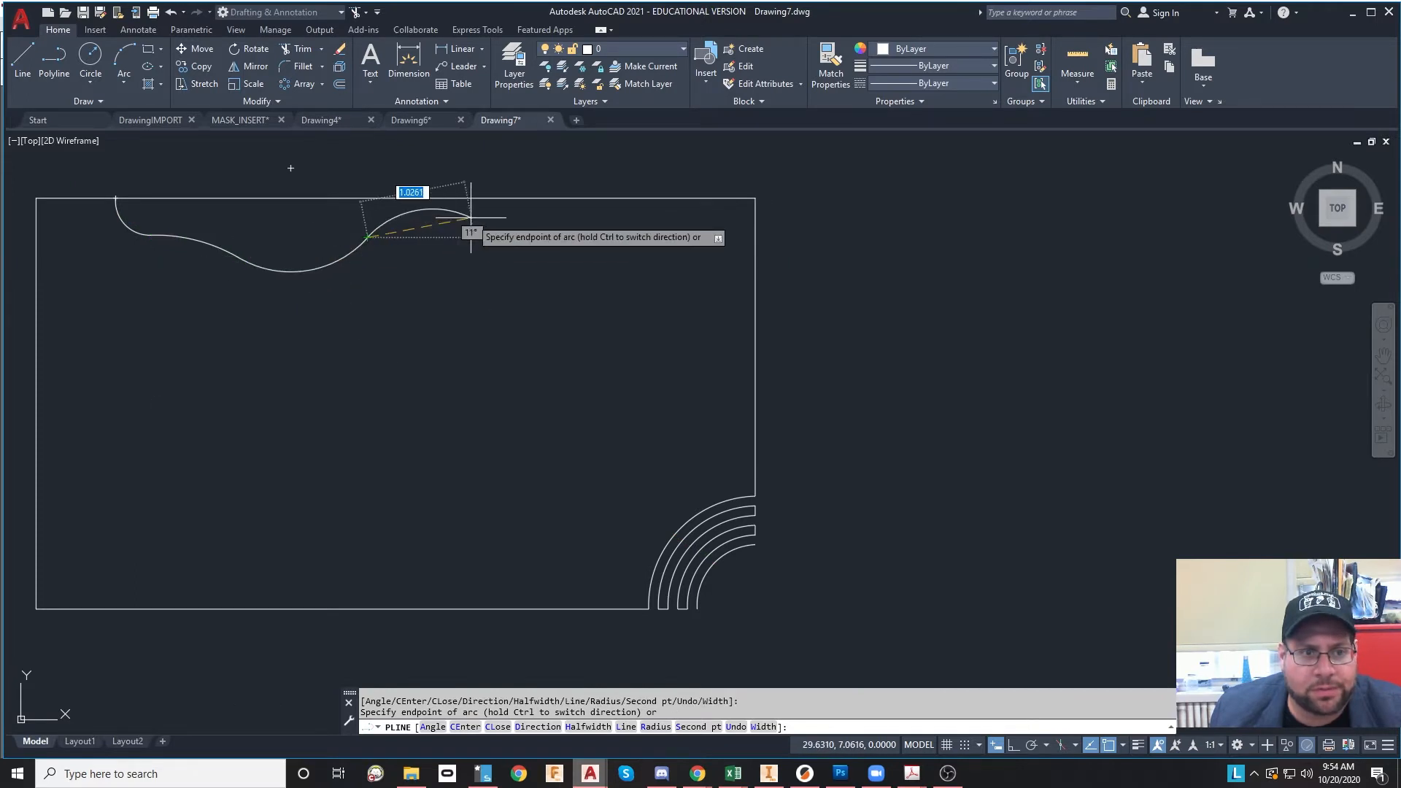
left_click(545, 217)
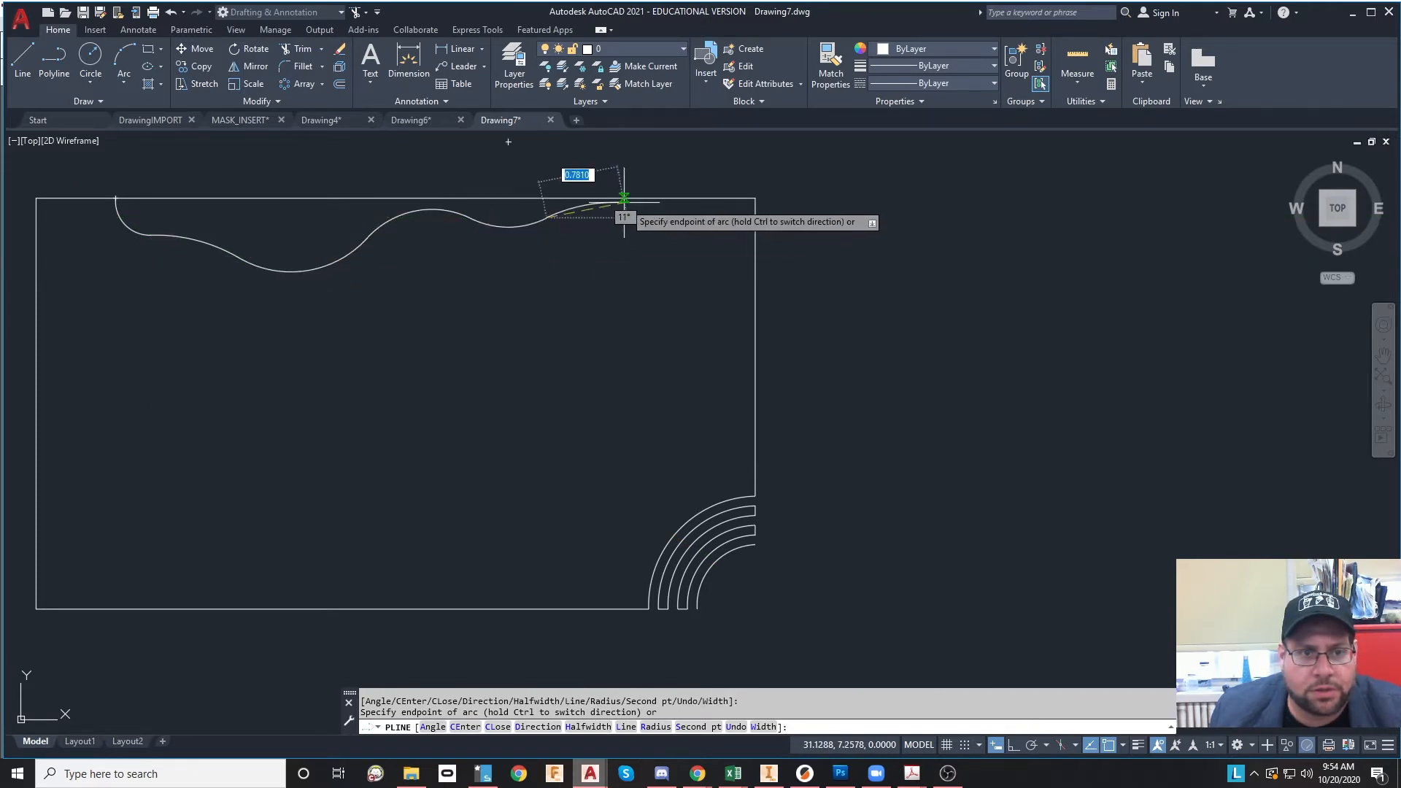
left_click(640, 222)
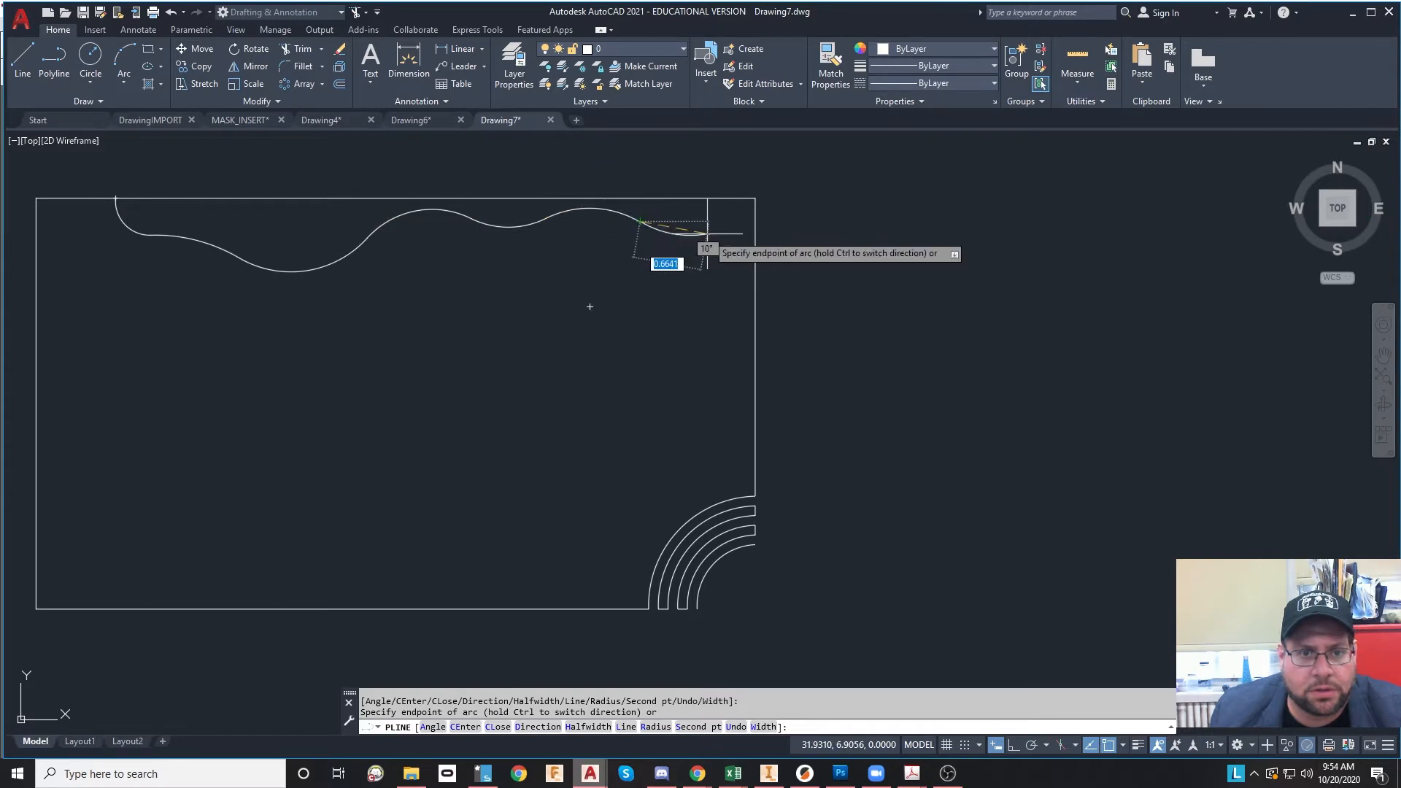
- Continue the wavy polyline around inside the upper right corner and end it on the rectangle's right edge
left_click(718, 221)
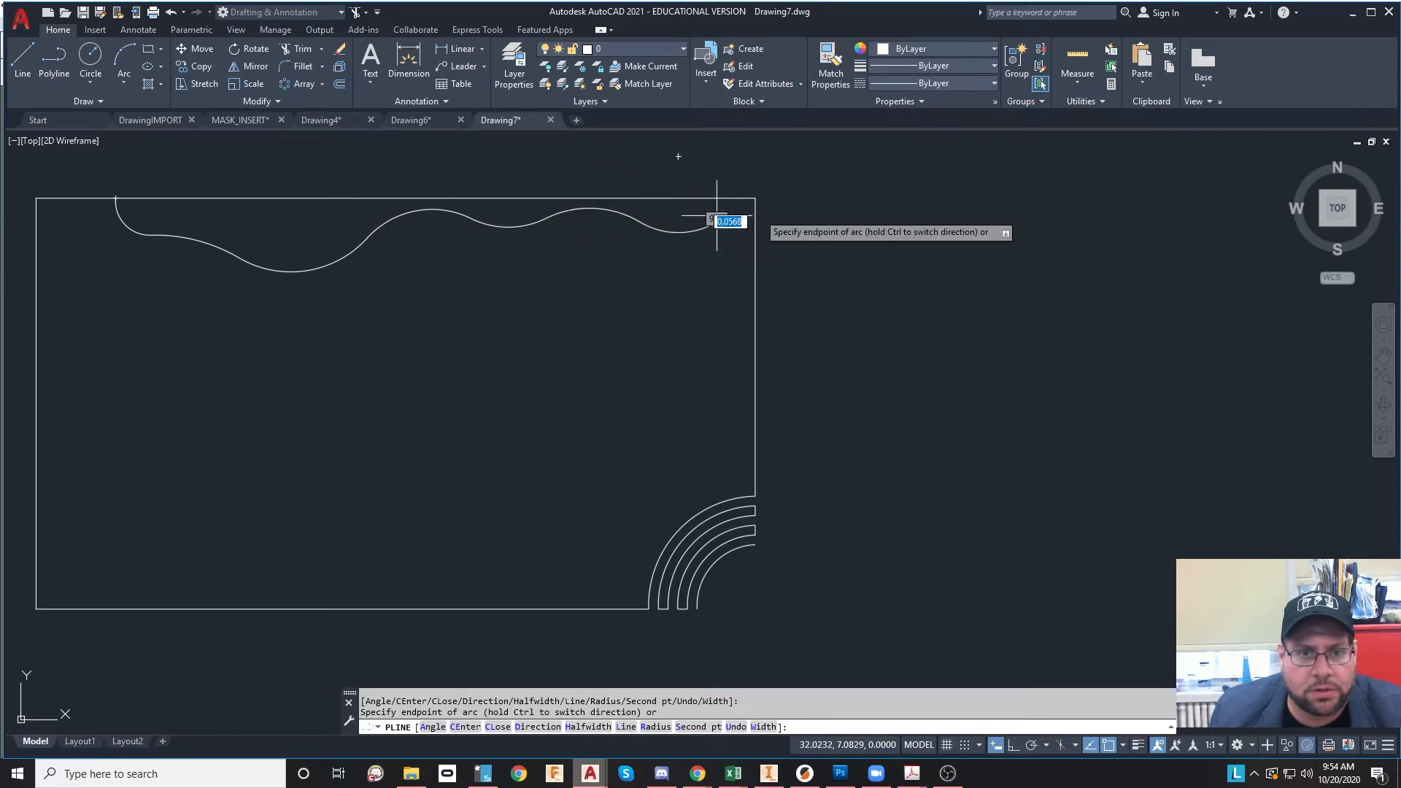
left_click(736, 254)
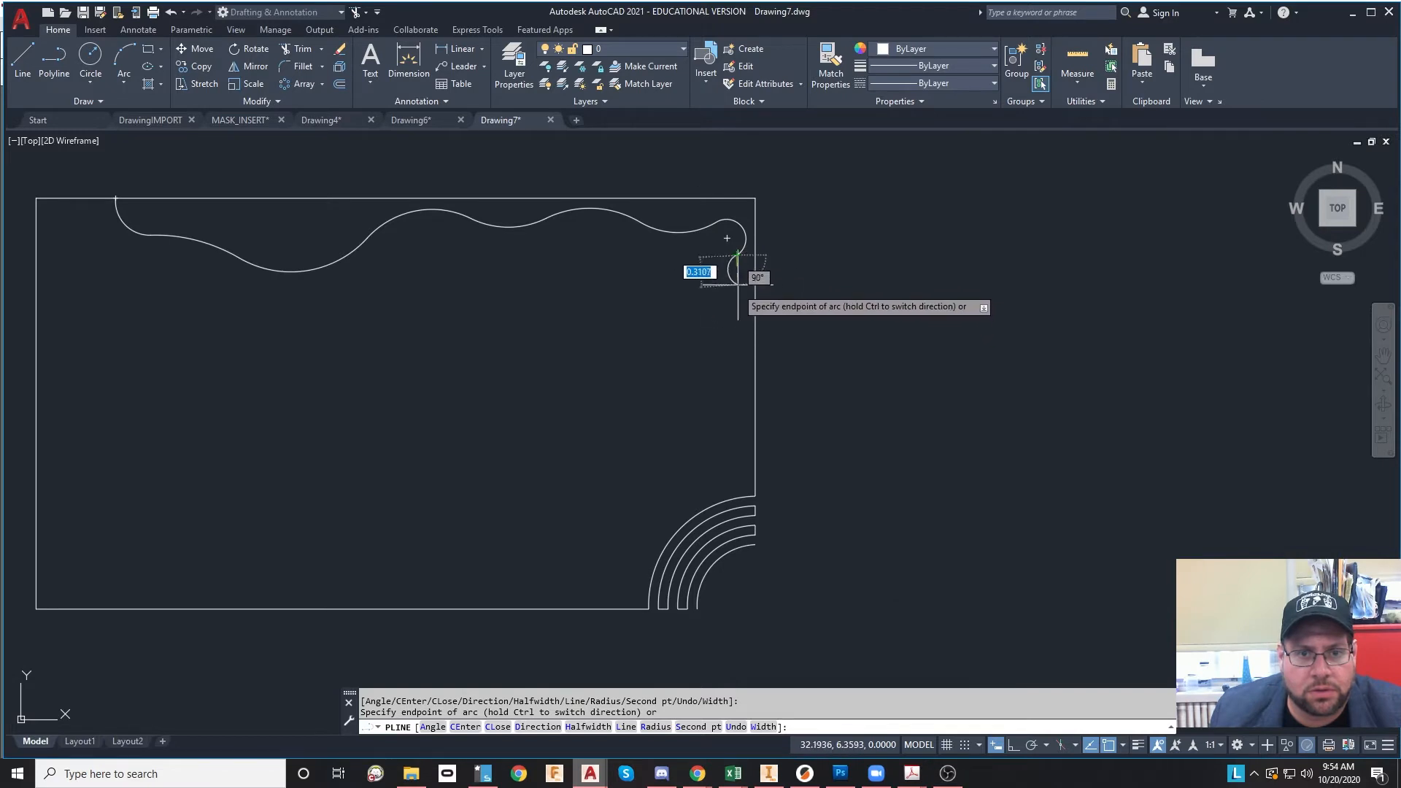
left_click(740, 287)
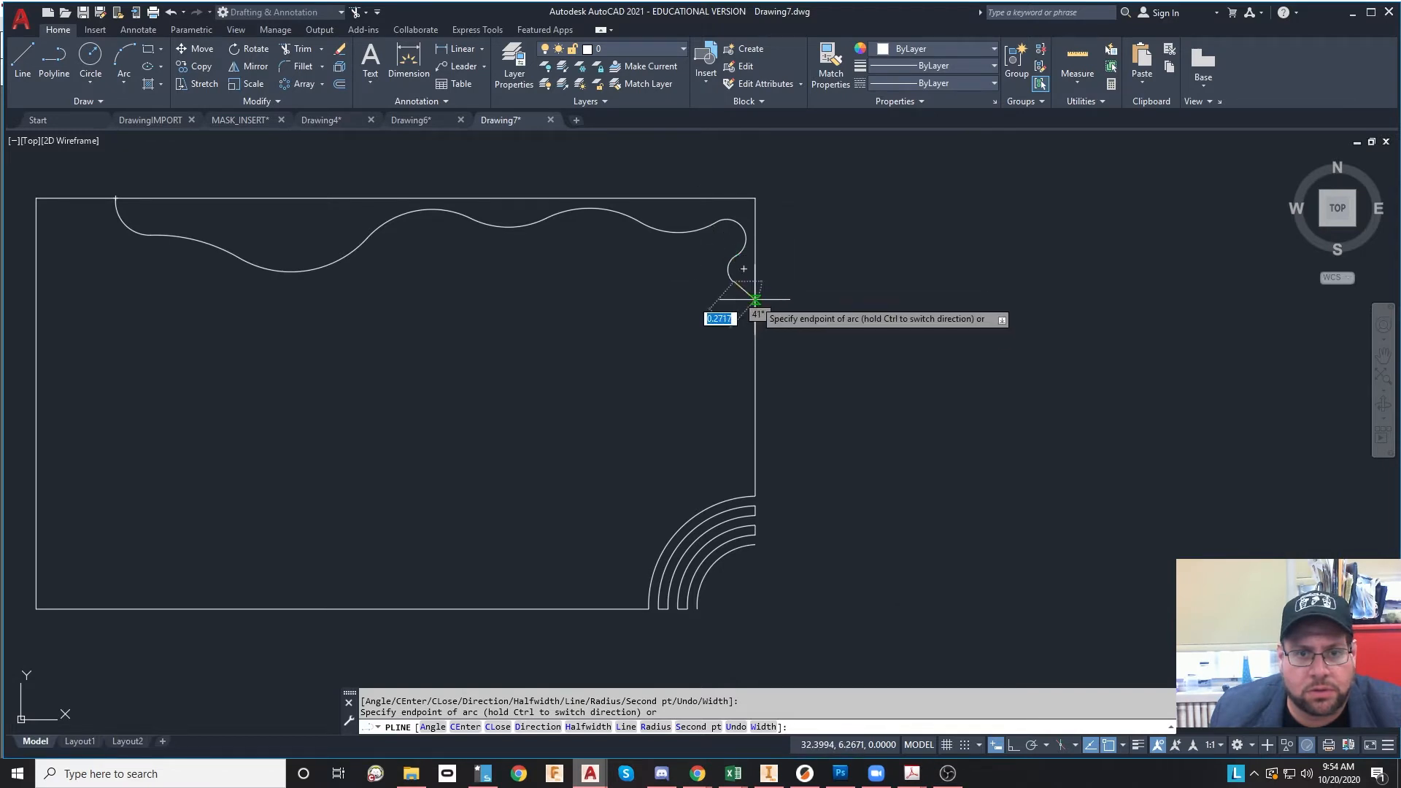
left_click(755, 300)
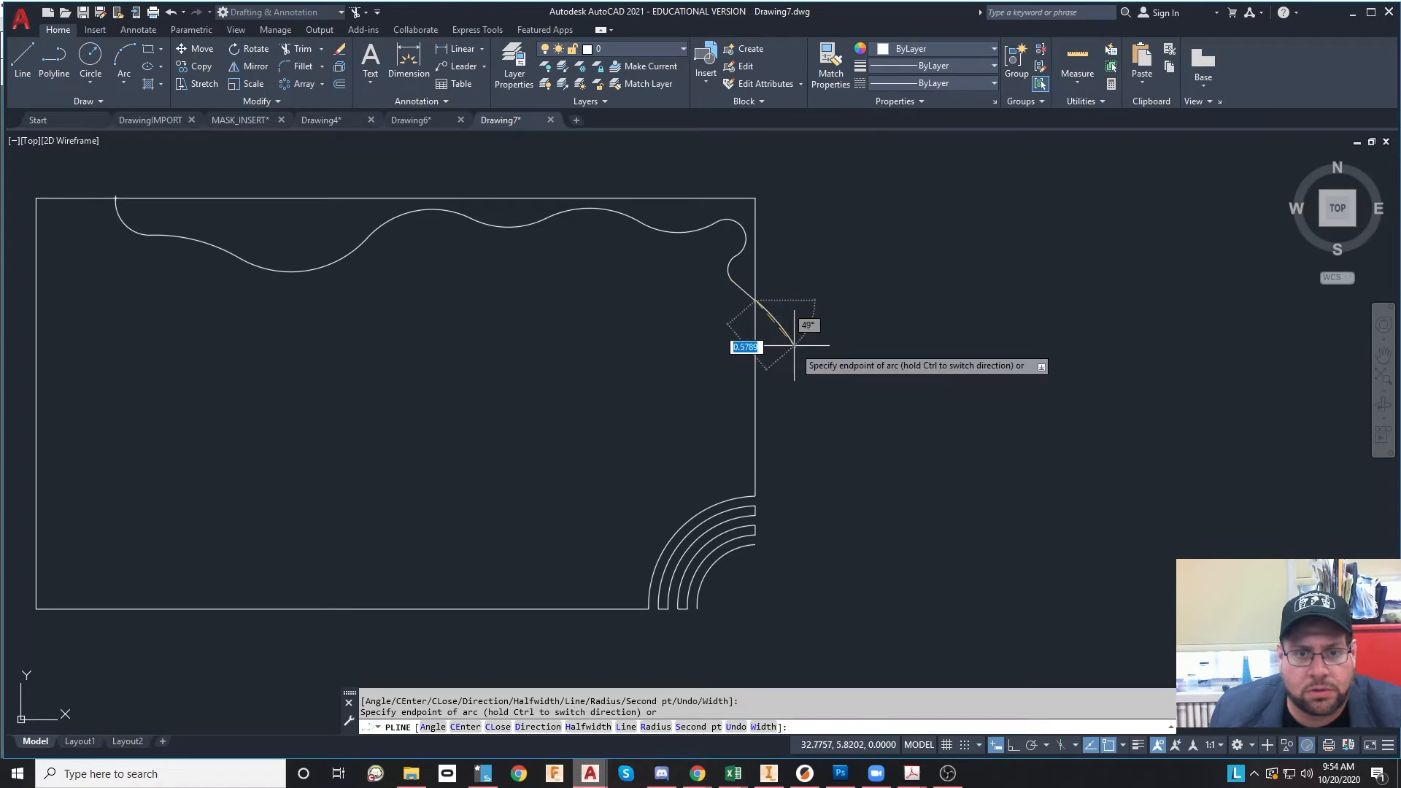
key("Escape")
key("Escape")
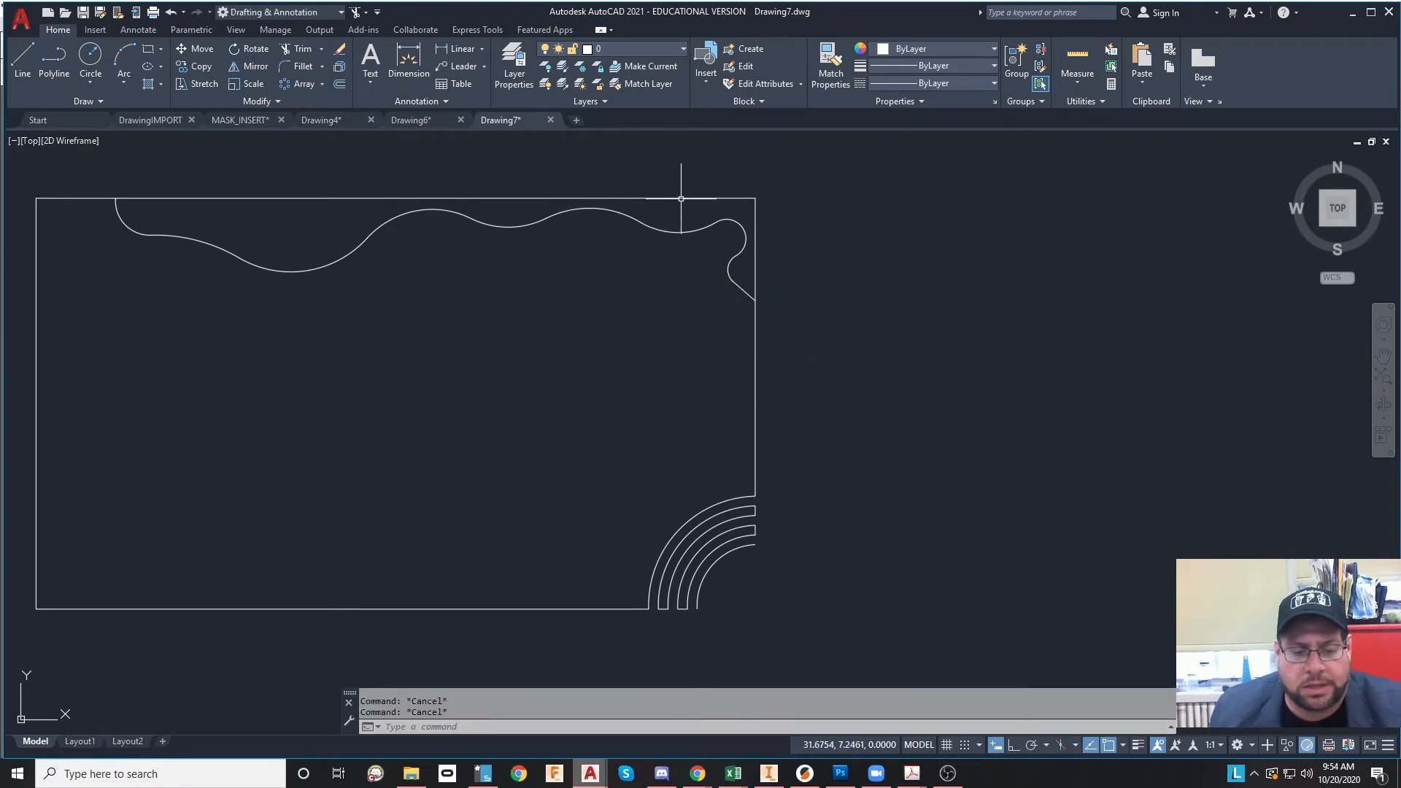
- Trim the rectangle's right edge between the top corner and the end of the wavy polyline
type("tr")
key("Return")
left_click(829, 181)
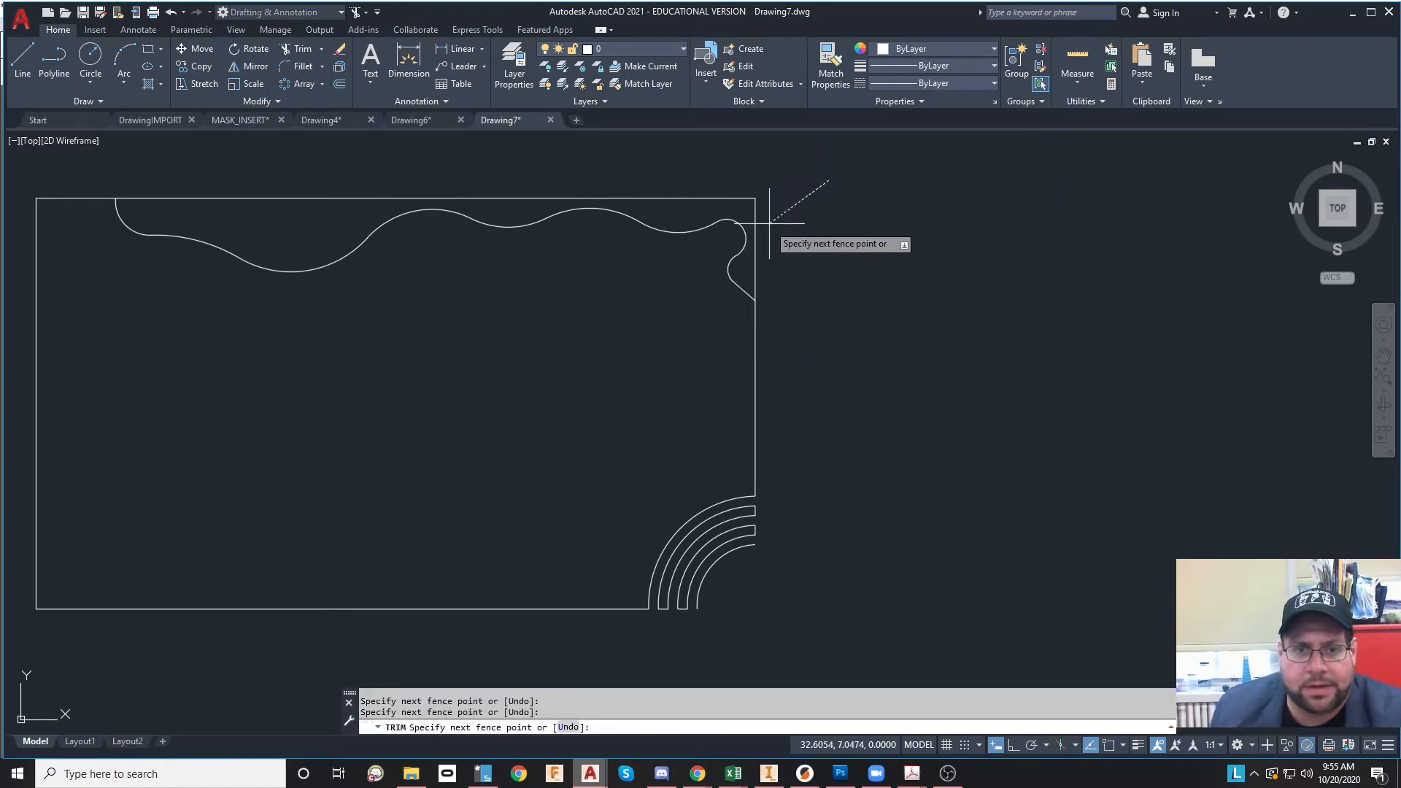
key("Return")
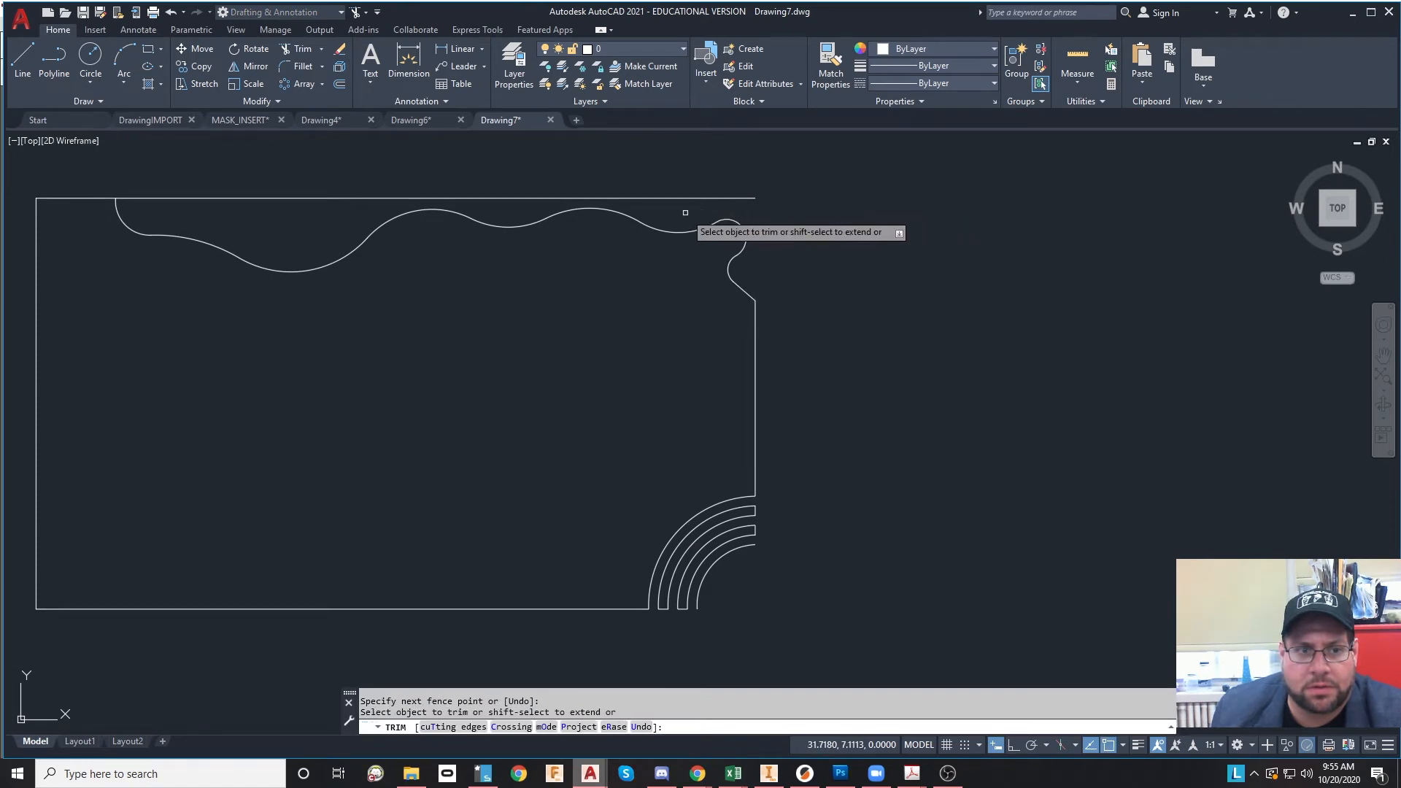
key("Escape")
key("Escape")
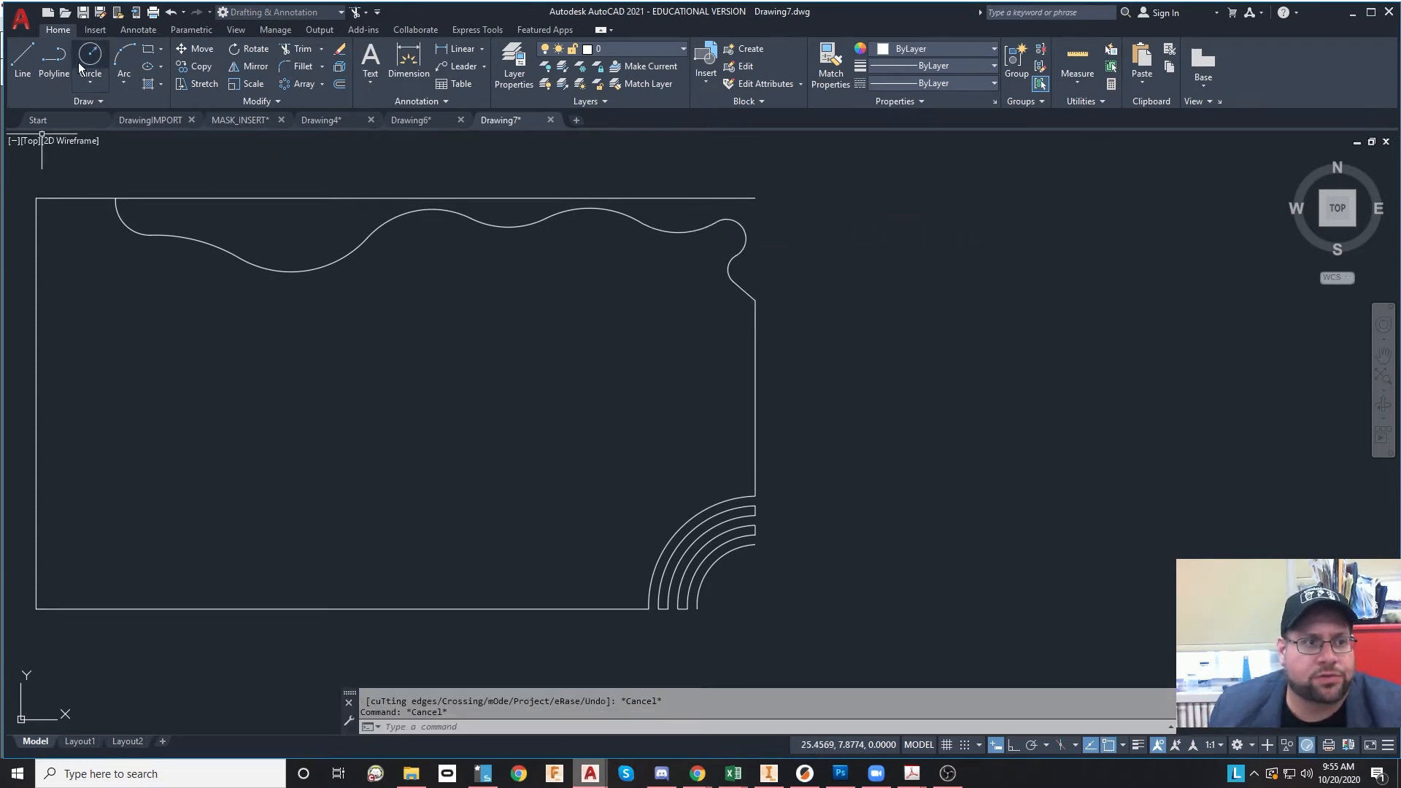
- Draw a small circle centred on the rectangle's top edge, above the wavy polyline's deepest dip
left_click(90, 59)
left_click(280, 198)
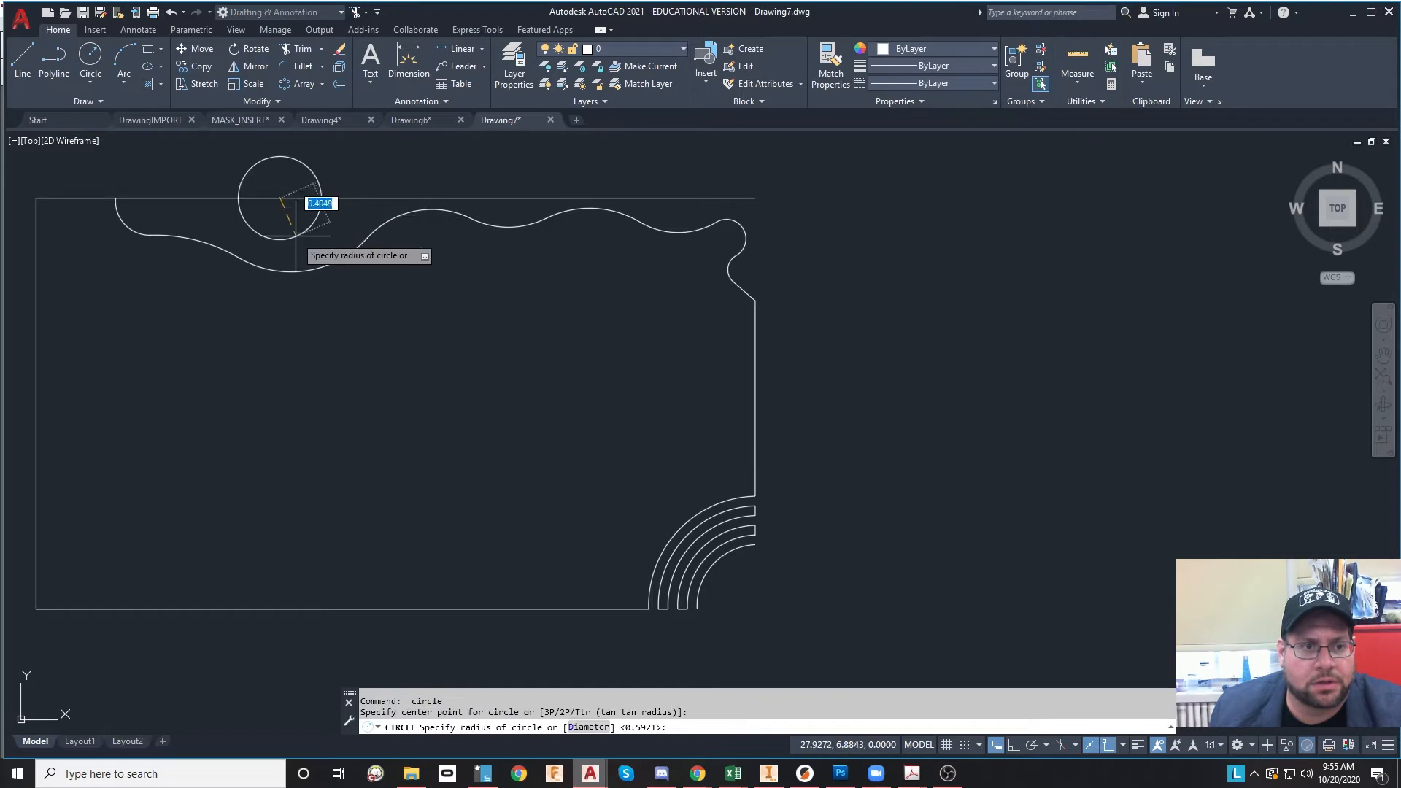
key("Escape")
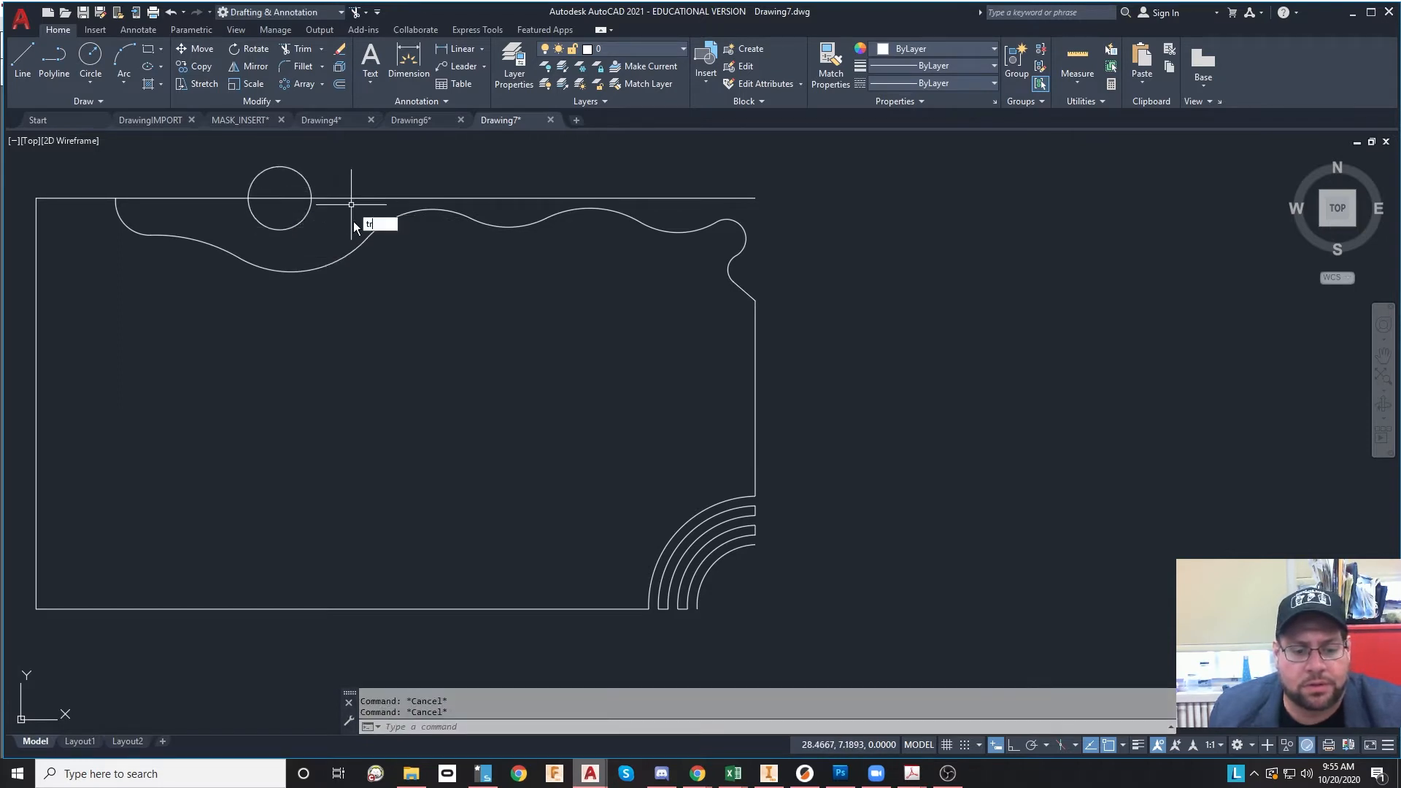
- Trim away the circle's upper half and the rectangle's top edge from the wavy polyline's start to the right corner
key("Return")
mouse_move(337, 179)
left_mouse_down()
mouse_move(289, 173)
mouse_move(284, 220)
mouse_move(267, 178)
left_mouse_up()
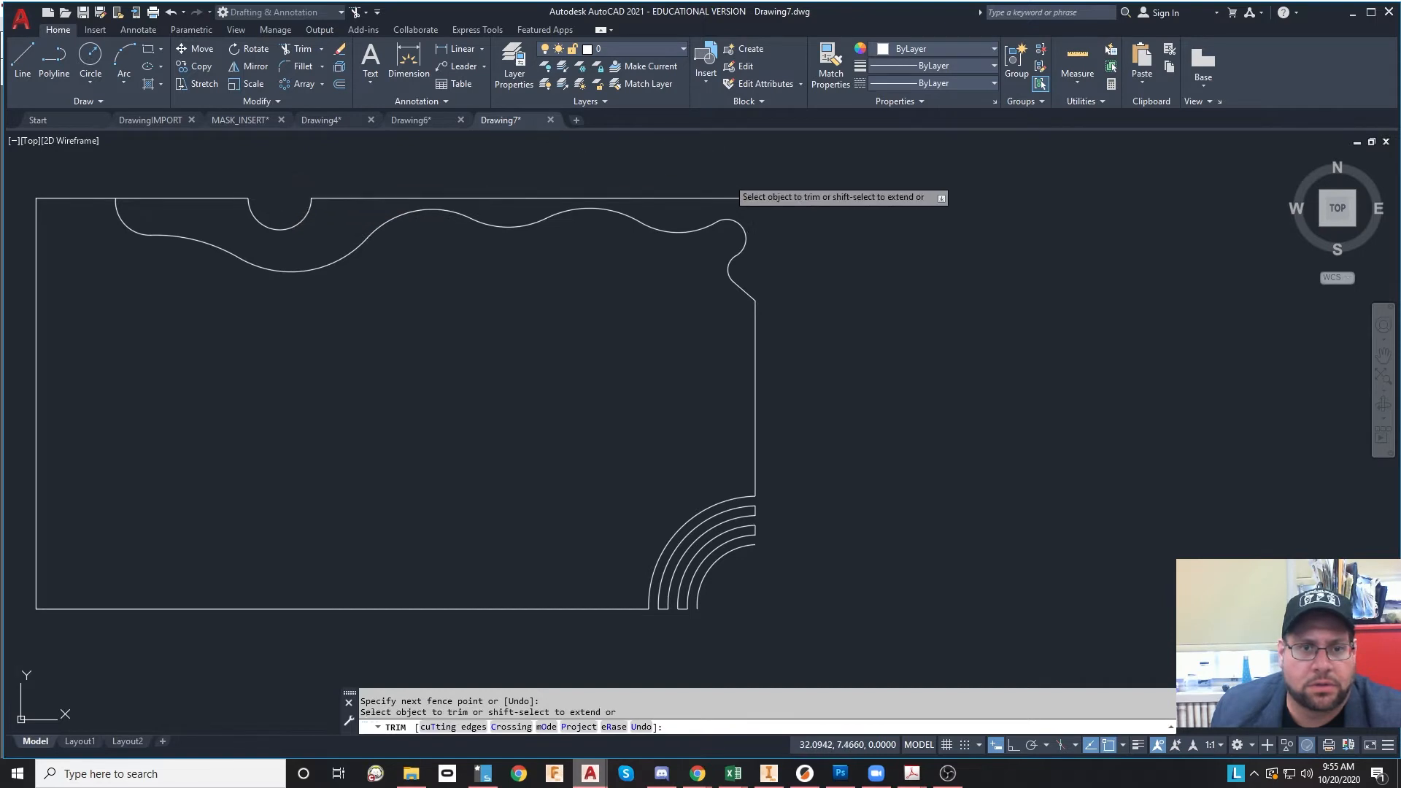
left_click_drag(727, 177, 667, 205)
left_click_drag(259, 172, 196, 216)
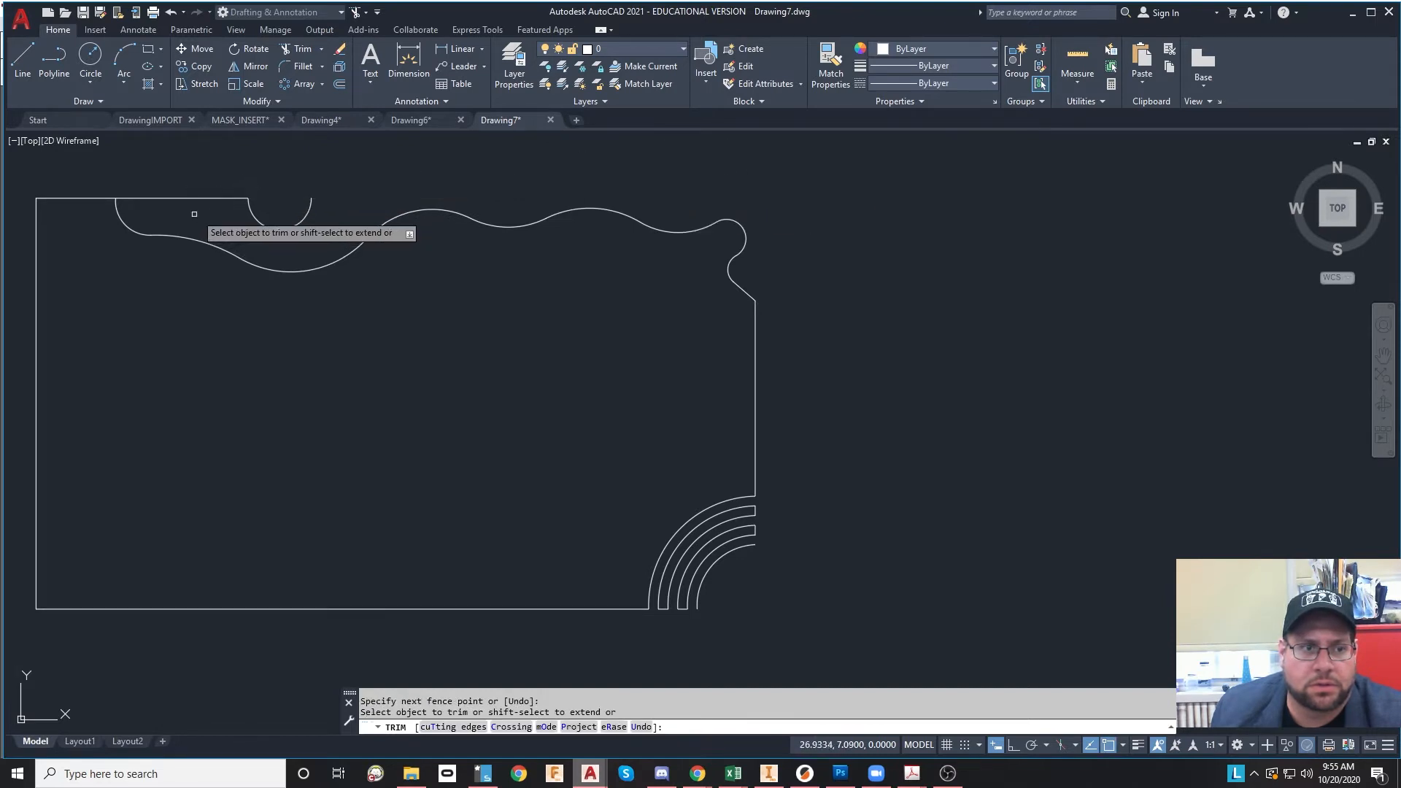
scroll(686, 270, "down", 2)
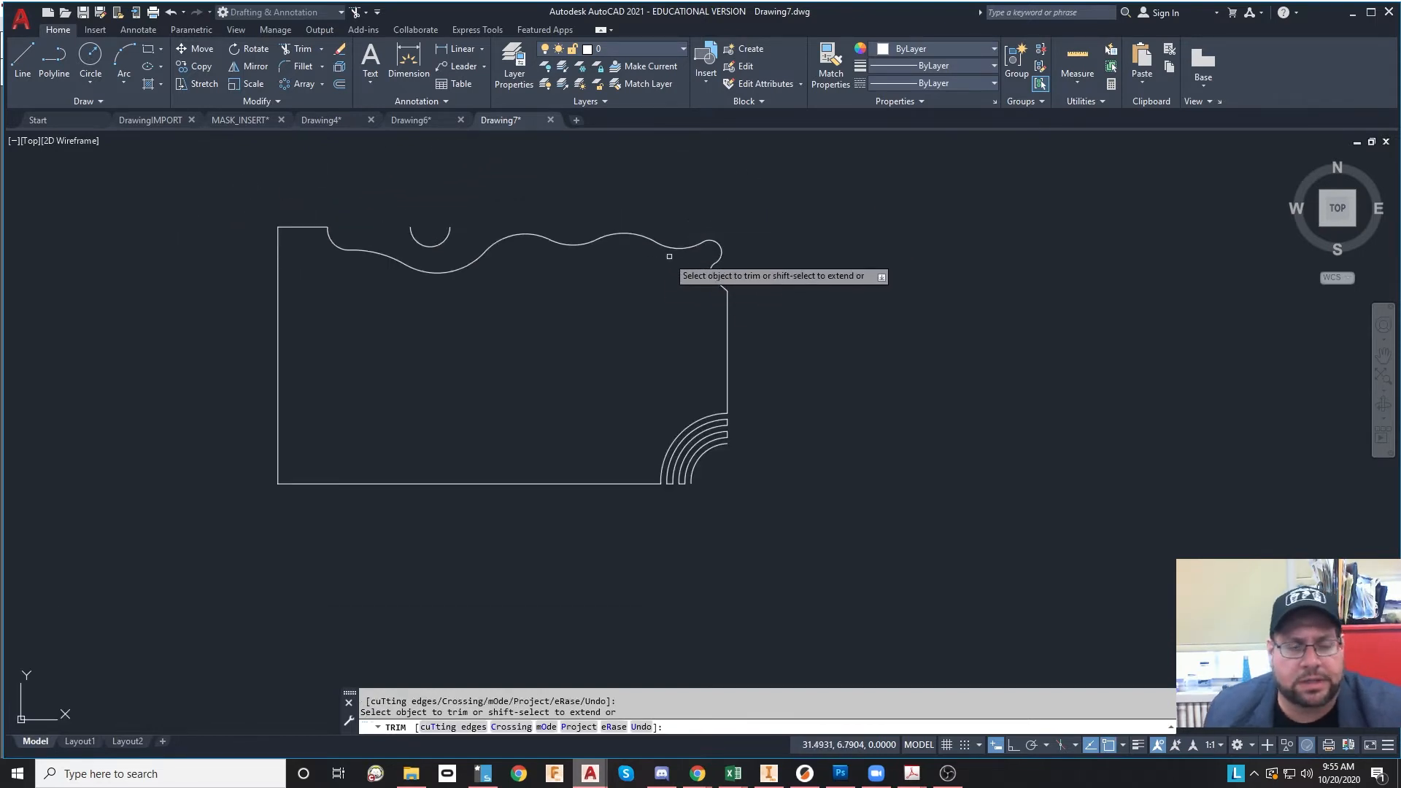
key("Escape")
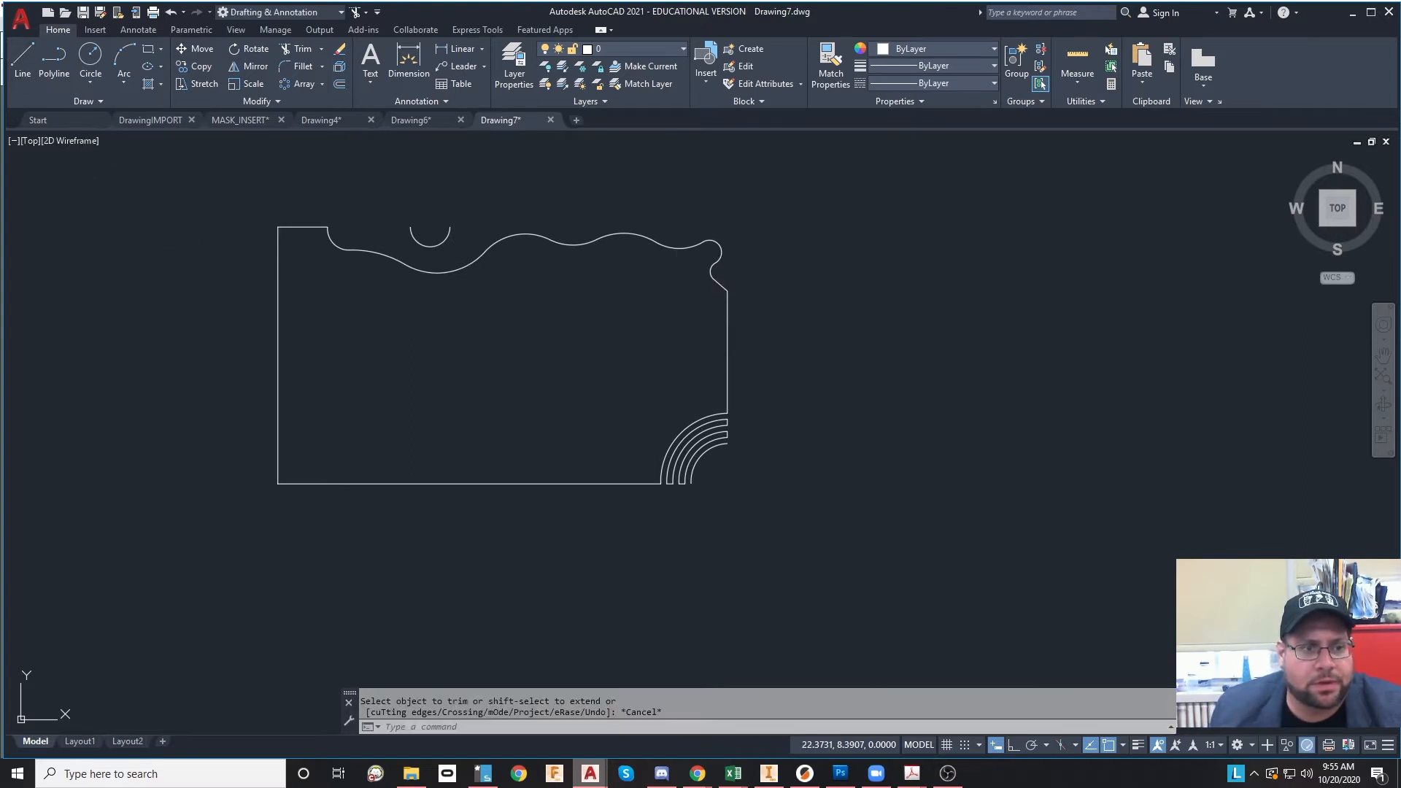
left_click(22, 57)
left_click(283, 368)
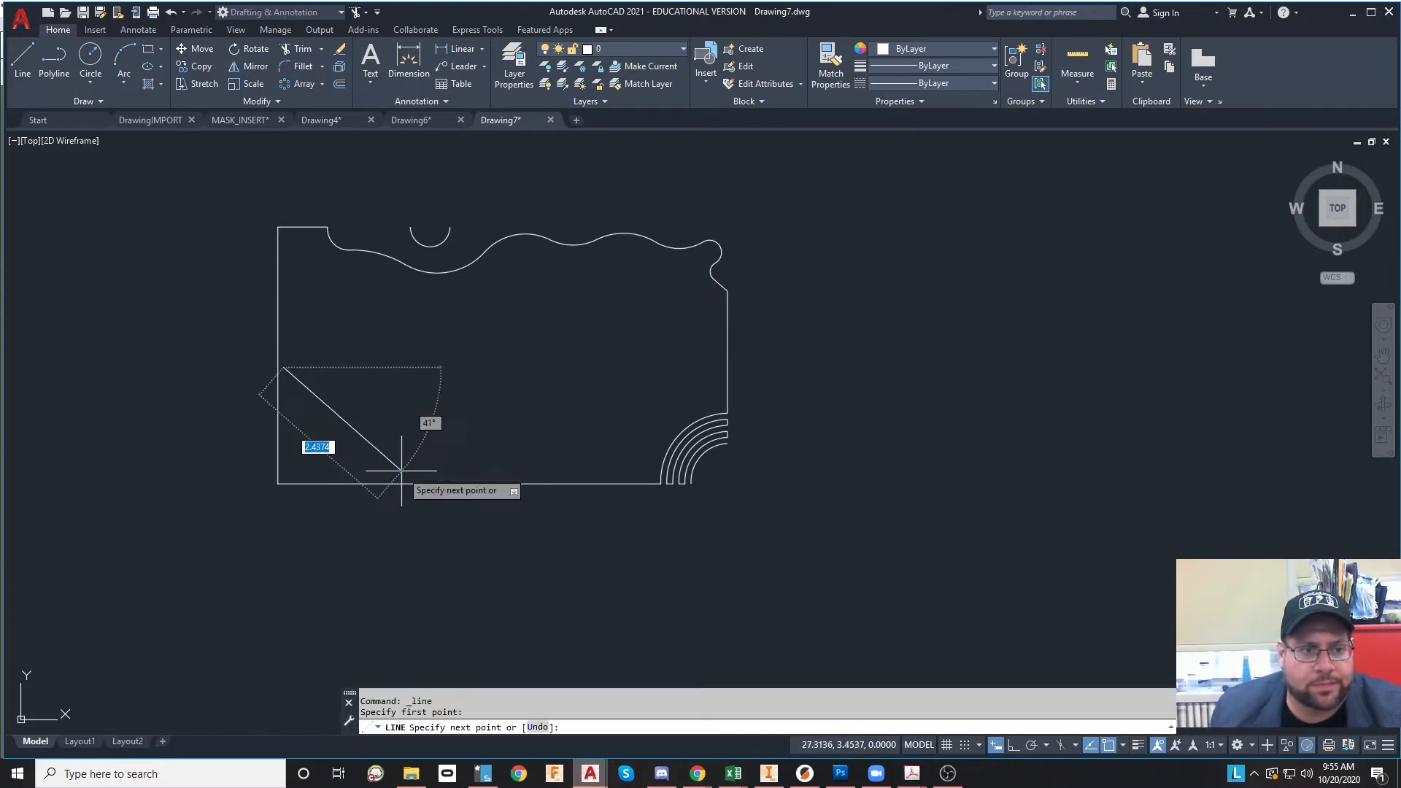
key("Escape")
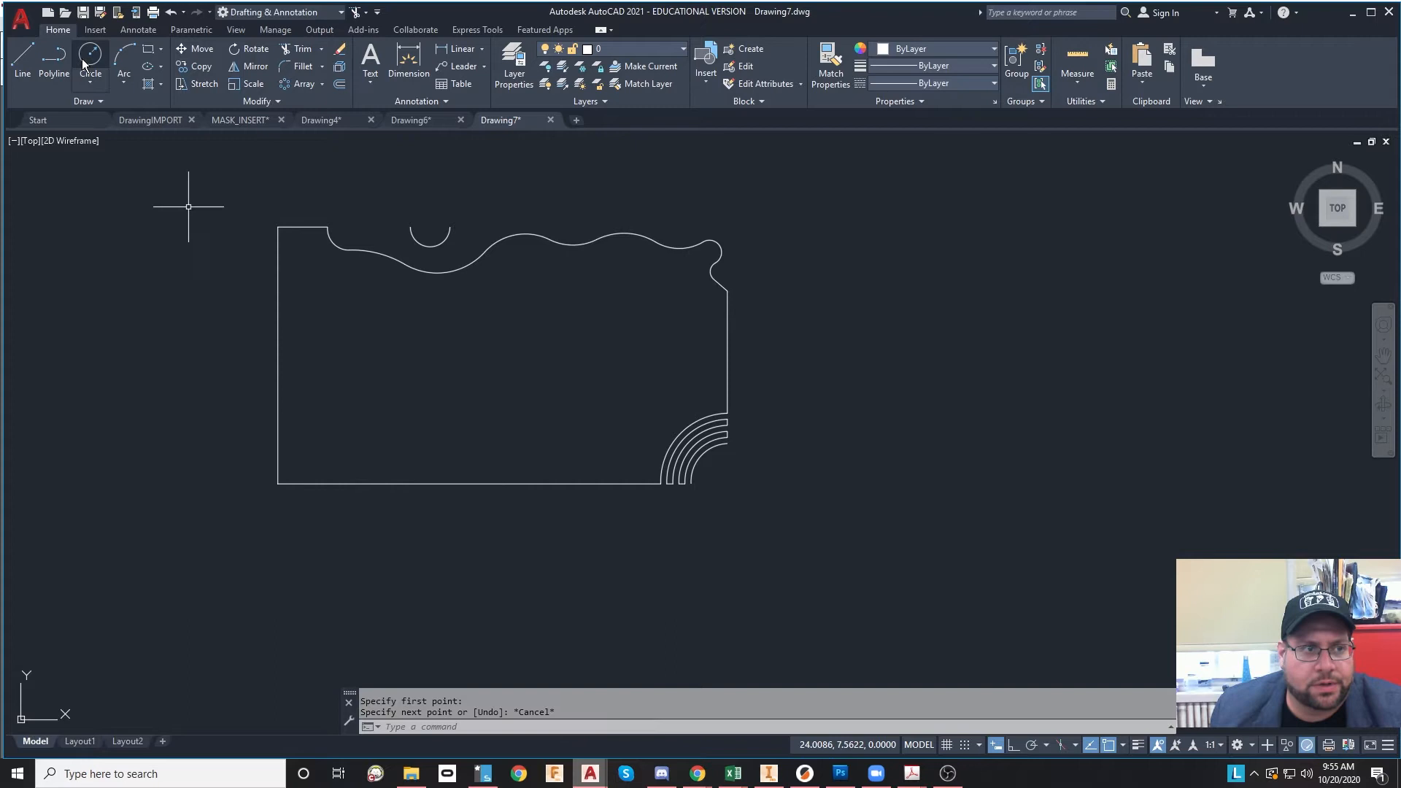
- Draw a steep diagonal line across the lower left corner, from the rectangle's left edge to its bottom edge
left_click(34, 67)
left_click(278, 401)
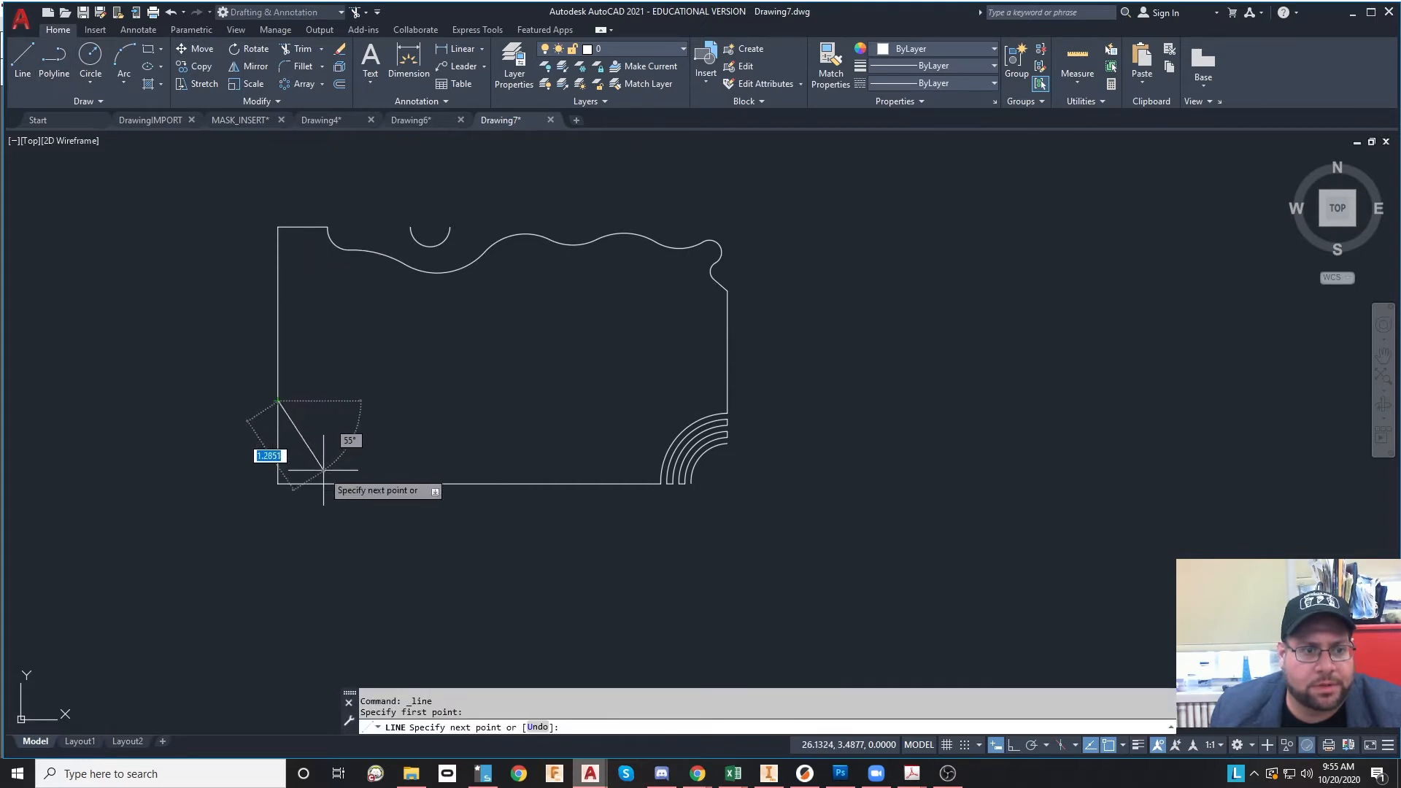
left_click(300, 483)
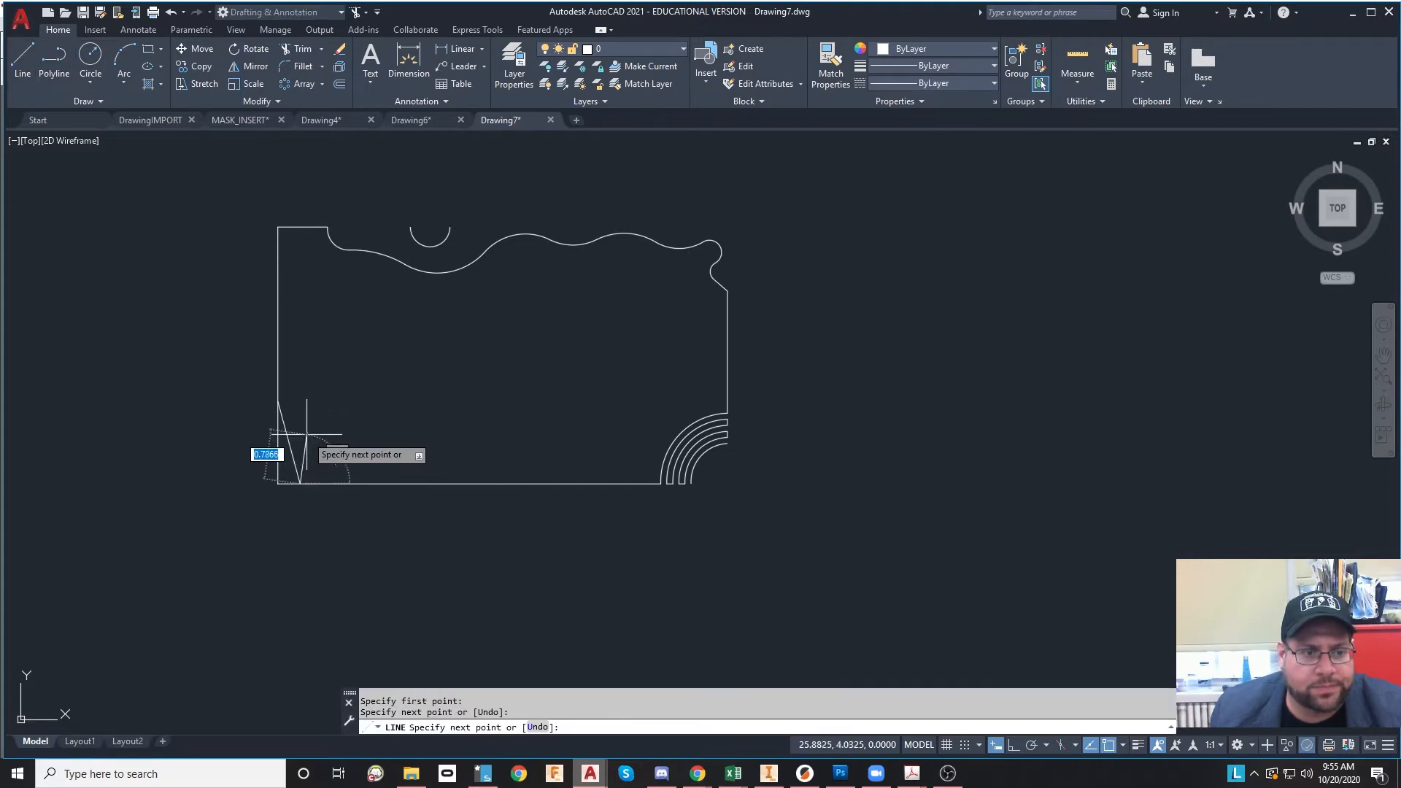
key("Escape")
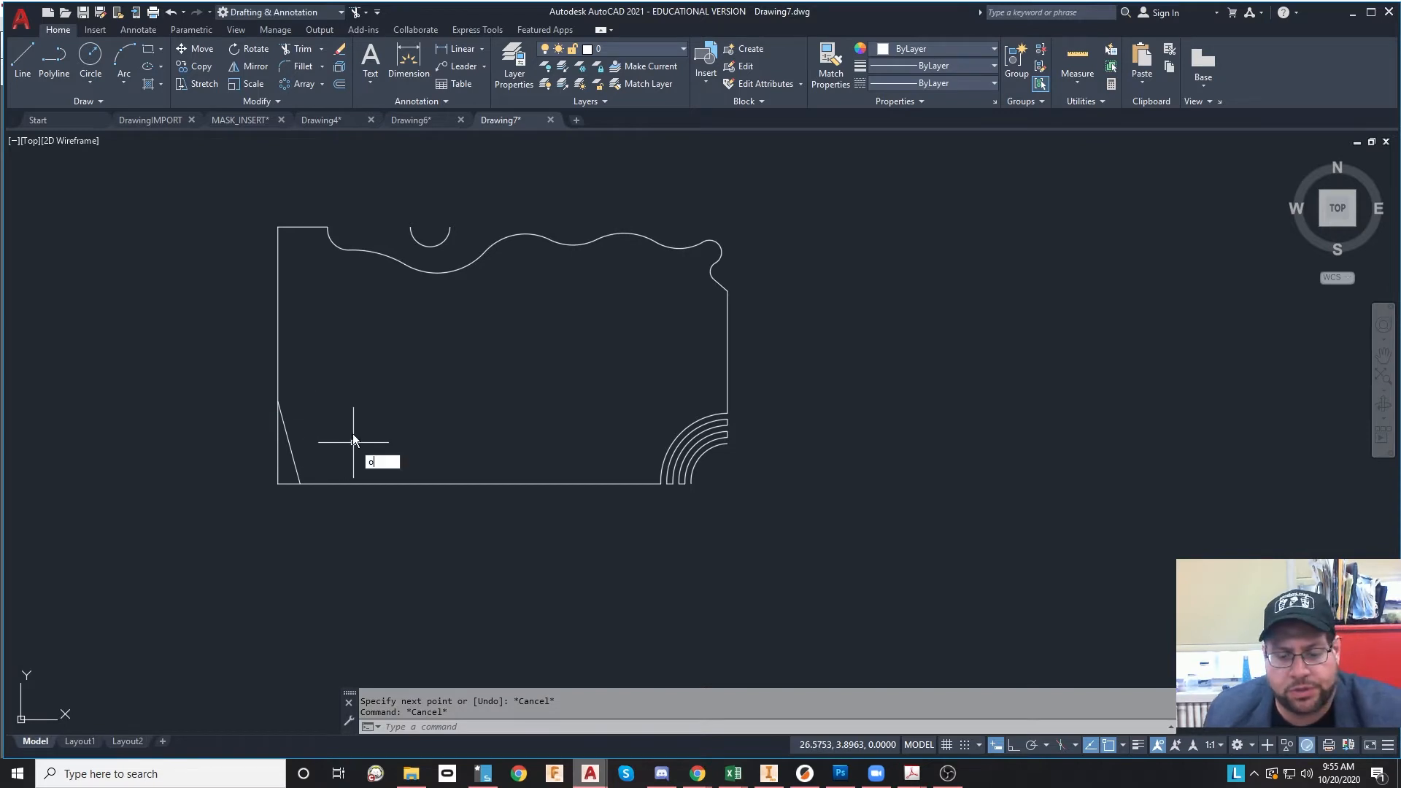
- Offset the corner's diagonal line four times toward the rectangle's interior at a distance of 0.0943
key("Return")
key("Return")
left_click(288, 443)
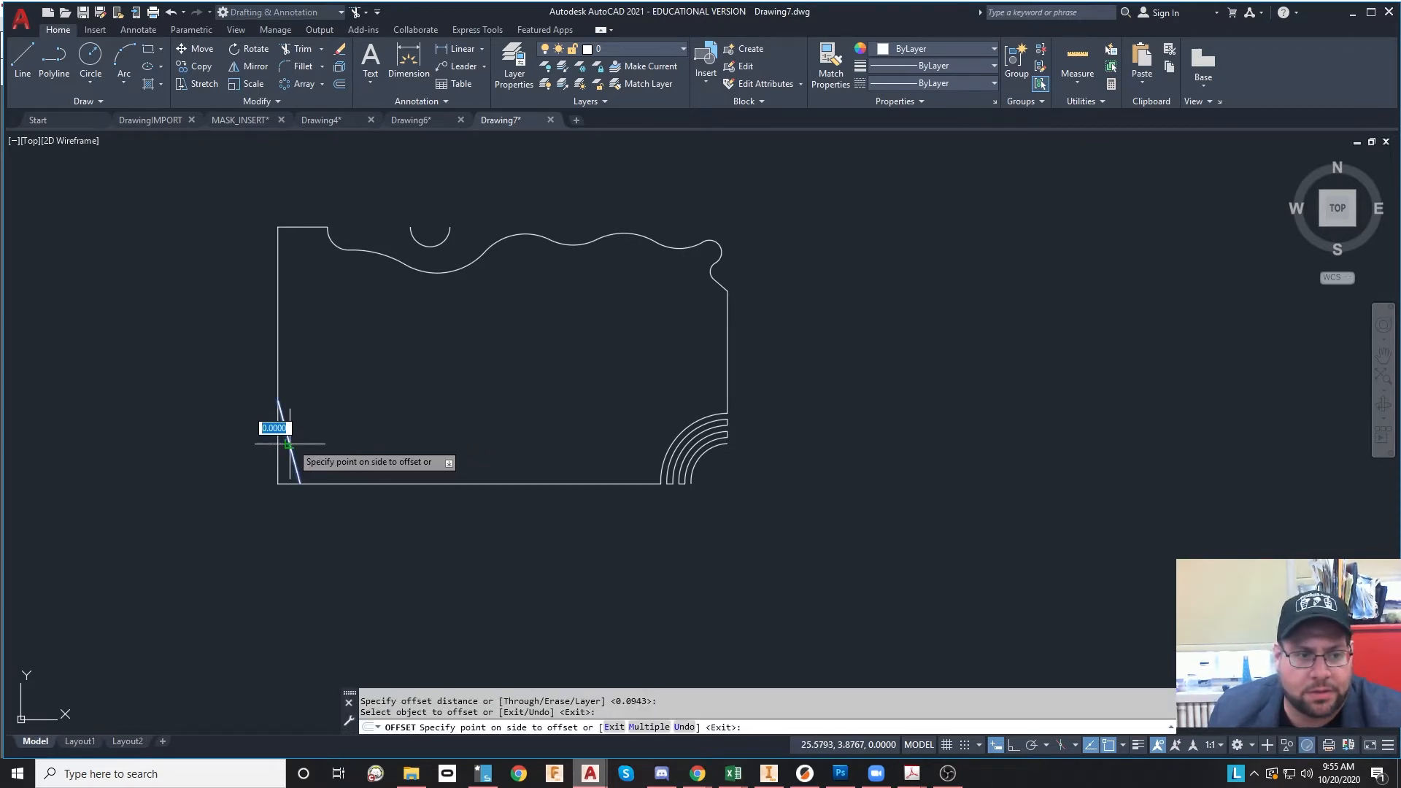
left_click(647, 727)
left_click(376, 414)
left_click(375, 411)
left_click(376, 410)
left_click(379, 415)
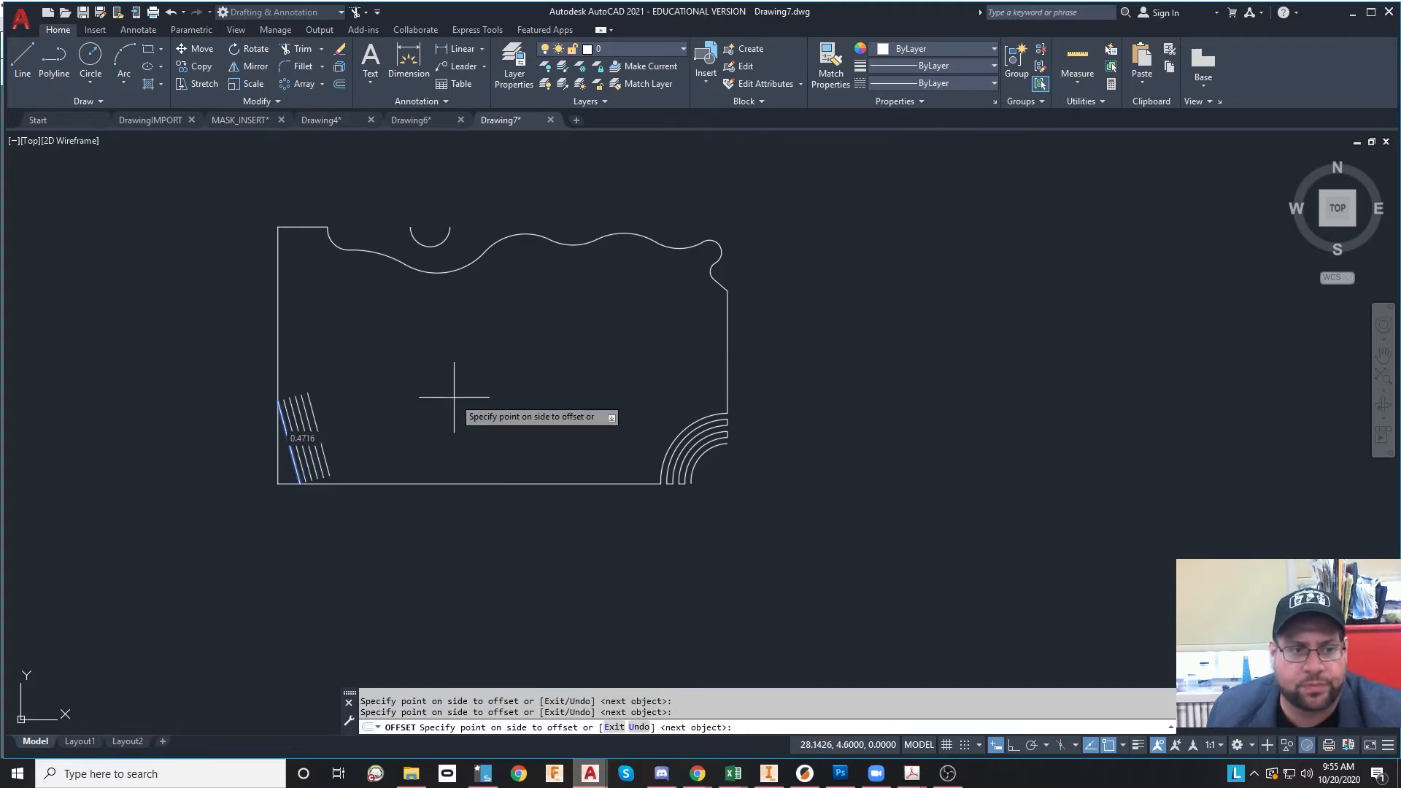
key("Escape")
key("Escape")
- Extend the four offset diagonal lines to the rectangle's left and bottom edges
left_click(283, 54)
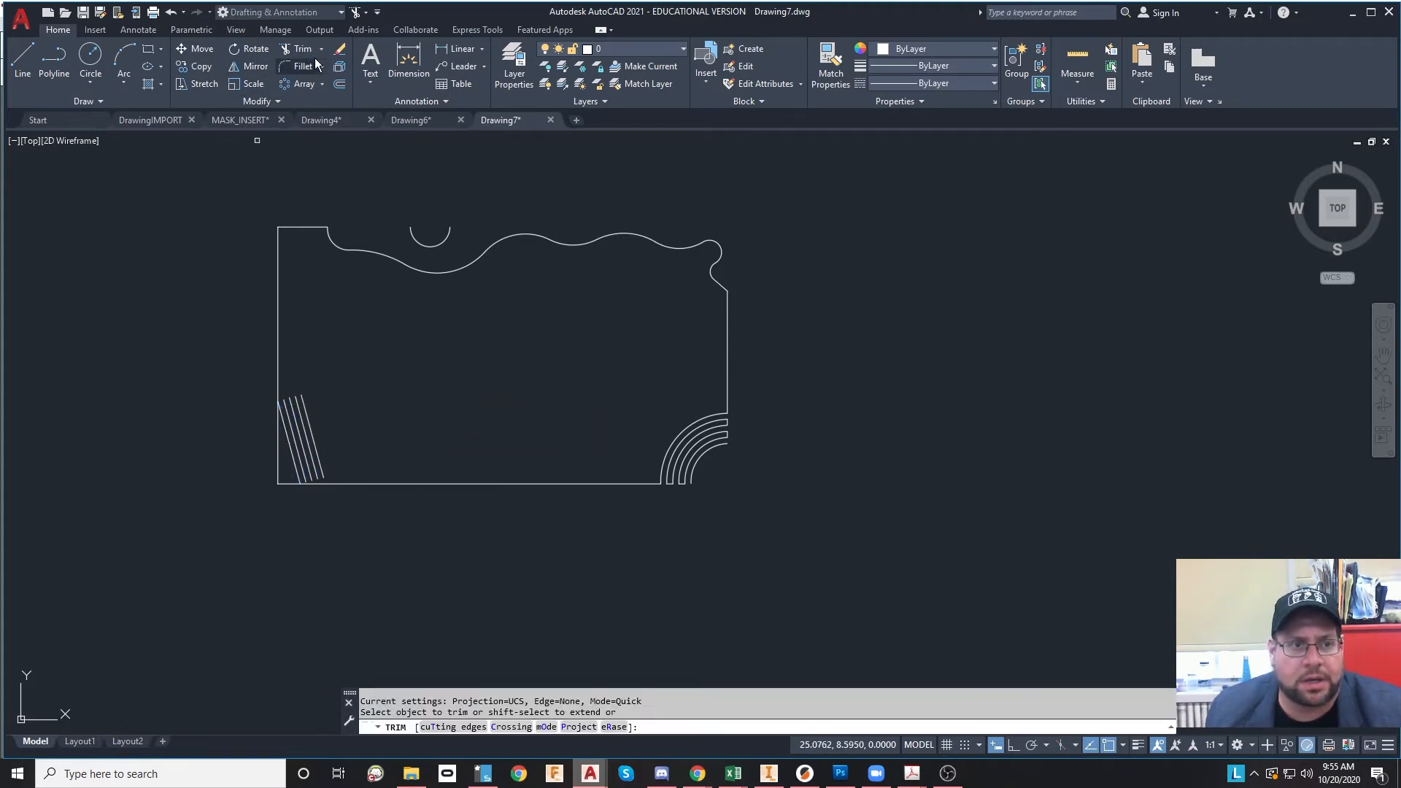
left_click(365, 375)
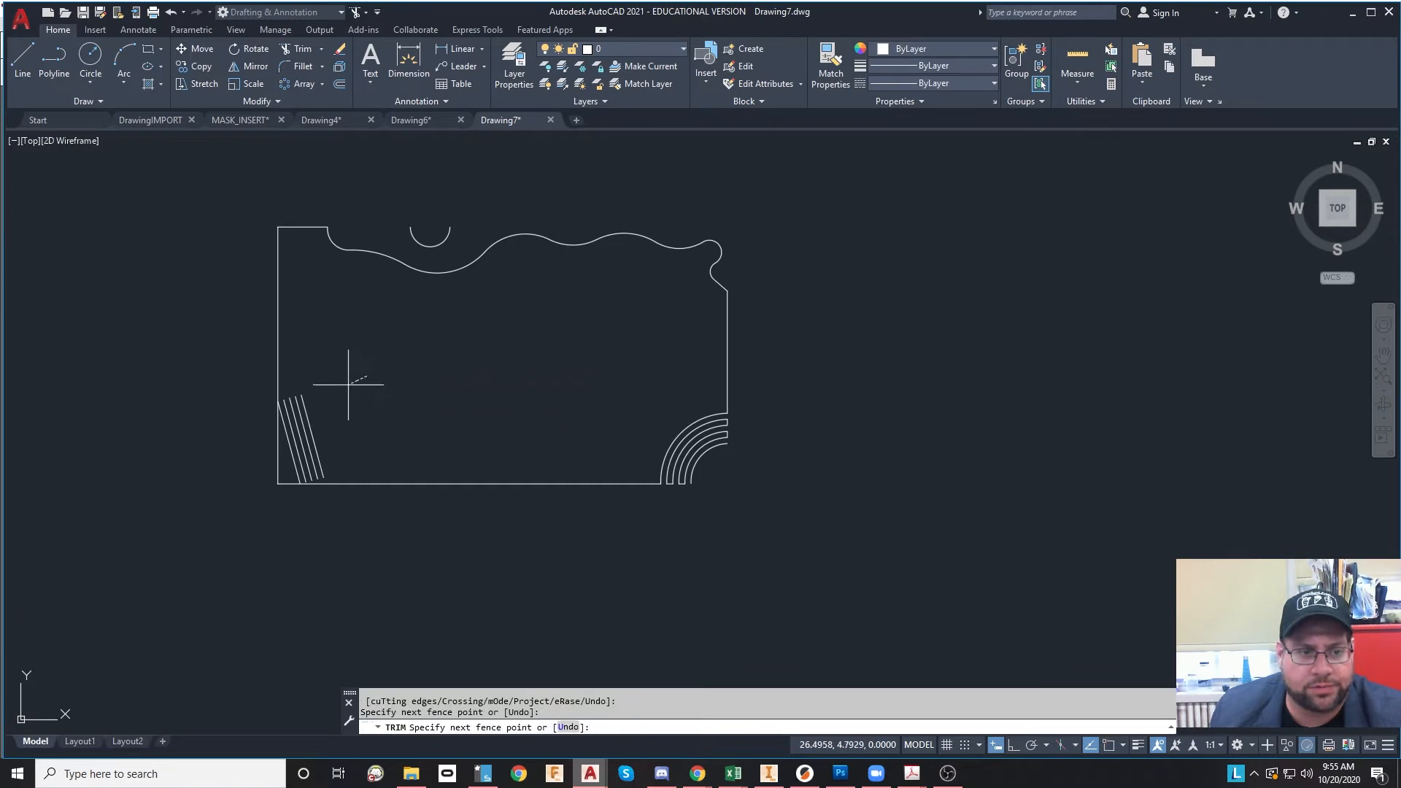
mouse_move(284, 431)
left_mouse_down()
mouse_move(351, 442)
mouse_move(314, 476)
left_mouse_up()
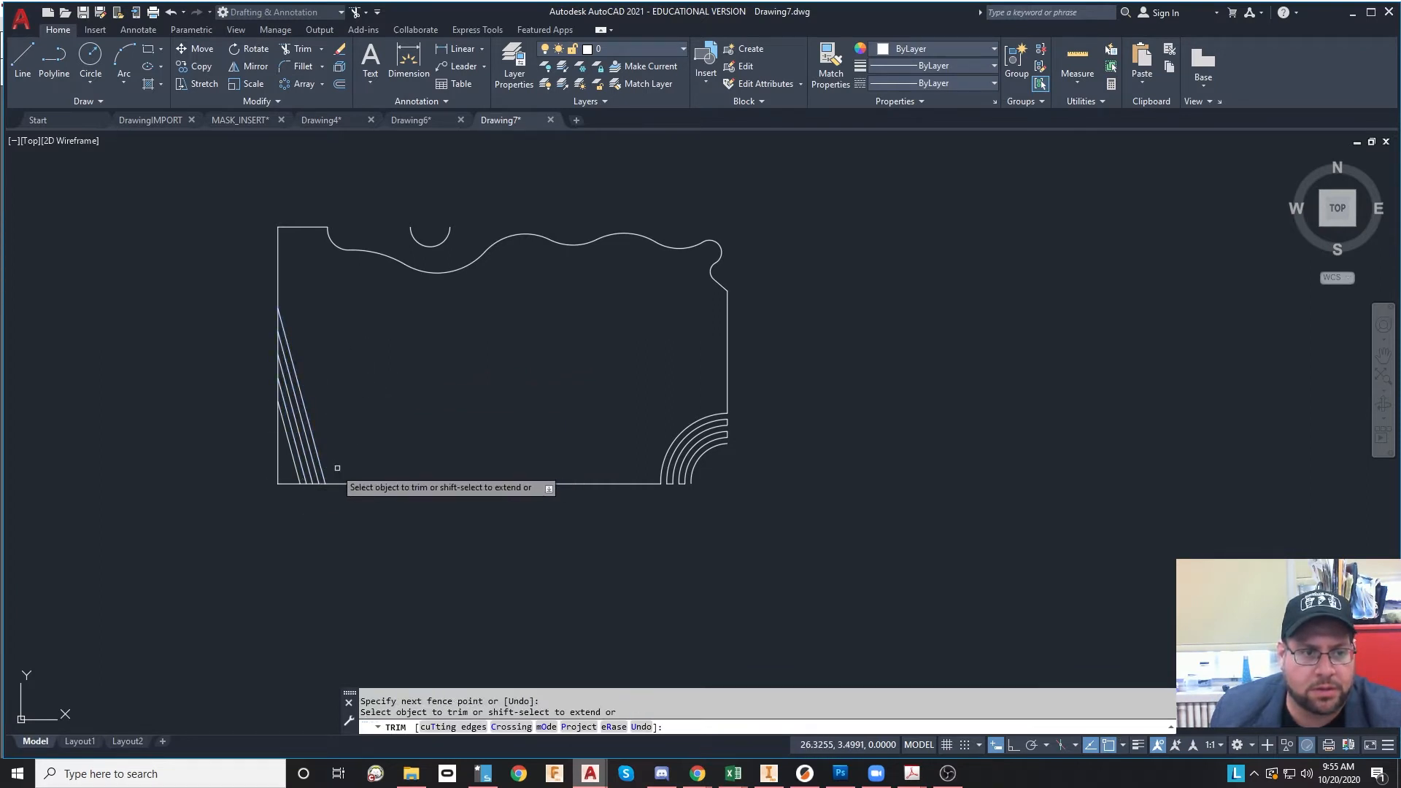
- Trim the left edge between the first and second, and the third and fourth diagonal lines, counting from the lower left corner
scroll(259, 436, "up", 2)
scroll(273, 437, "up", 2)
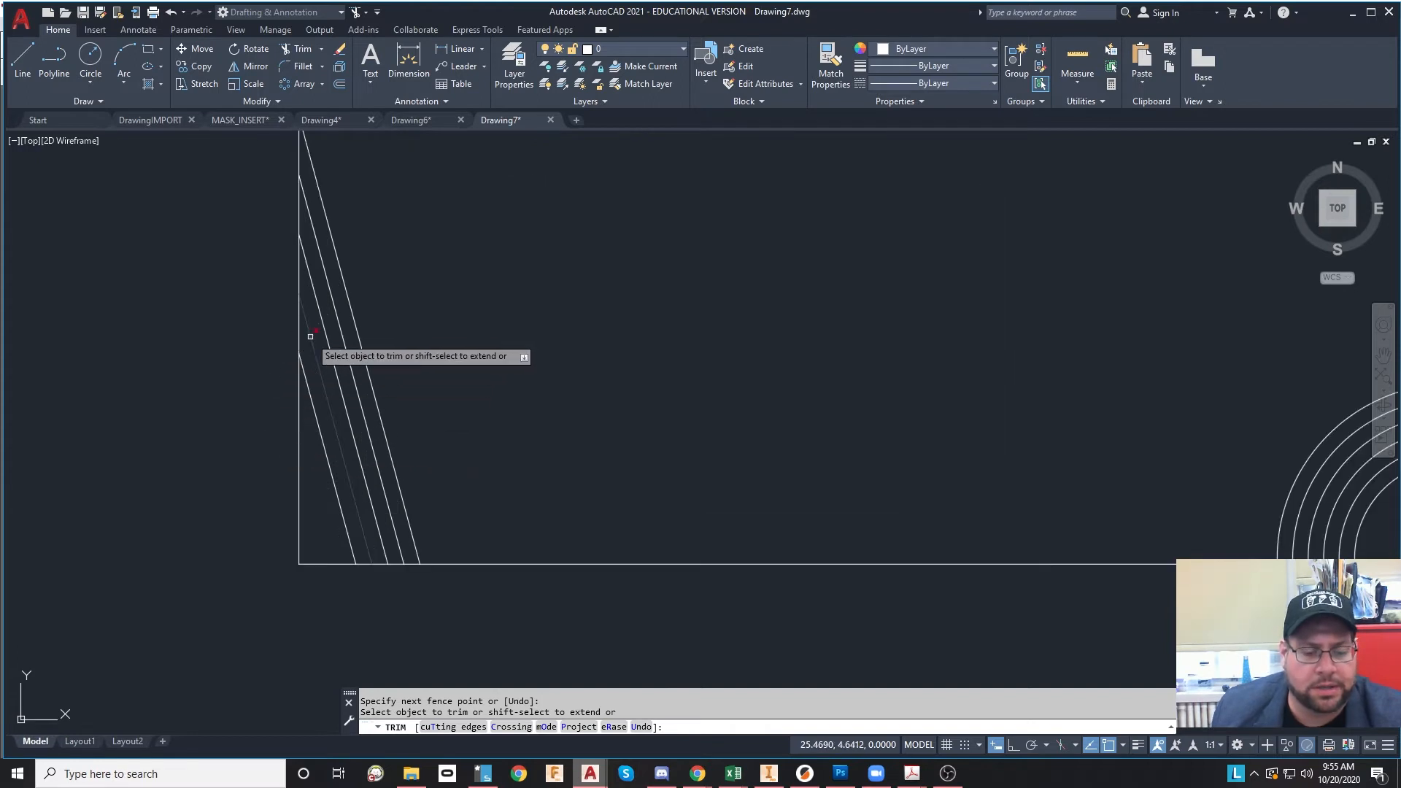
key("Return")
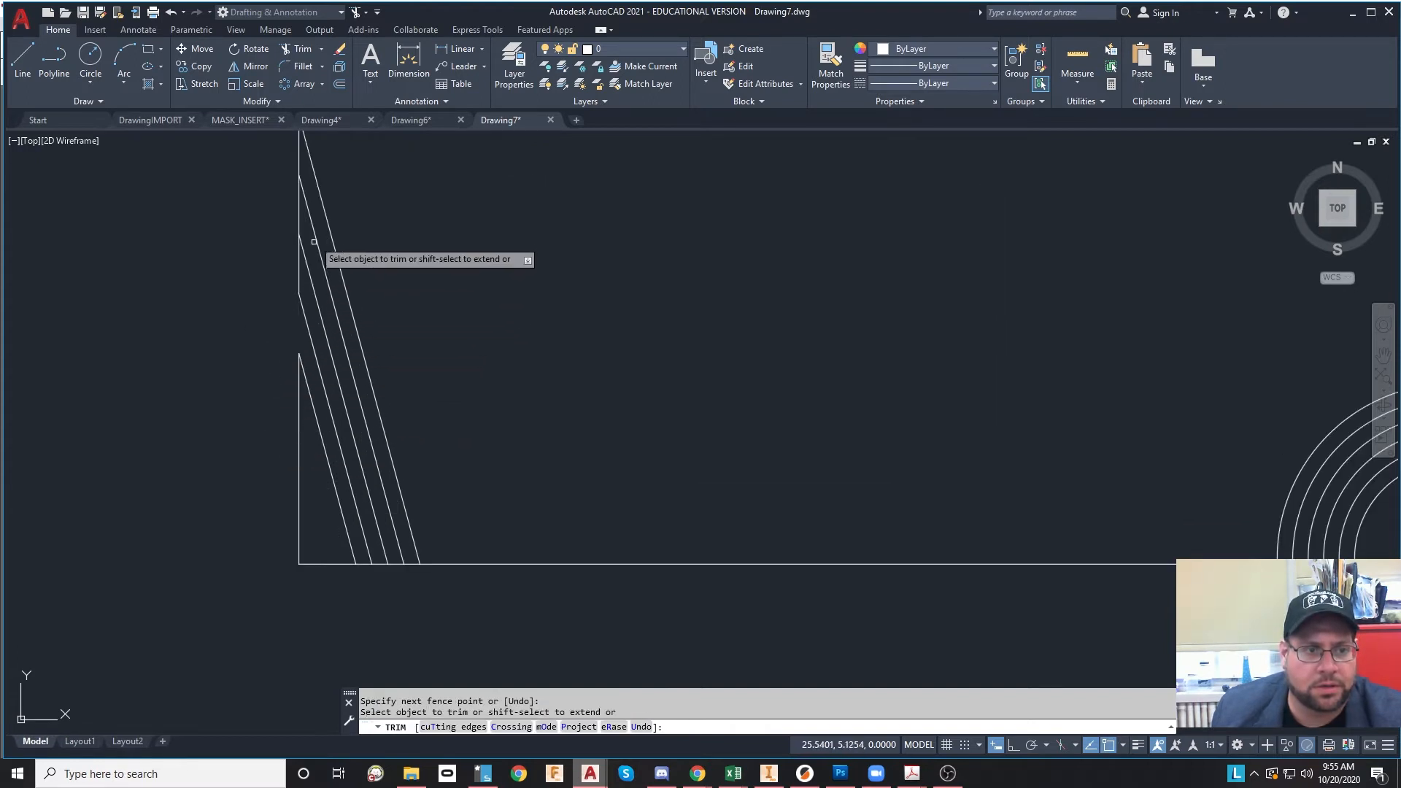
scroll(398, 264, "down", 2)
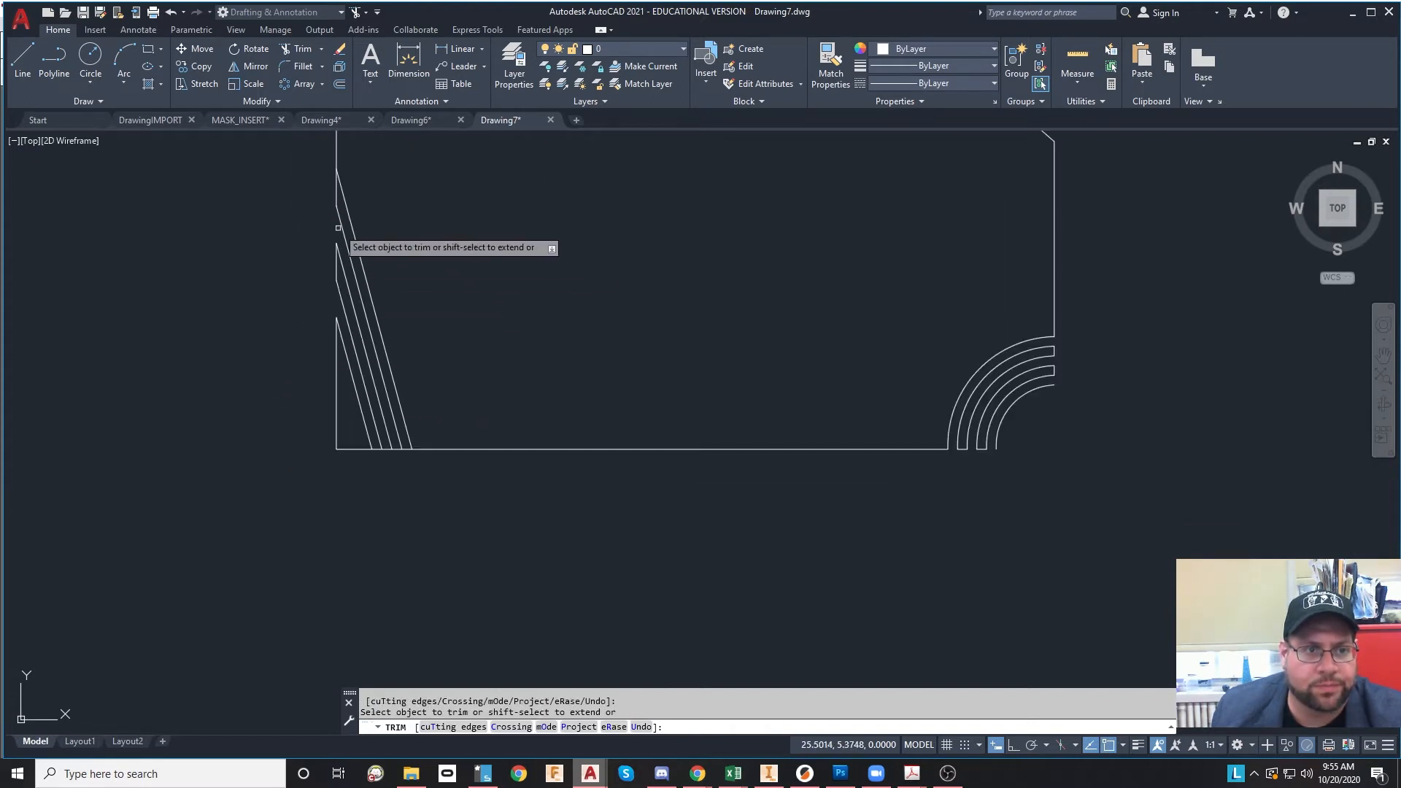
- Undo the last trims on the rectangle's left edge beside the diagonal lines
scroll(337, 232, "up", 2)
key("ctrl+z")
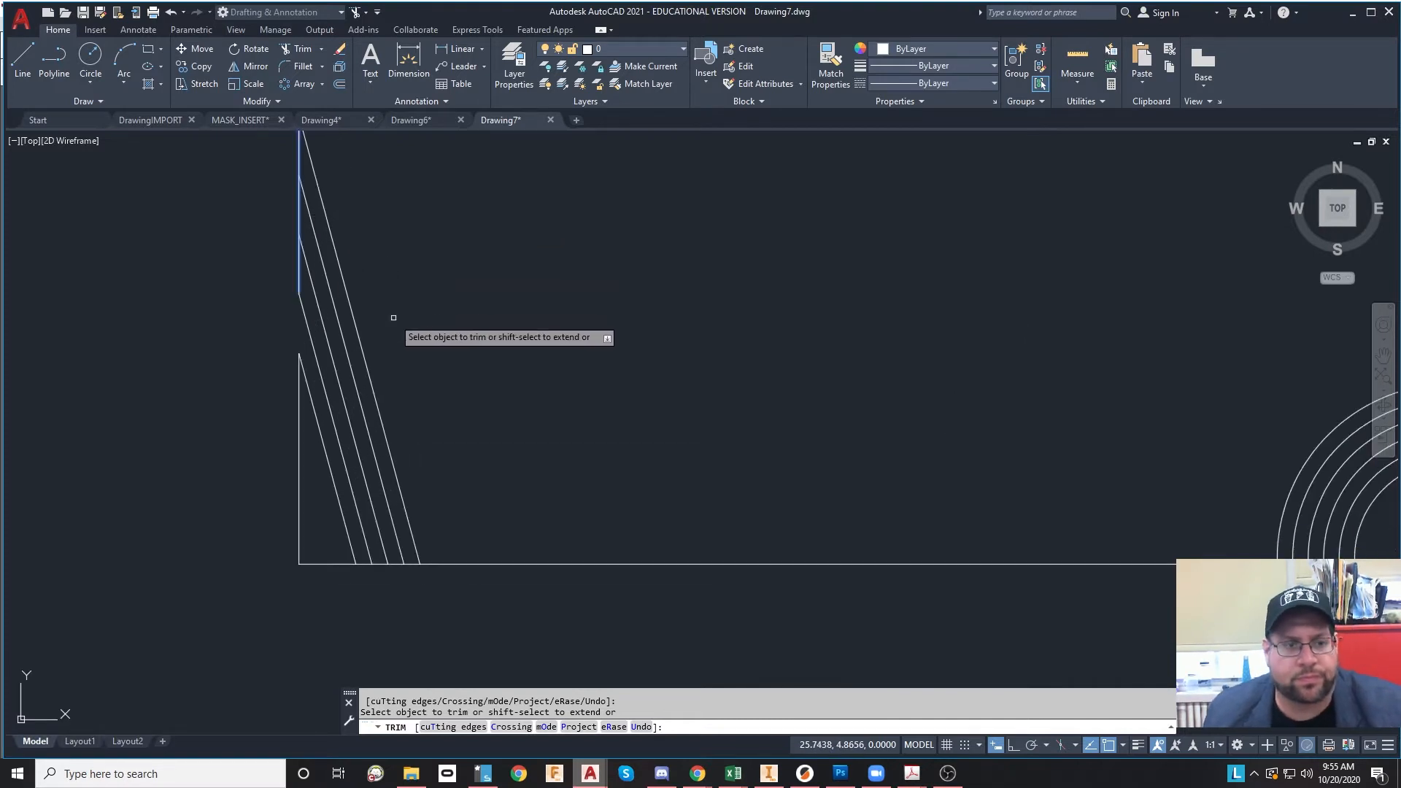
key("ctrl+z")
scroll(315, 322, "up", 4)
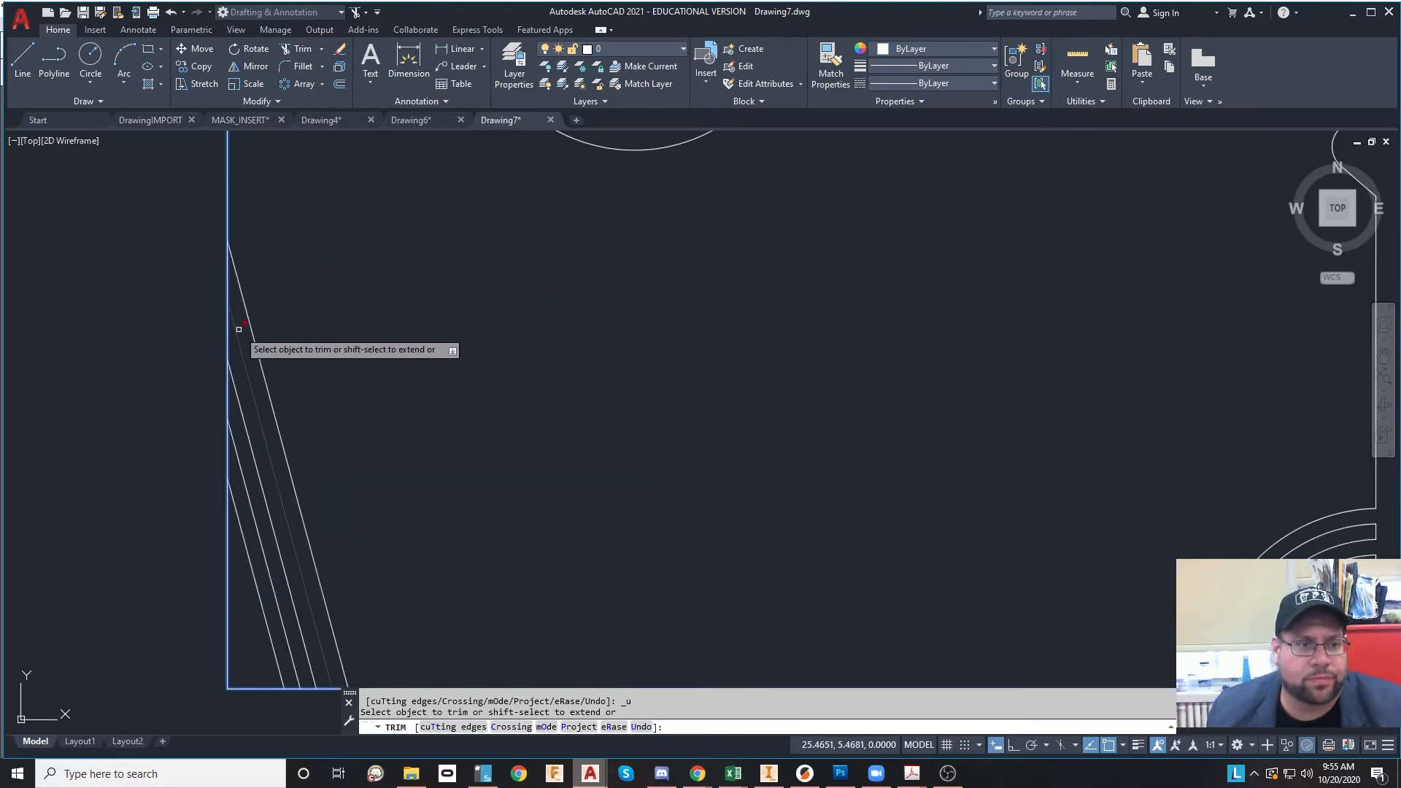
- Trim the left and bottom edges between the second and third and the fourth and fifth diagonals from the corner, and remove the corner itself
left_click(228, 282)
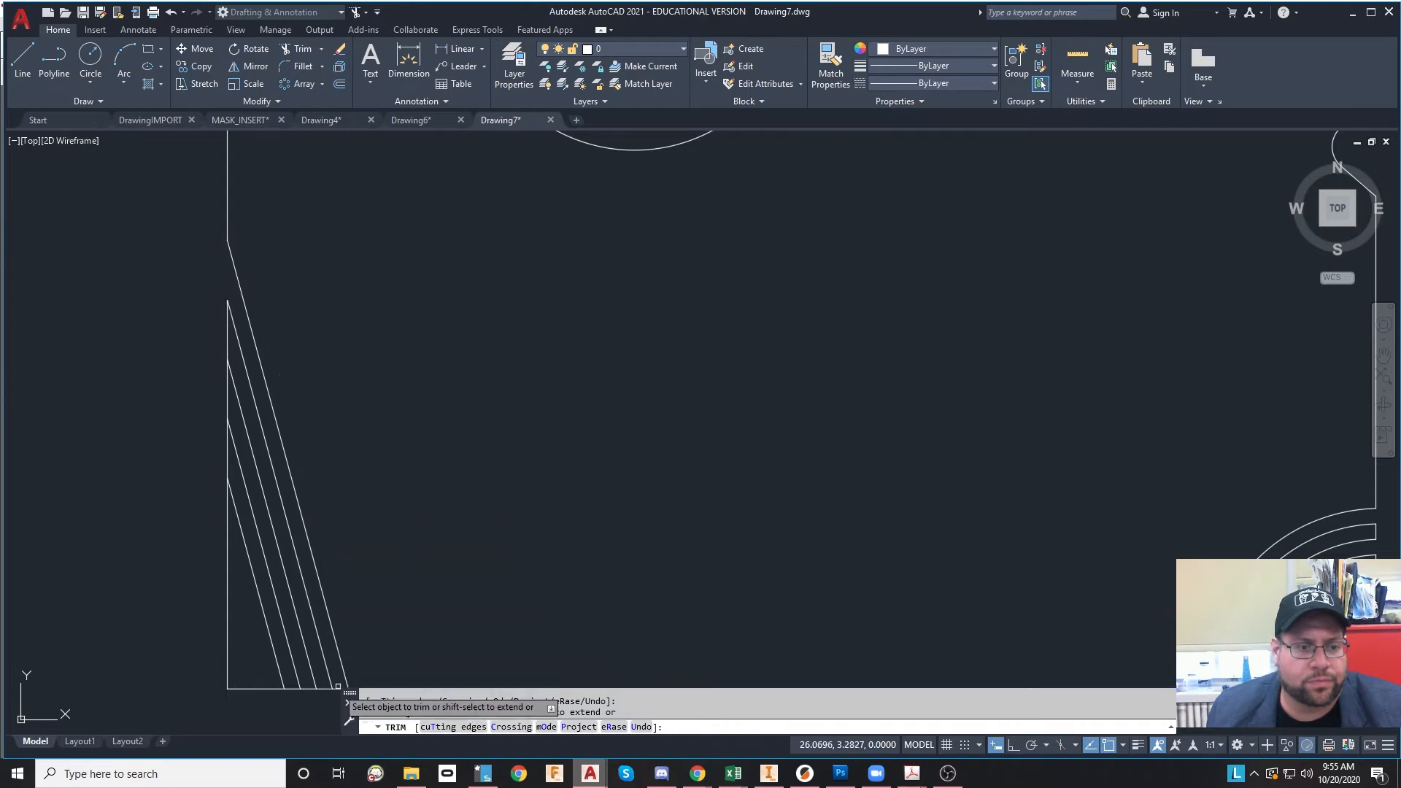
middle_click_drag(302, 619, 275, 597)
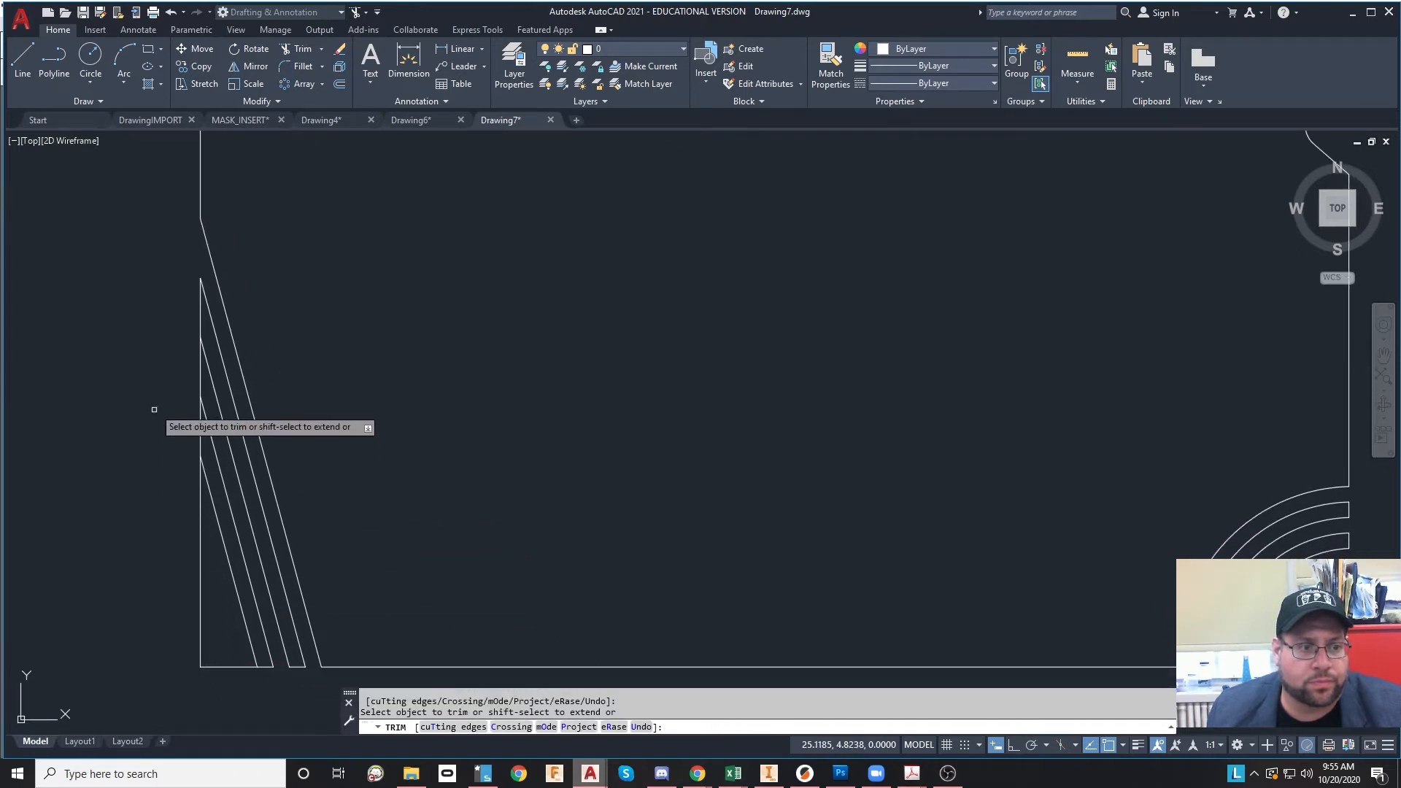
left_click(200, 376)
left_click(200, 504)
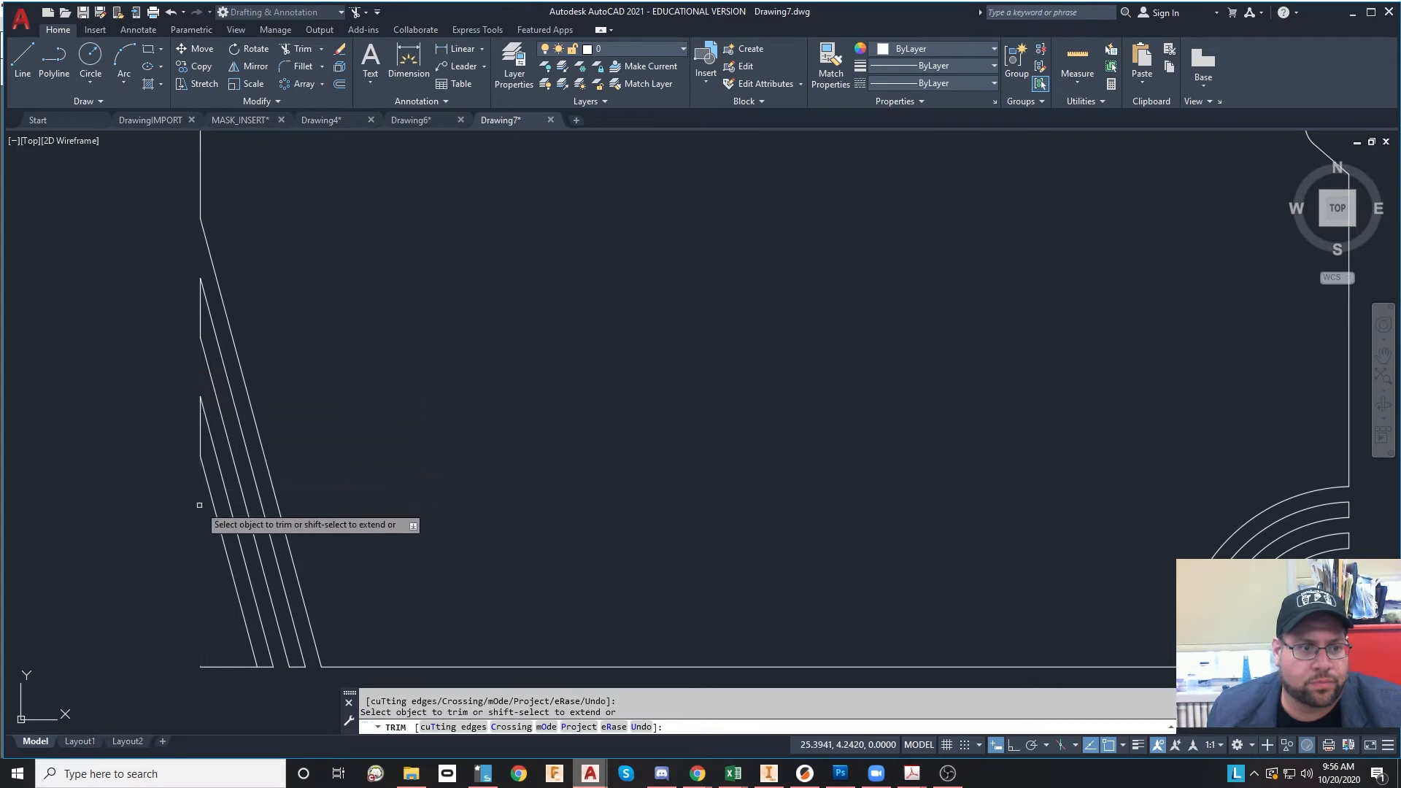
left_click(222, 667)
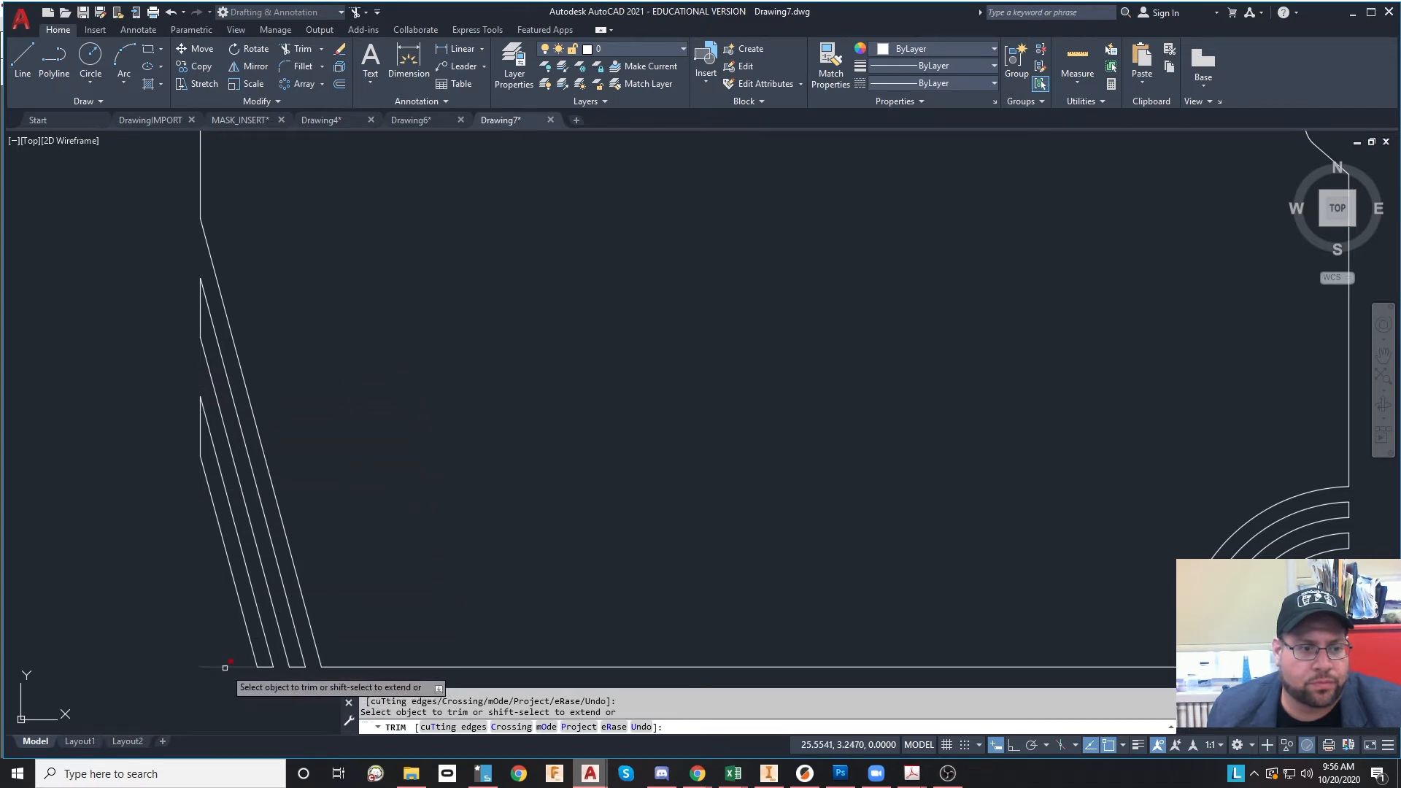
left_click(225, 667)
- Draw a small circle with a radius of about 0.08 in the open lower left corner, outside the diagonal lines
left_click(91, 79)
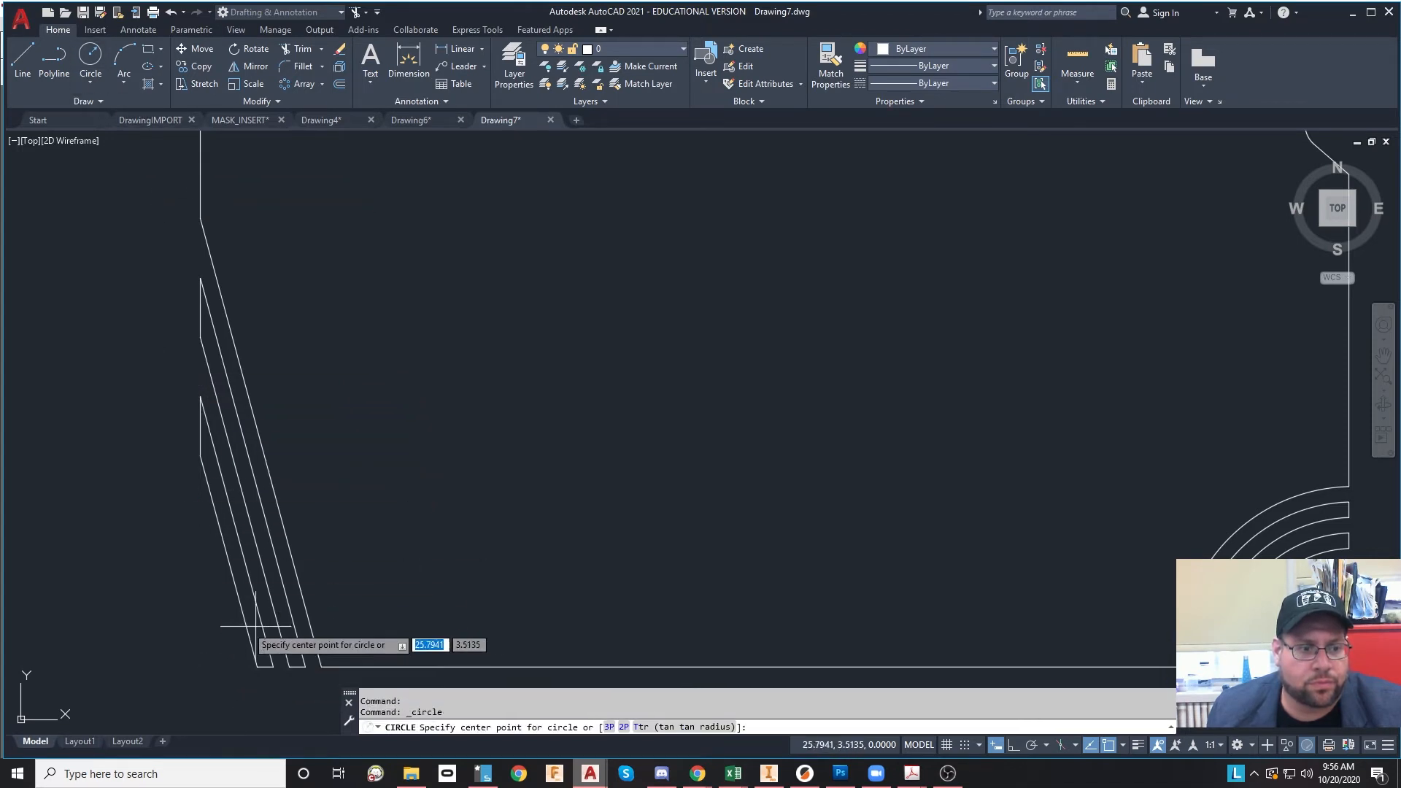
left_click(219, 633)
left_click(233, 633)
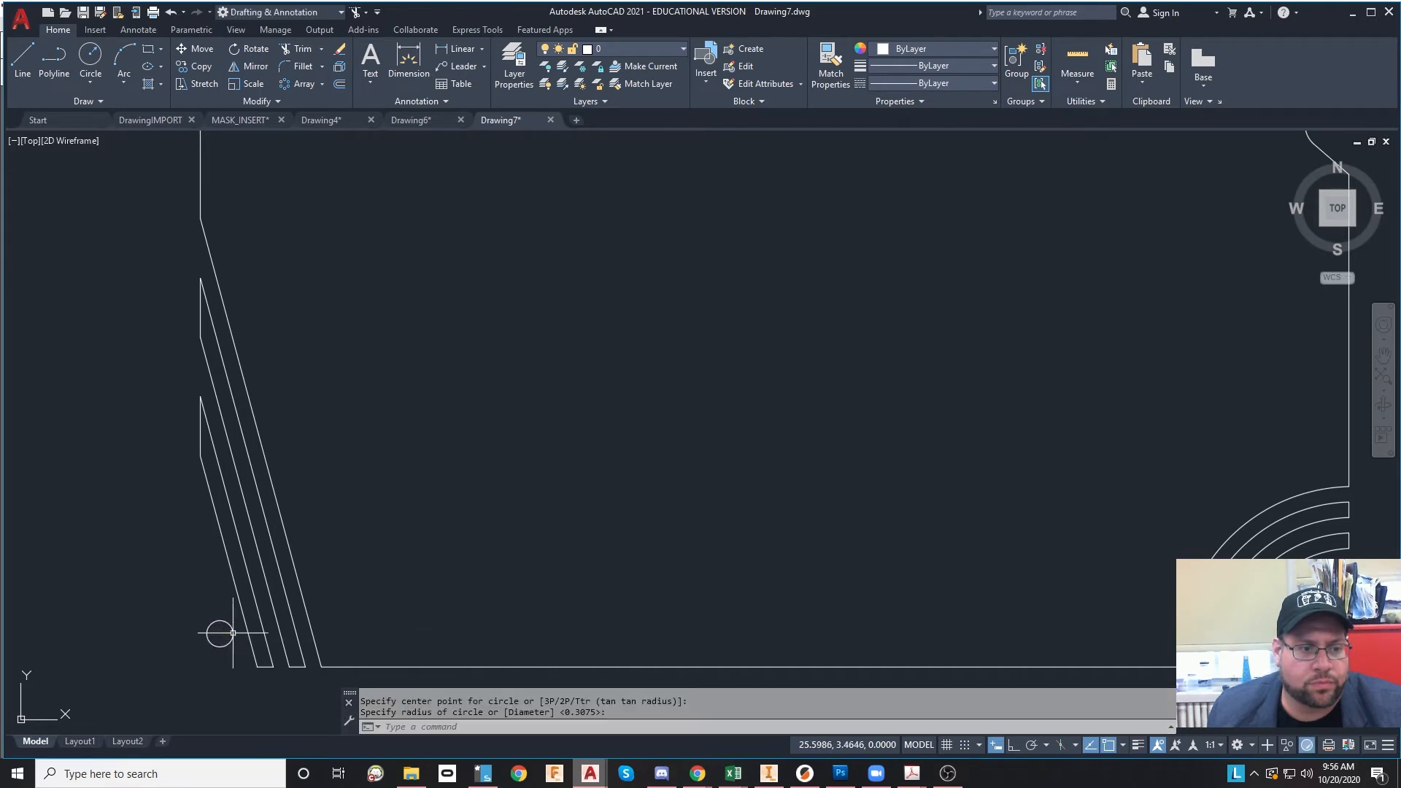
- Draw a medium circle inside the tile near its upper left, and a small one of about 0.13 radius just to its right
scroll(347, 589, "down", 3)
middle_click_drag(295, 495, 130, 410)
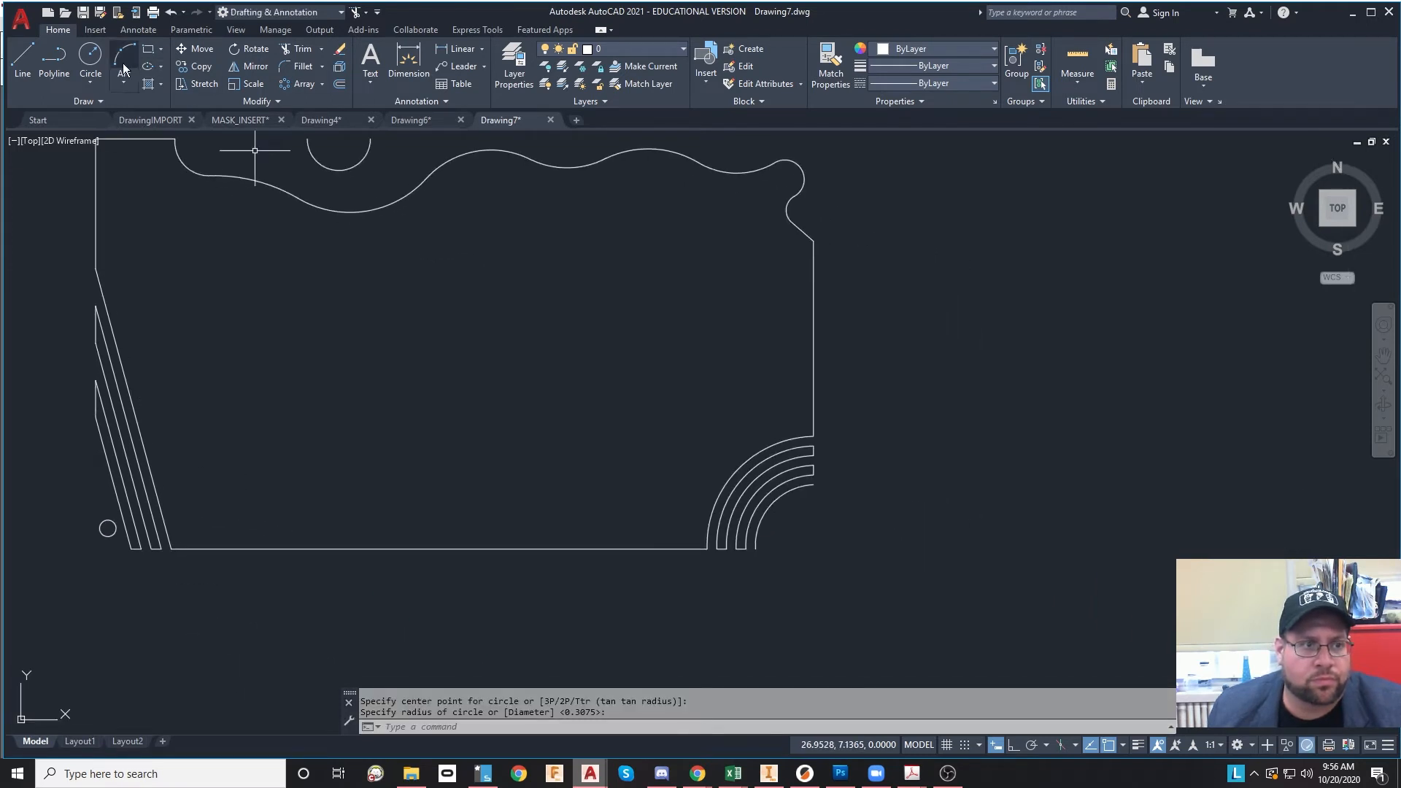
left_click(90, 62)
left_click(160, 265)
left_click(182, 287)
key("Return")
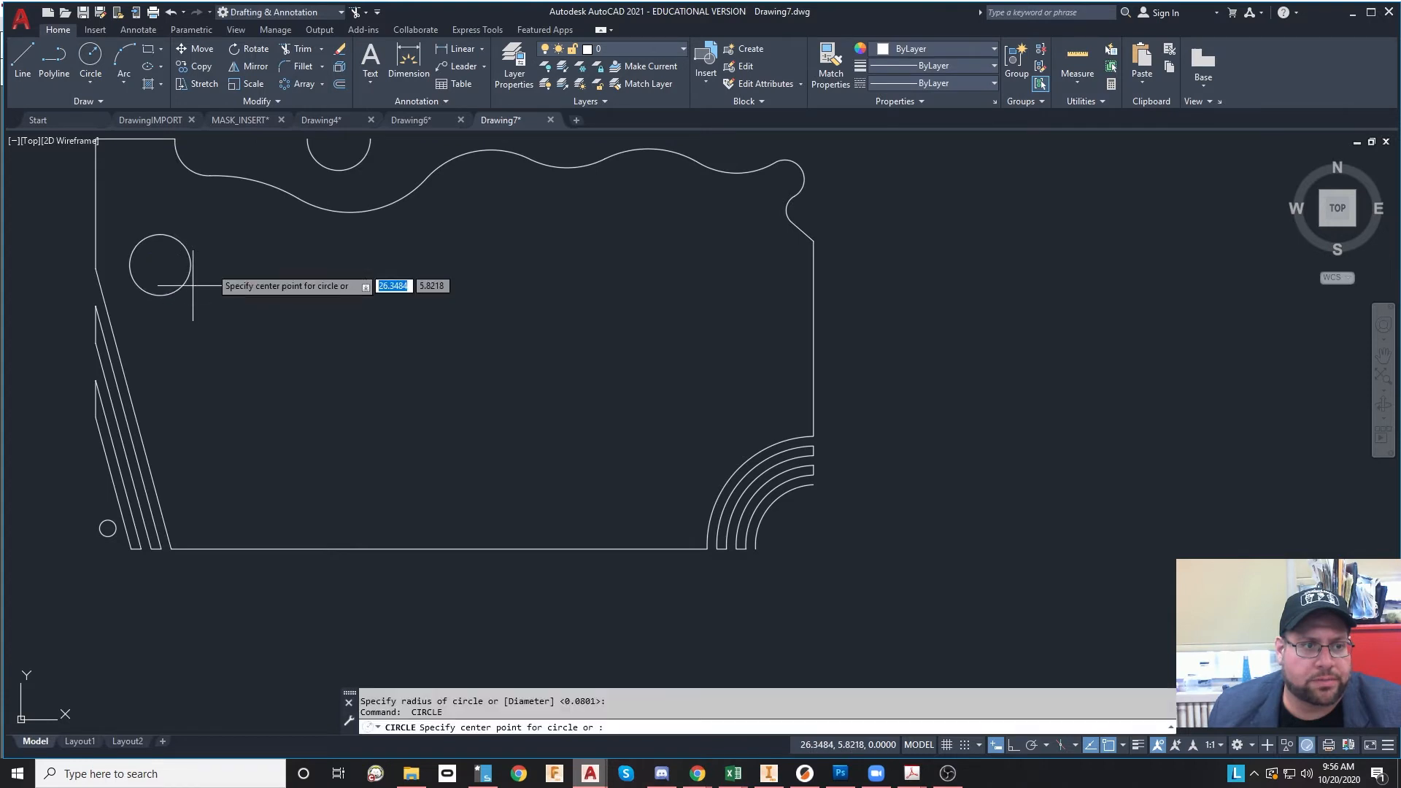
left_click(210, 266)
left_click(223, 266)
- Draw a circle of about 0.32 radius beside the diagonal lines and a large one of about 0.81 radius to its upper right
key("Return")
left_click(175, 378)
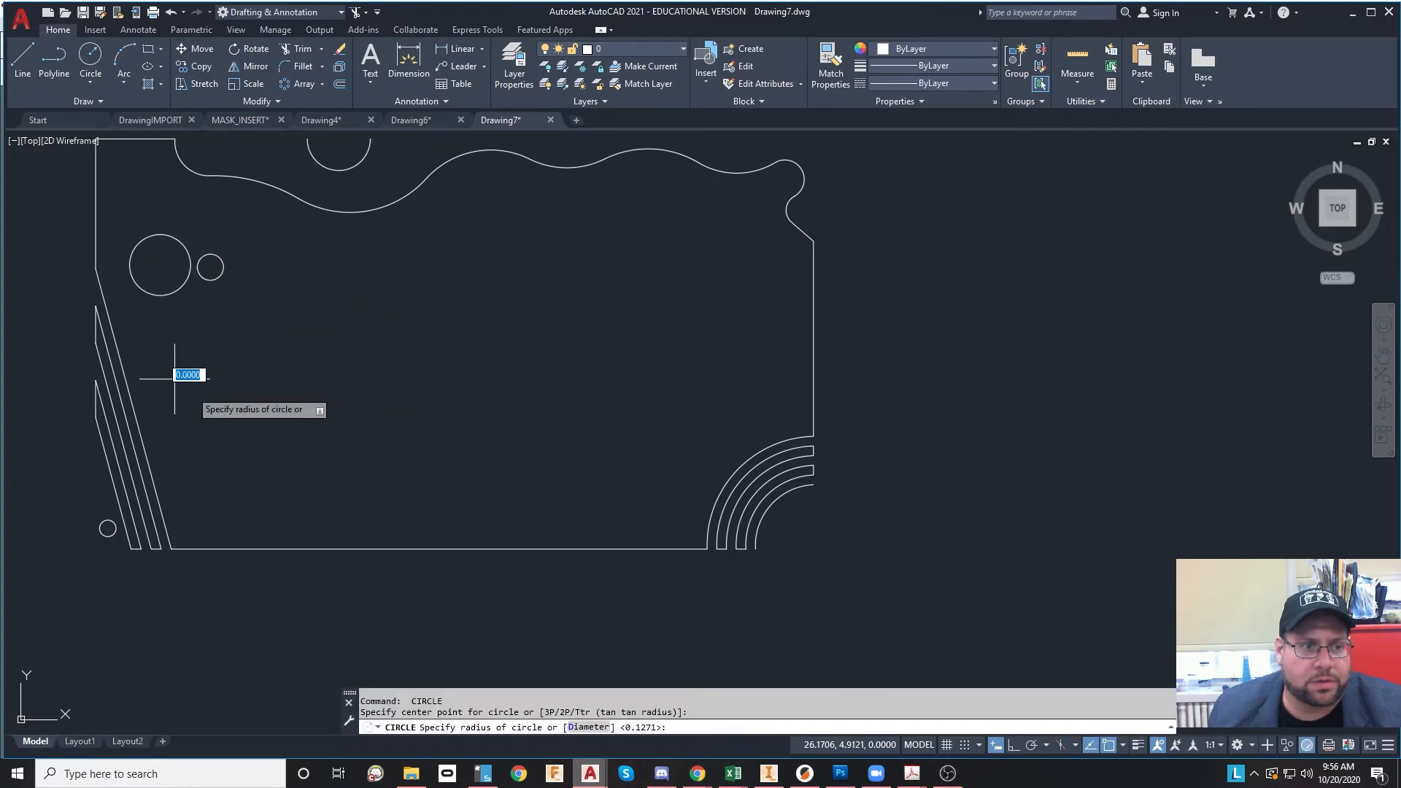
left_click(205, 397)
key("Return")
left_click(295, 339)
left_click(341, 409)
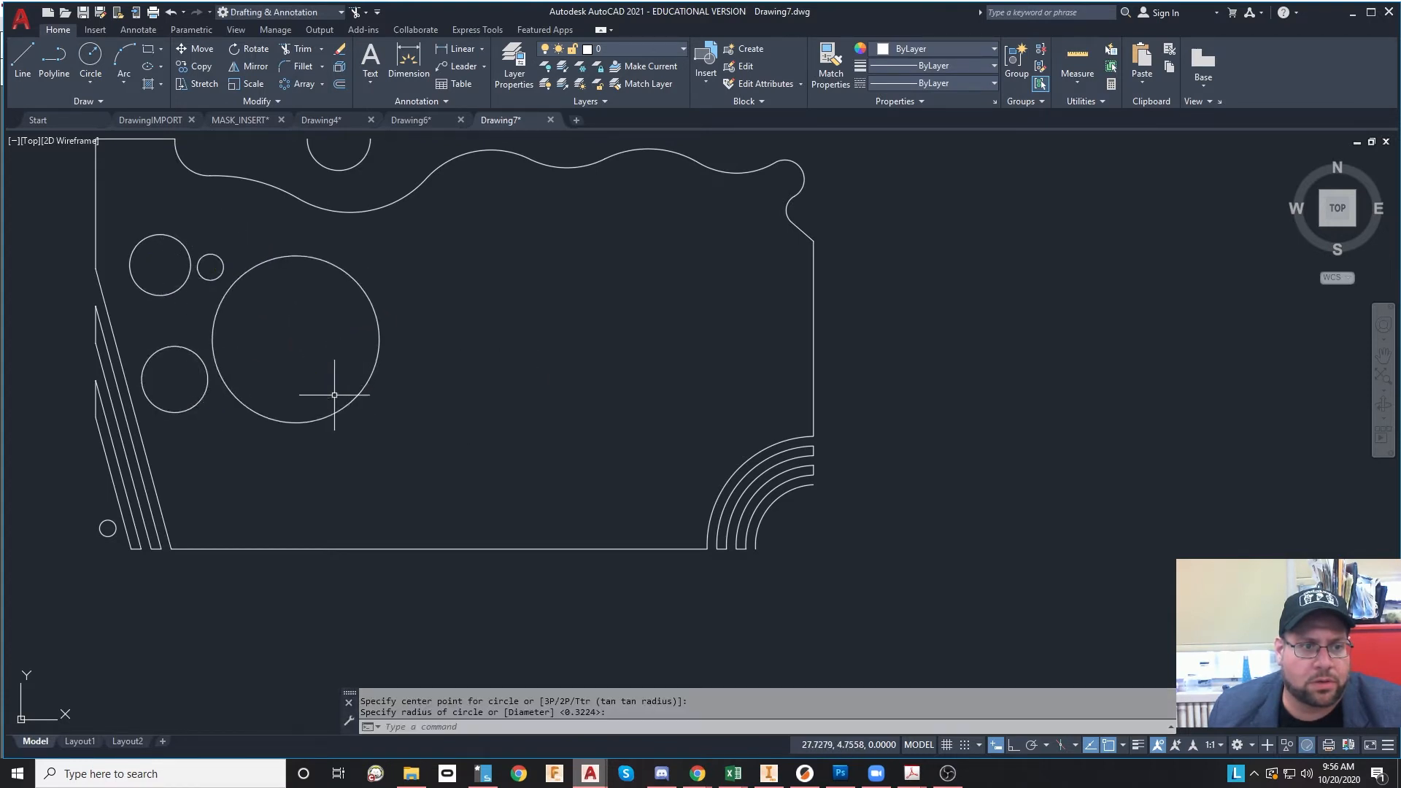
- Draw a medium circle to the upper right of the large circle, and one of about 0.23 radius below it near the bottom edge
key("Return")
left_click(409, 260)
left_click(426, 292)
key("Return")
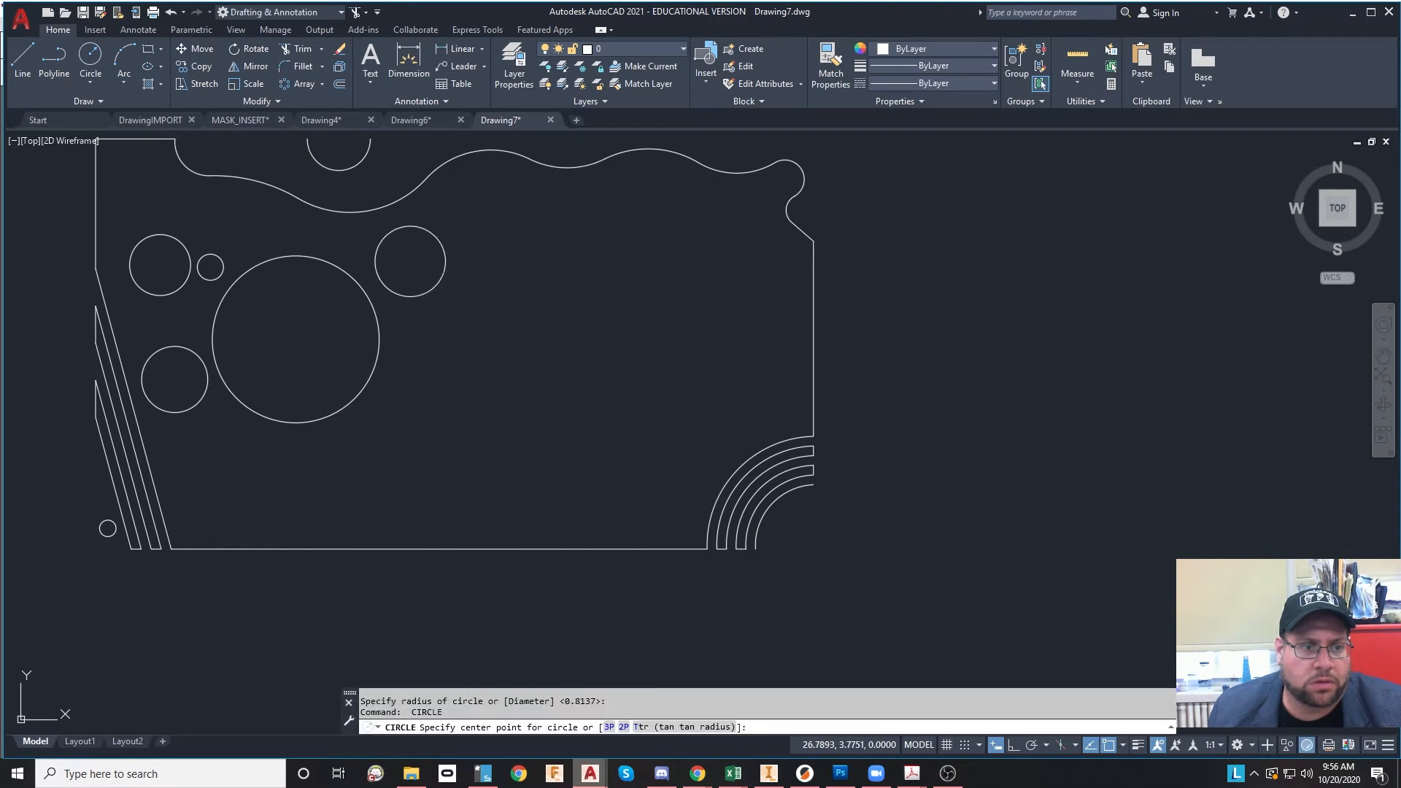
left_click(235, 497)
left_click(246, 476)
- Draw a circle of about 0.44 radius below and slightly right of the large circle, above the bottom edge
key("Return")
left_click(372, 473)
left_click(417, 475)
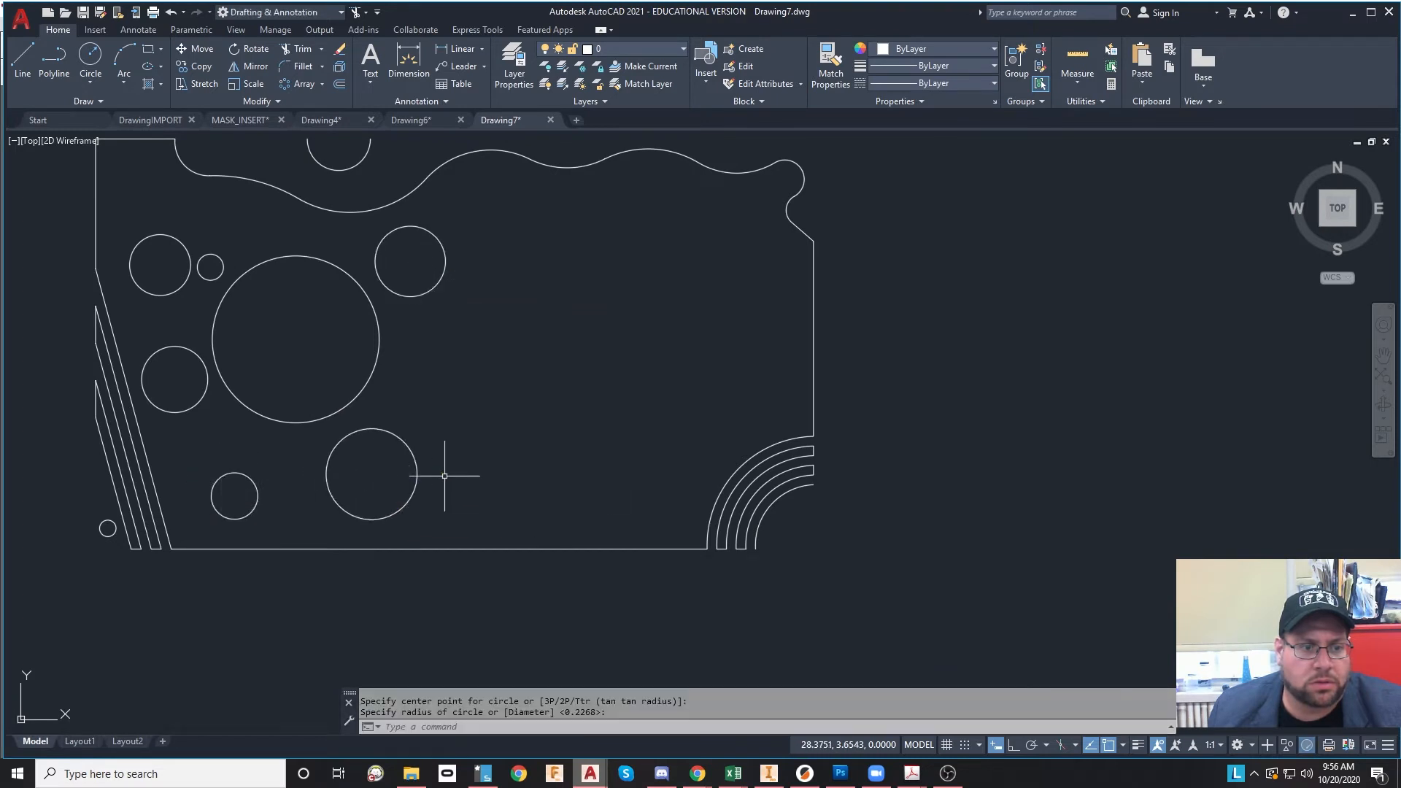
key("Return")
left_click(481, 349)
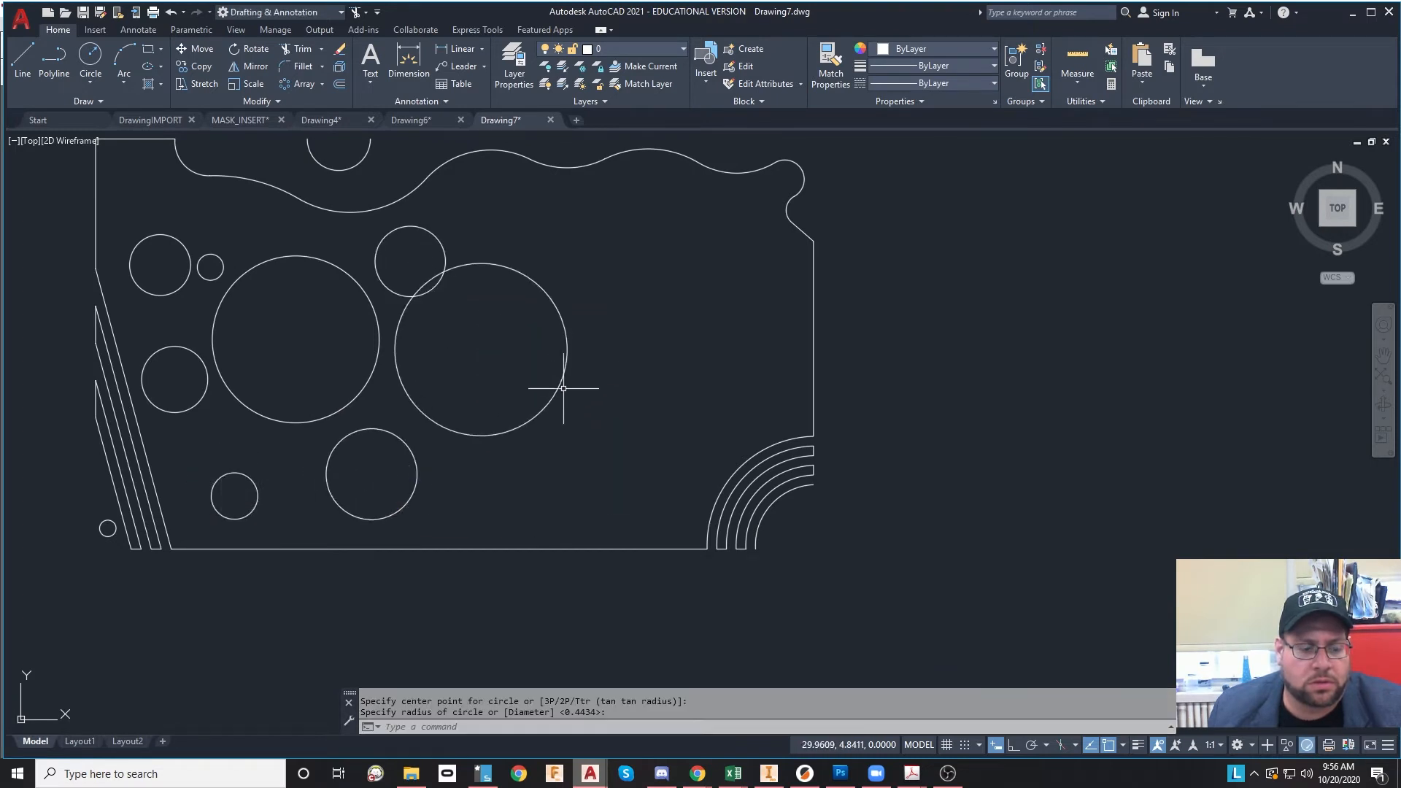
key("ctrl+z")
scroll(543, 318, "down", 2)
key("Escape")
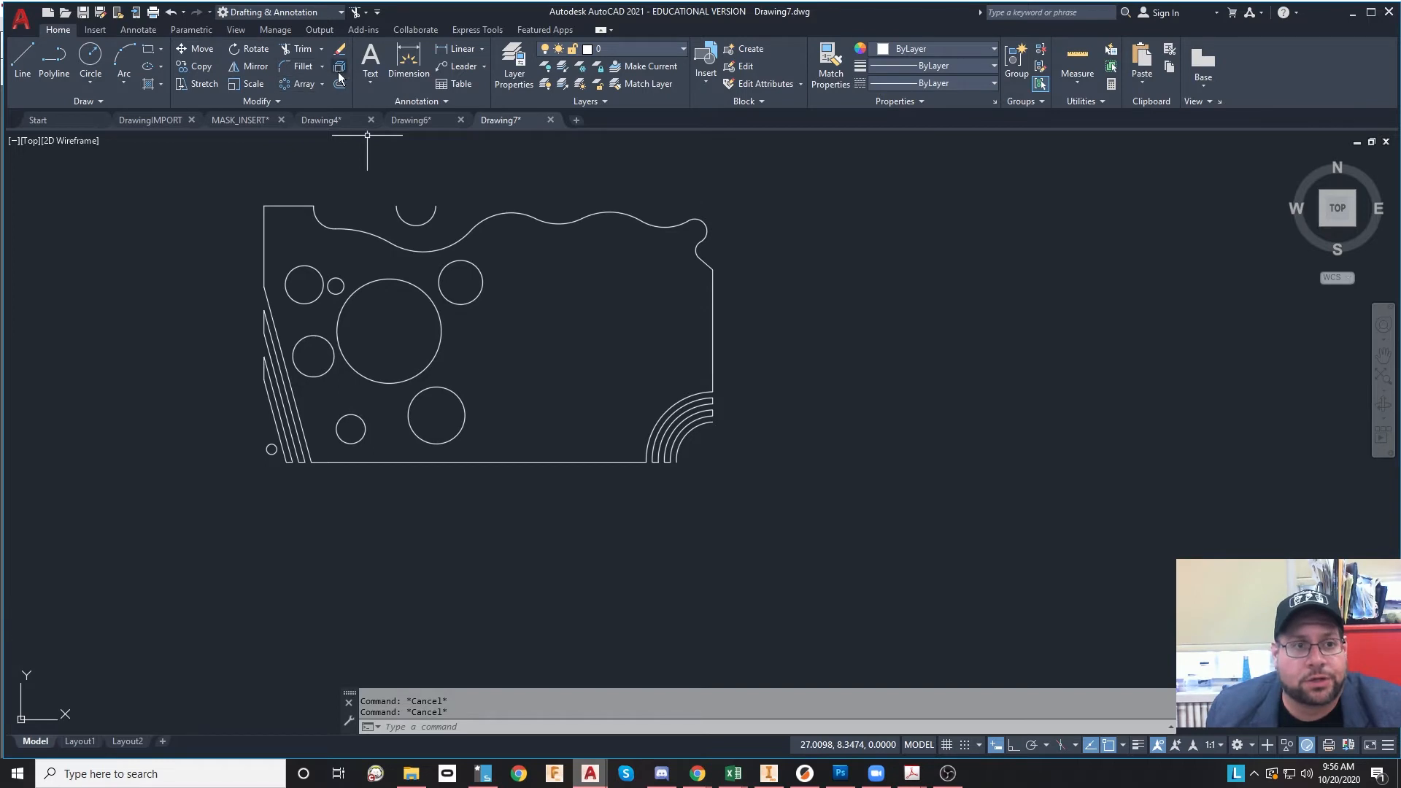
- Mirror the entire decorated tile across its vertical right edge, keeping the source objects
left_click(260, 68)
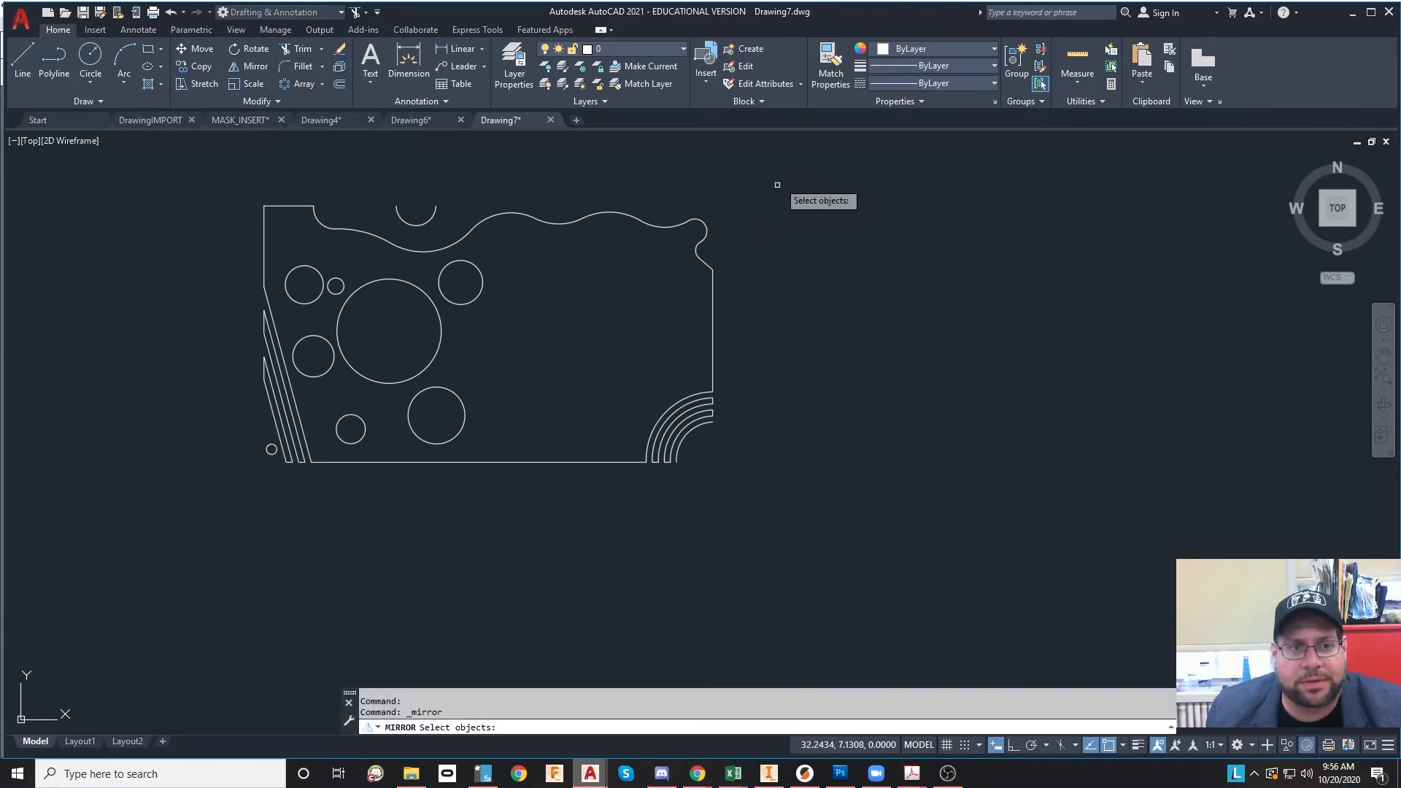
left_click(802, 164)
left_click(203, 548)
key("Return")
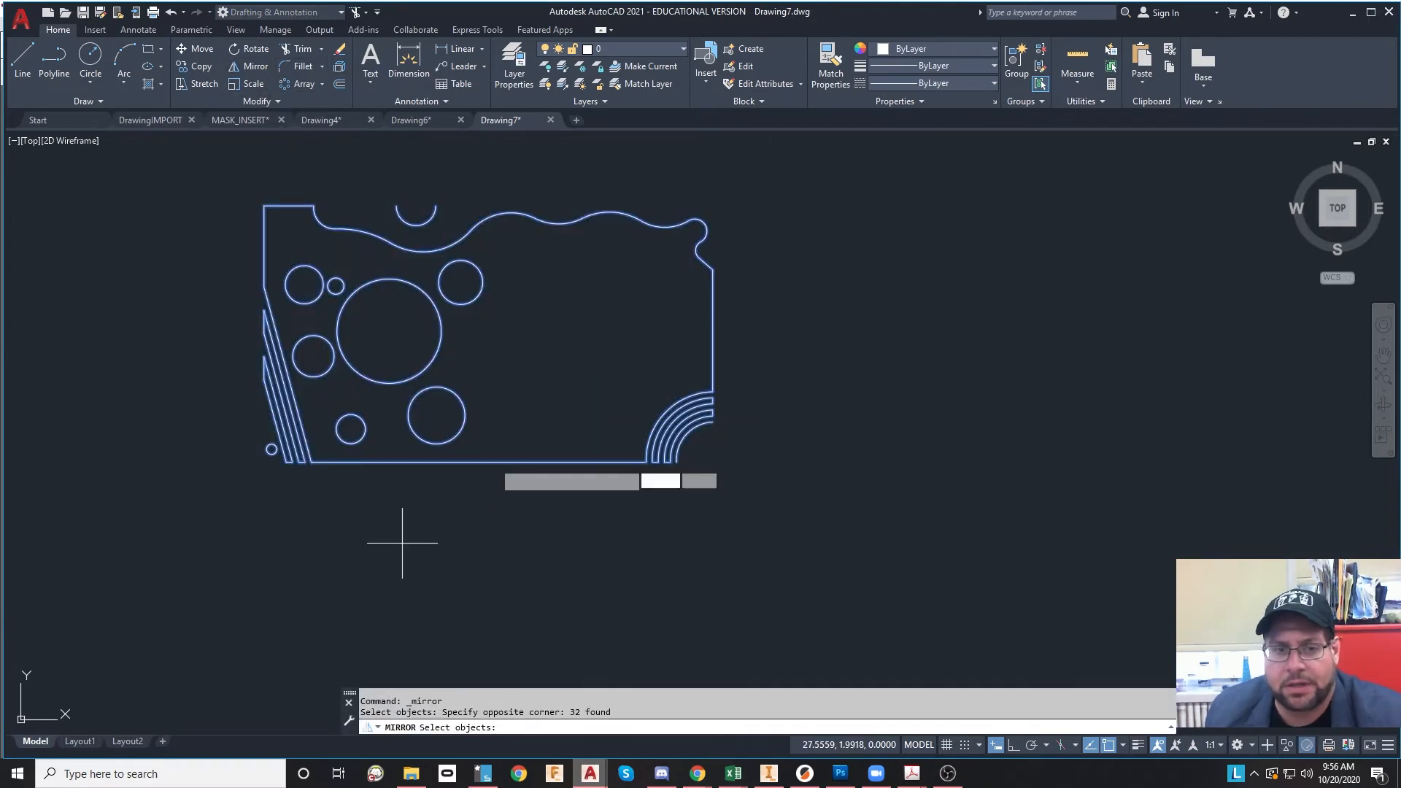
left_click(714, 290)
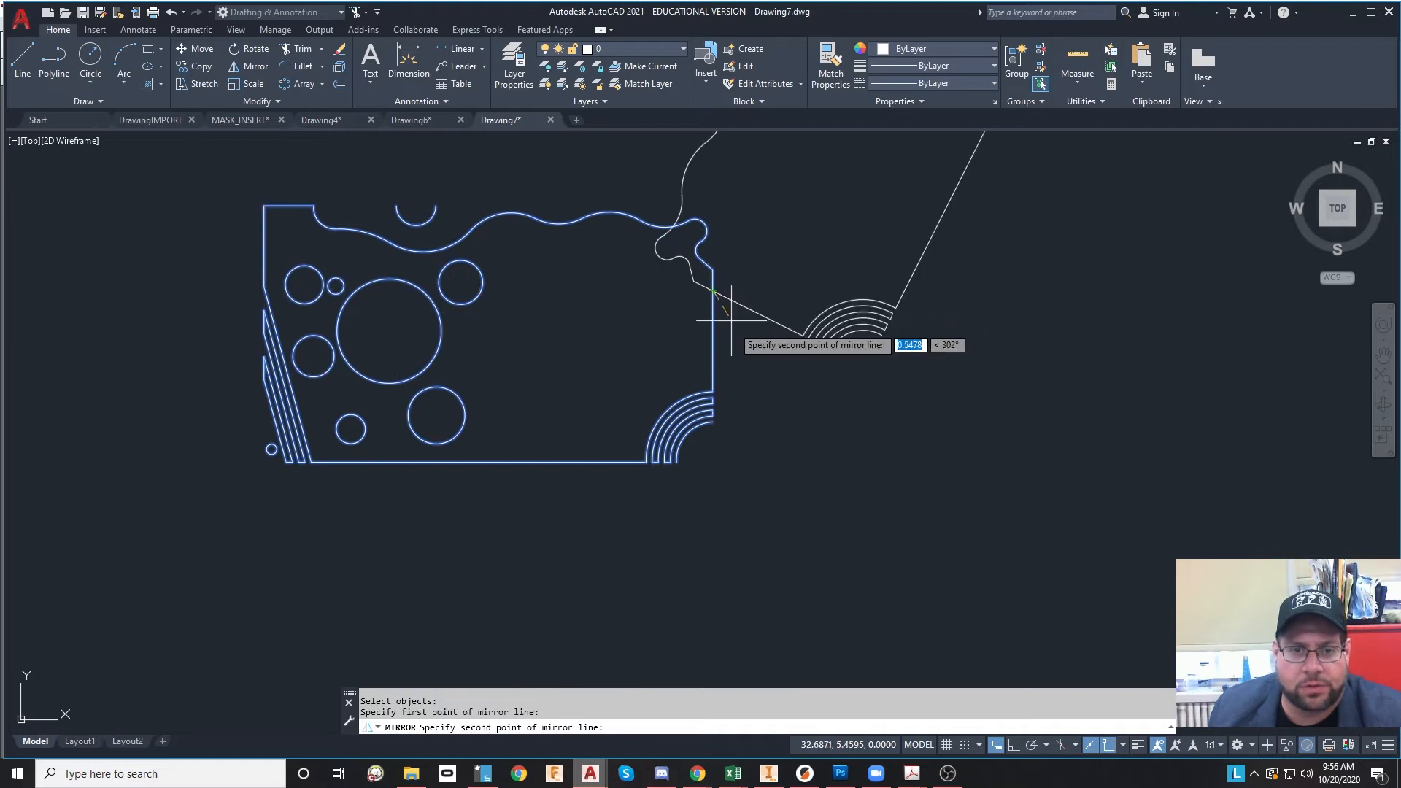
left_click(713, 359)
left_click(762, 414)
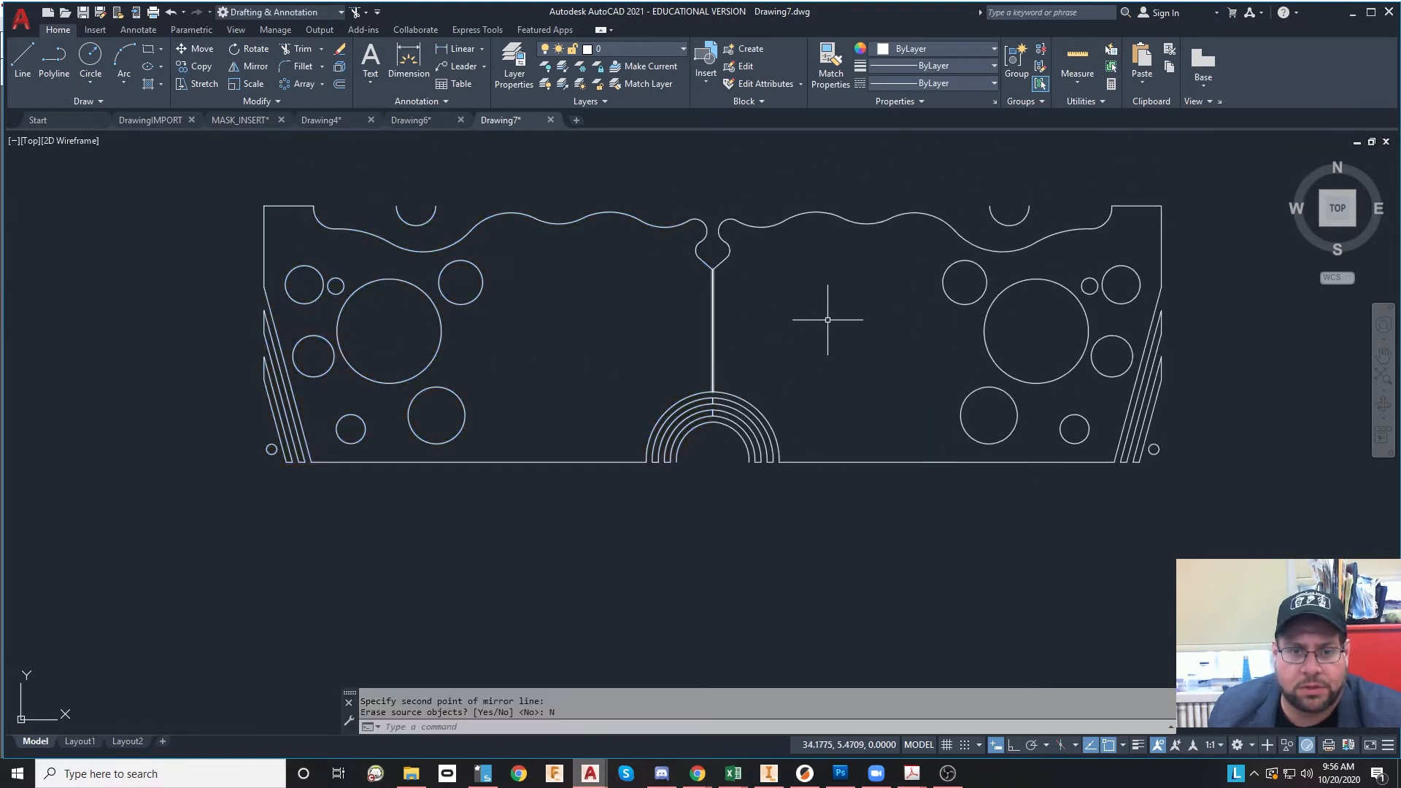
- Mirror both tiles downward across their shared bottom edge, keeping the source objects
scroll(1003, 453, "down", 2)
left_click(1152, 521)
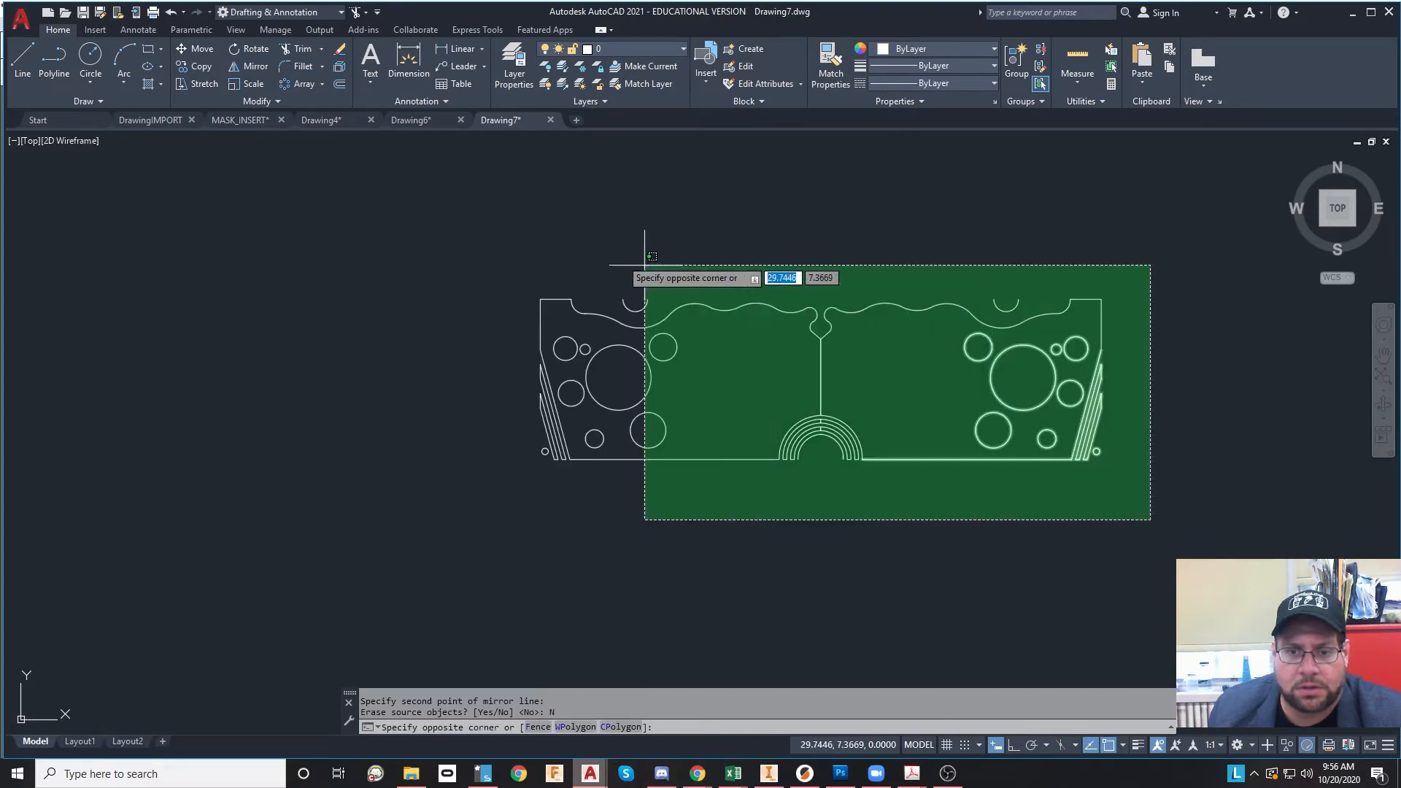
left_click(360, 191)
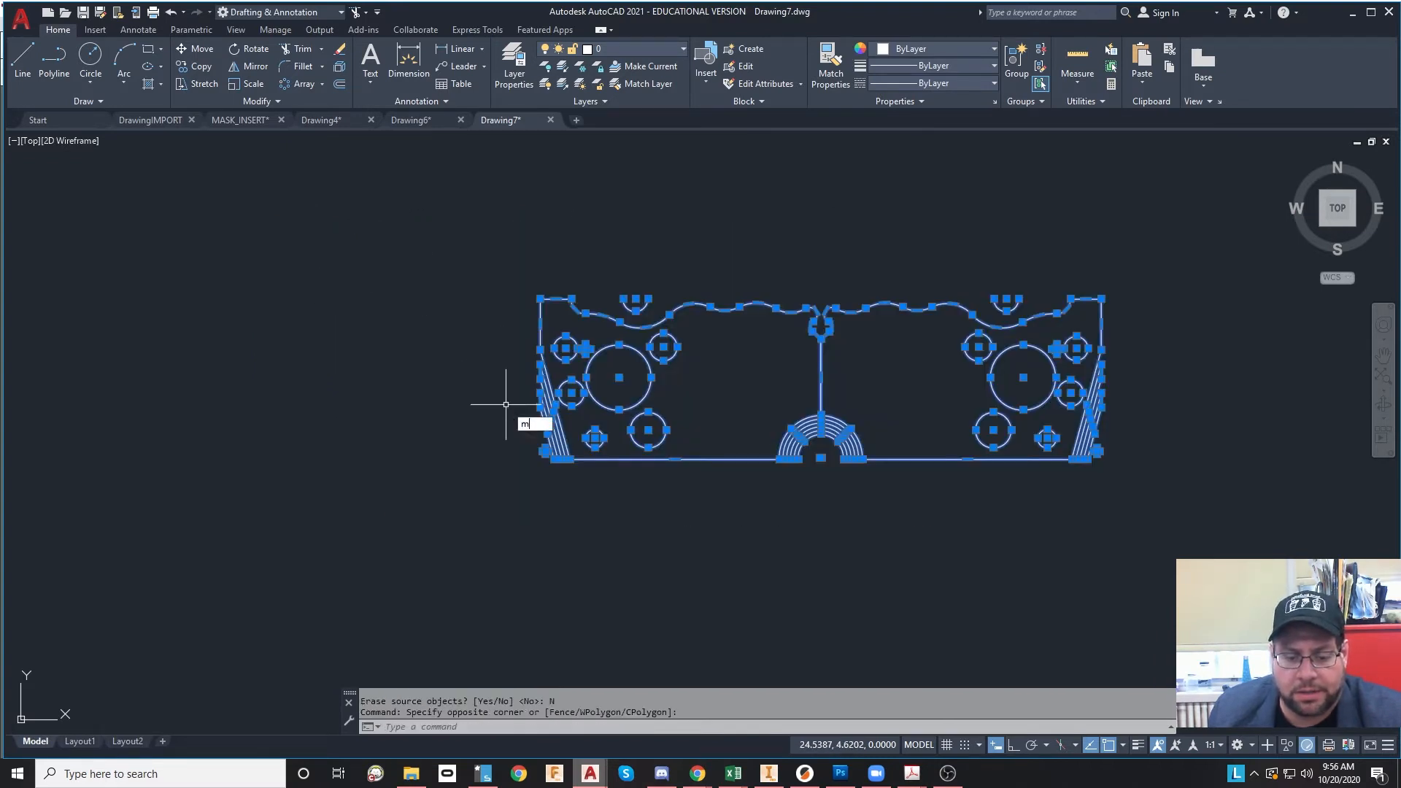
key("Return")
left_click(774, 456)
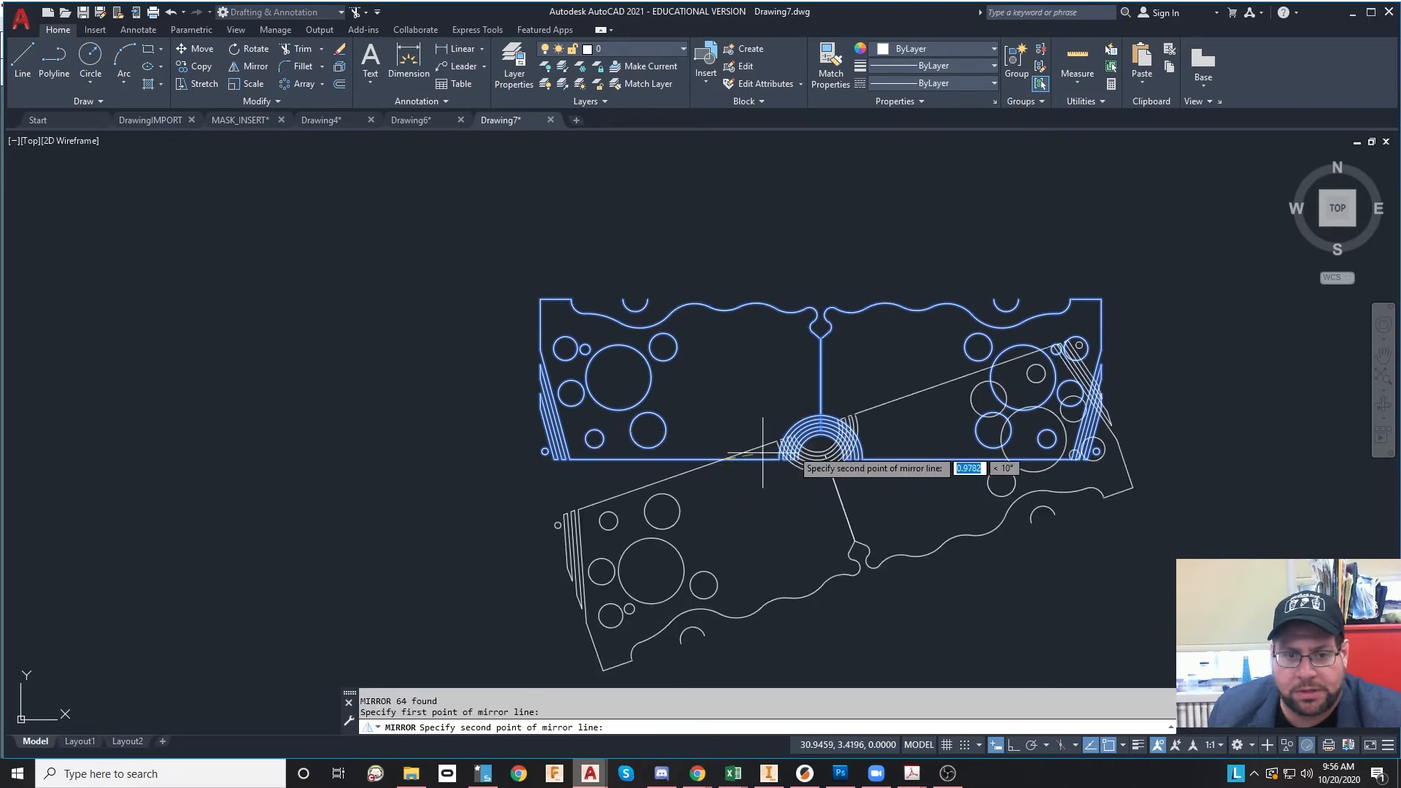
left_click(937, 460)
key("Return")
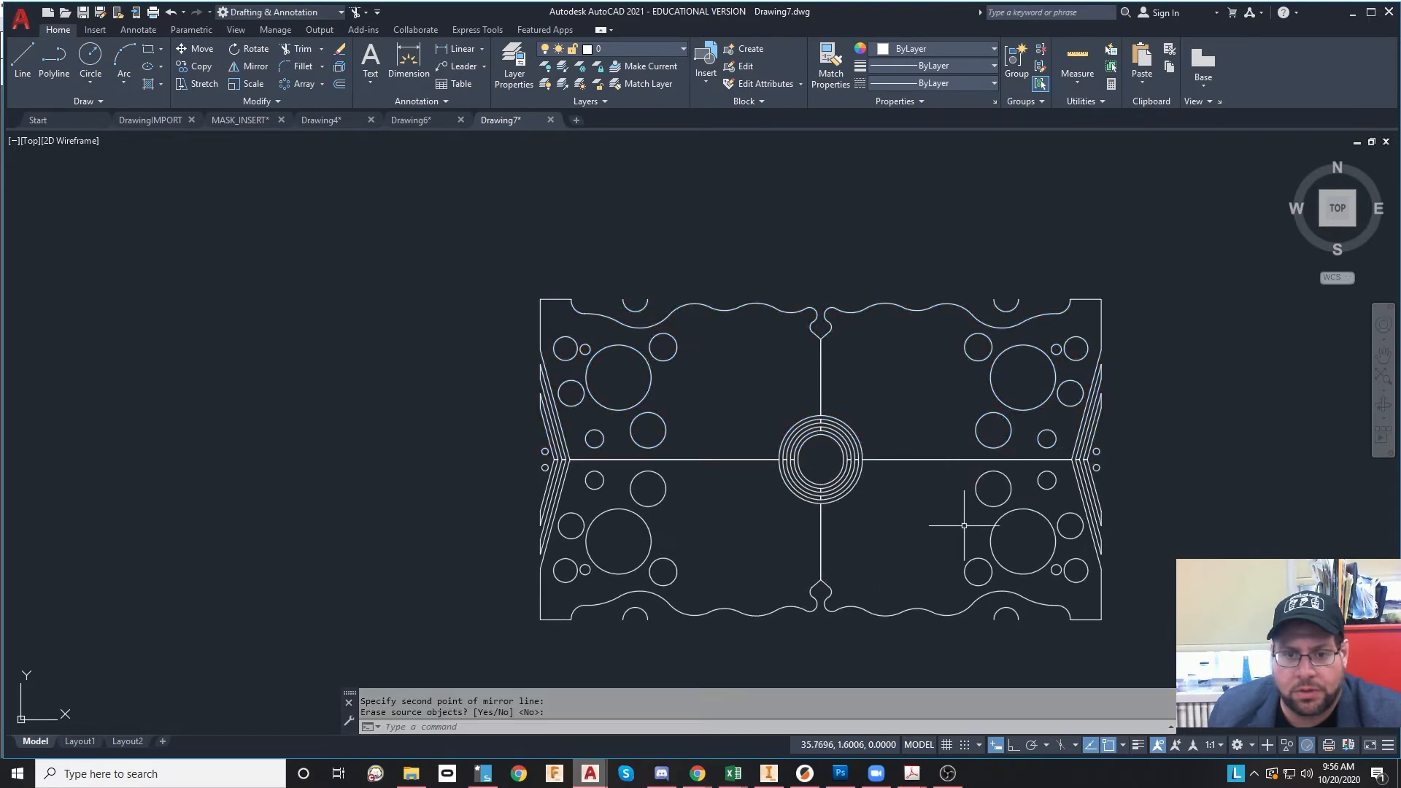
- Mirror the block of four tiles across its vertical right edge, keeping the source objects
scroll(921, 476, "down", 2)
middle_click_drag(910, 470, 651, 404)
left_click(377, 229)
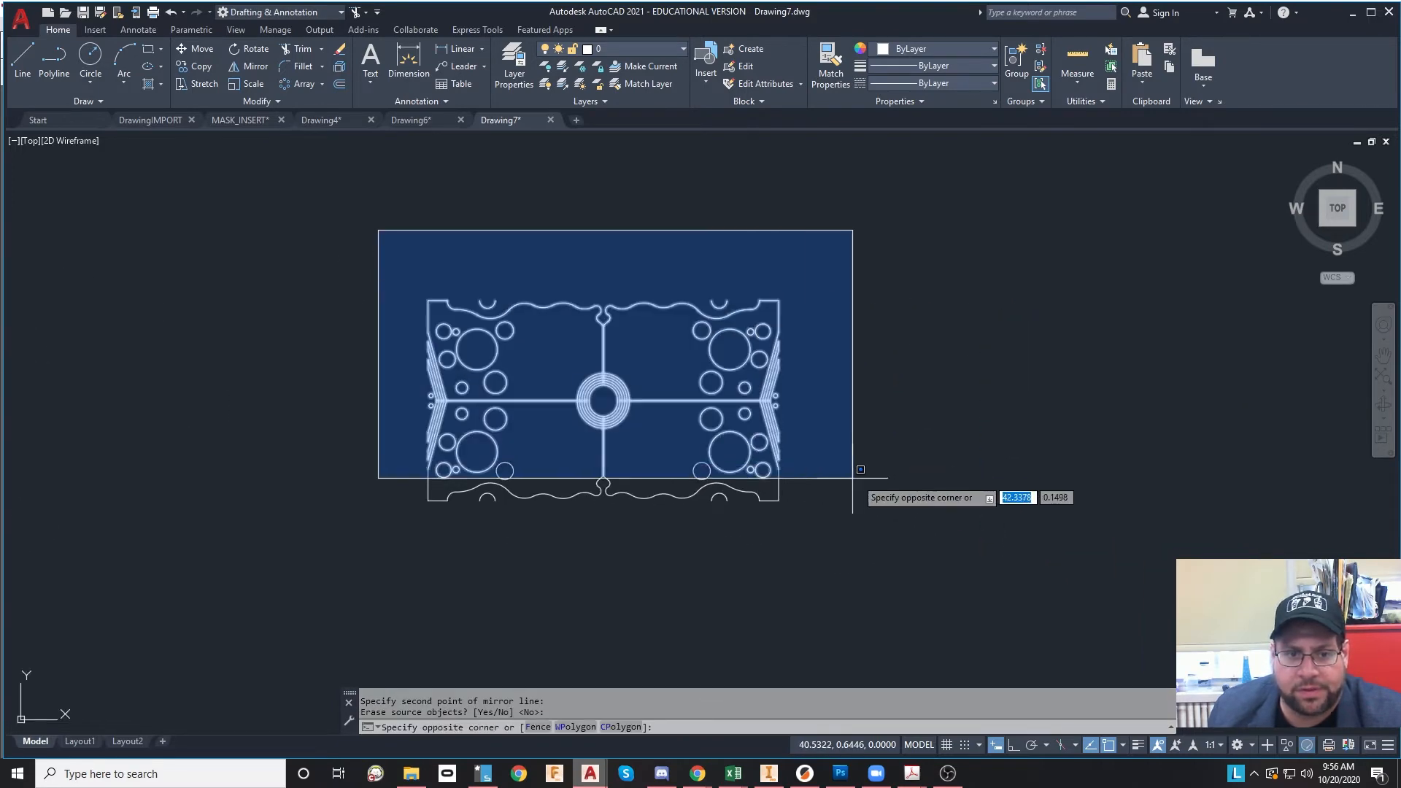
left_click(883, 588)
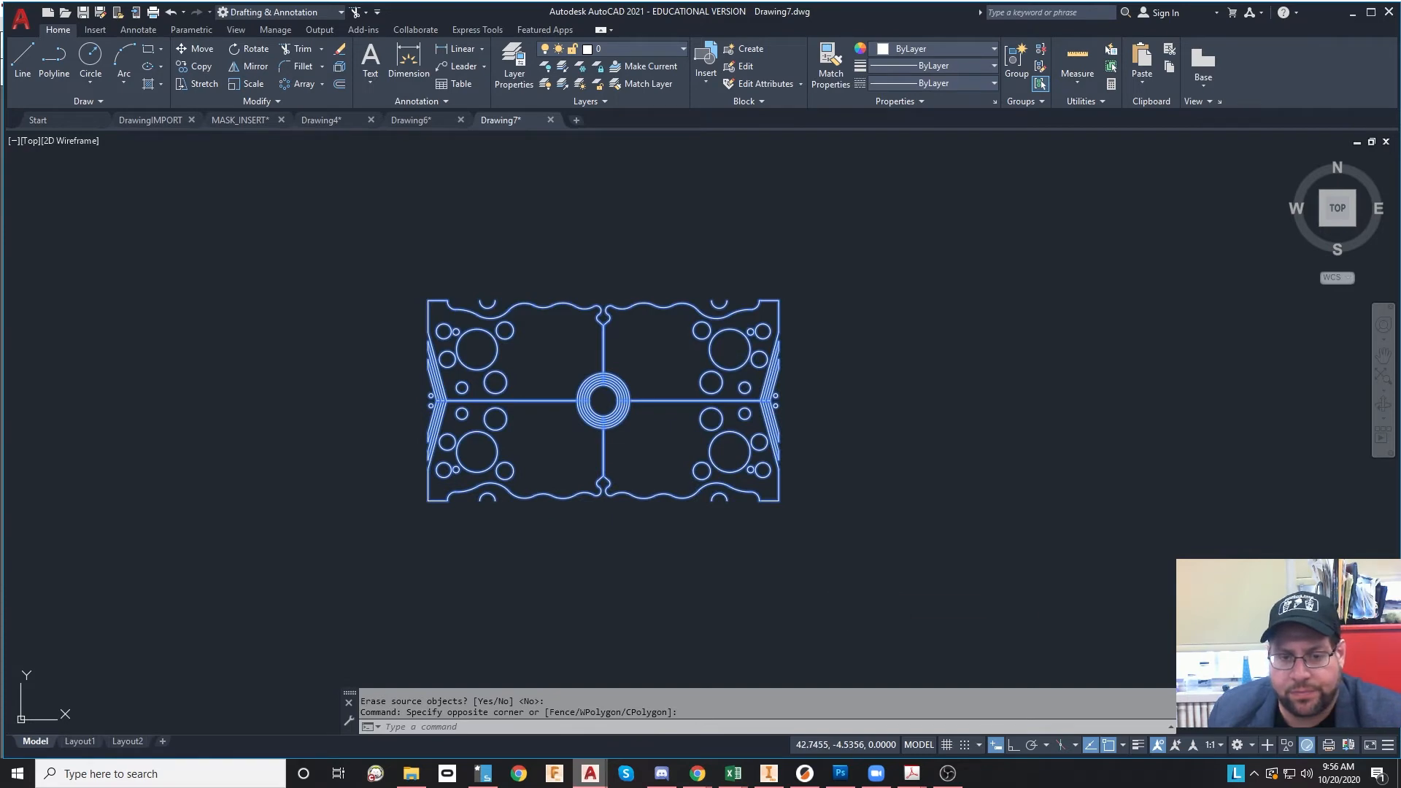
type("mi")
key("Return")
scroll(722, 362, "up", 2)
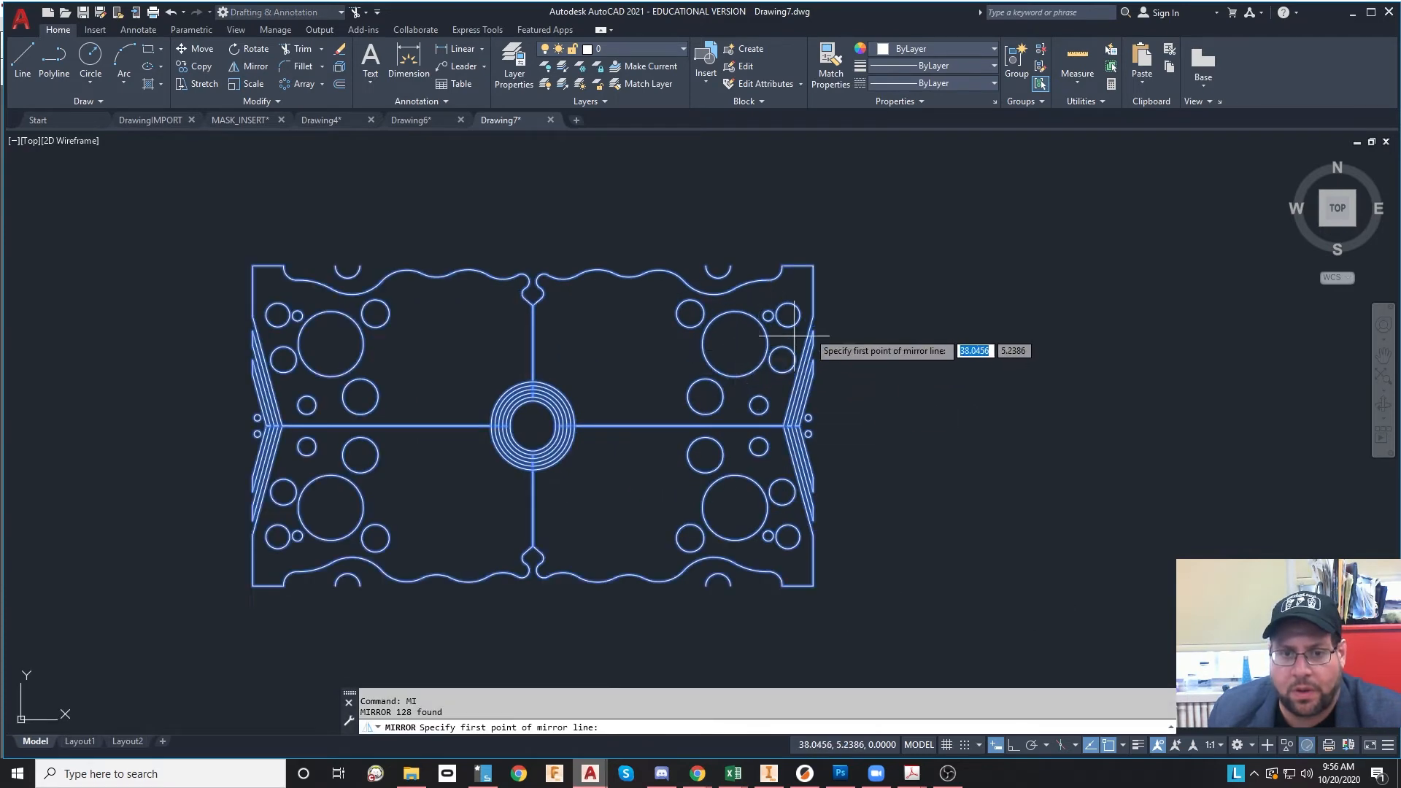
left_click(812, 287)
left_click(816, 580)
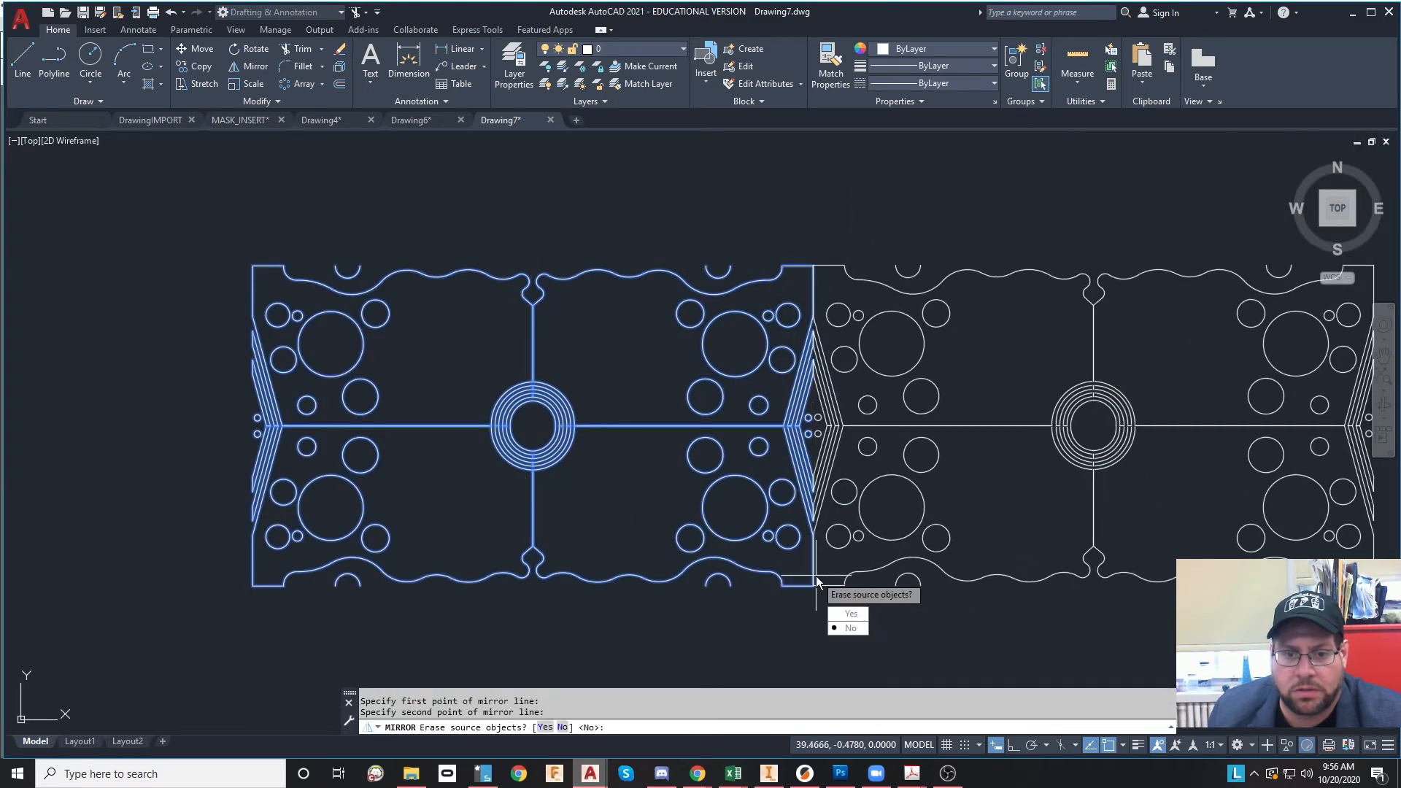
key("Return")
- Mirror the row of eight tiles downward across its bottom edge, keeping the source objects, for a total of 16 tiles
scroll(734, 366, "down", 4)
left_click(526, 302)
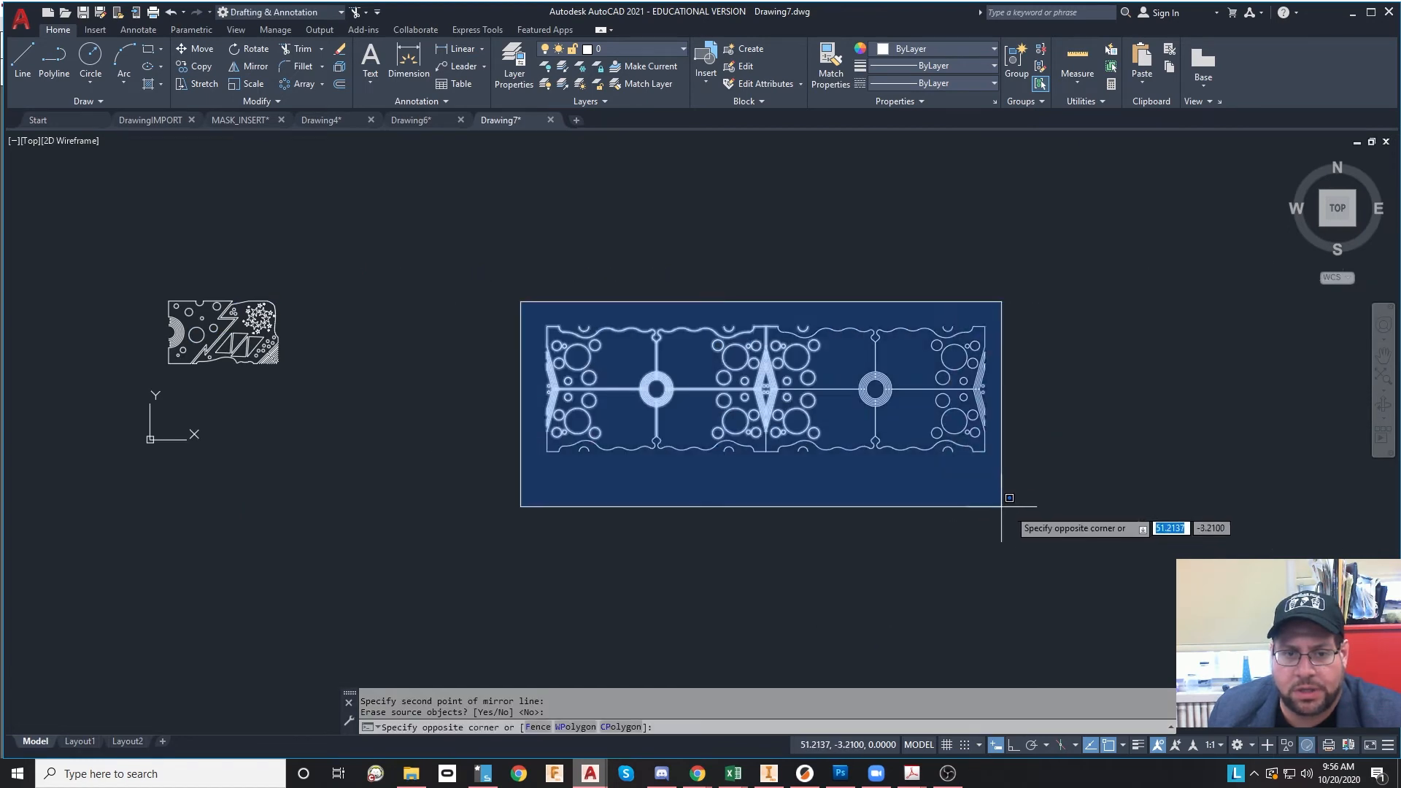
left_click(1021, 517)
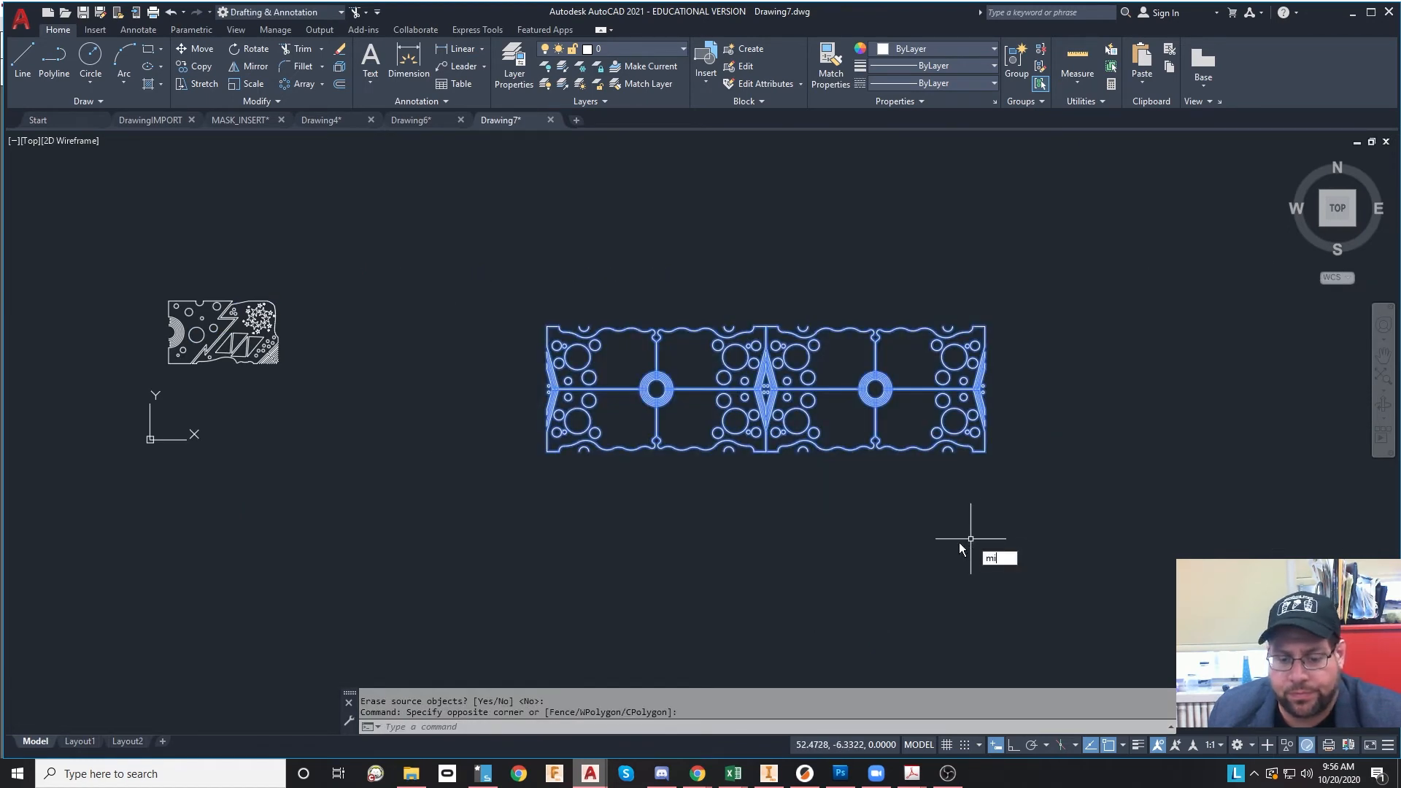
key("Return")
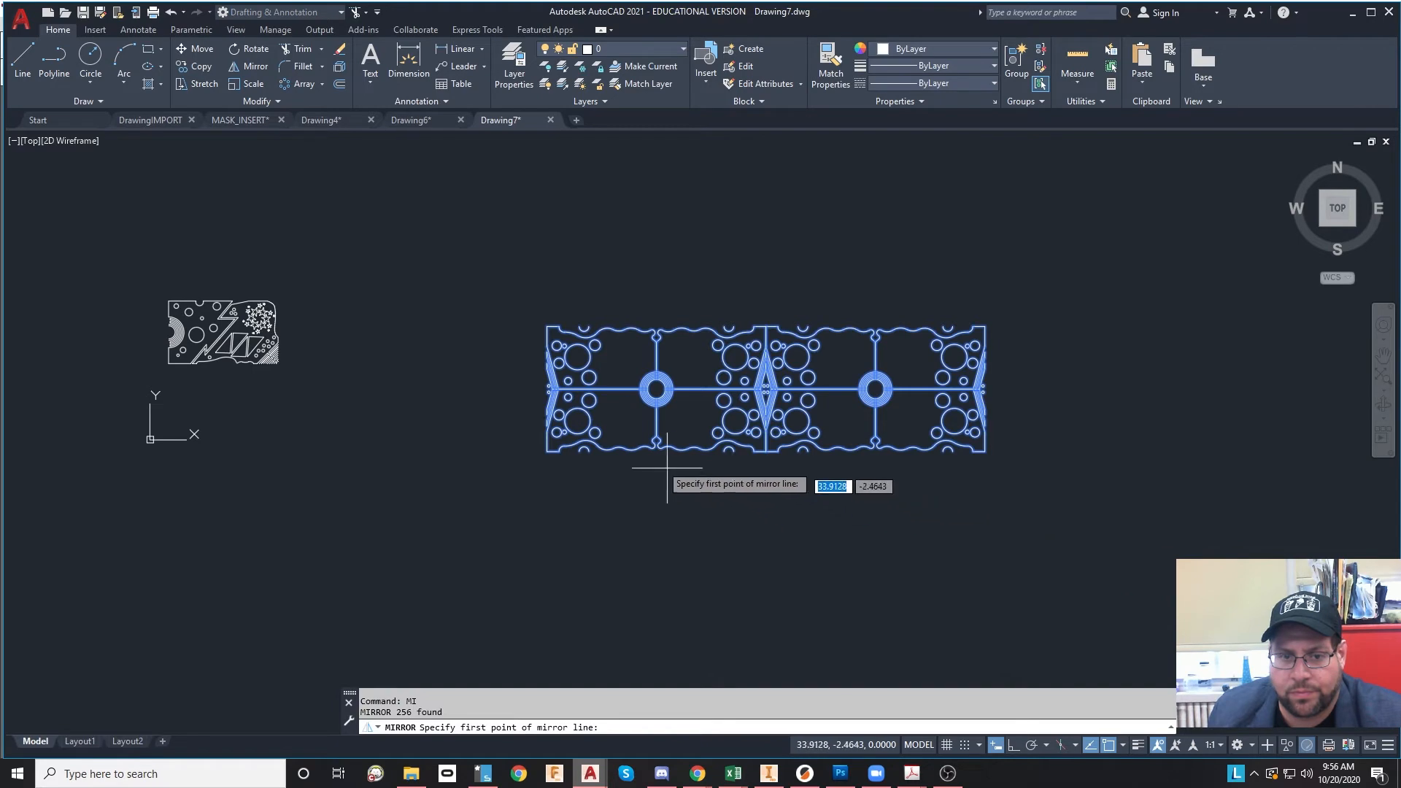
scroll(626, 438, "up", 6)
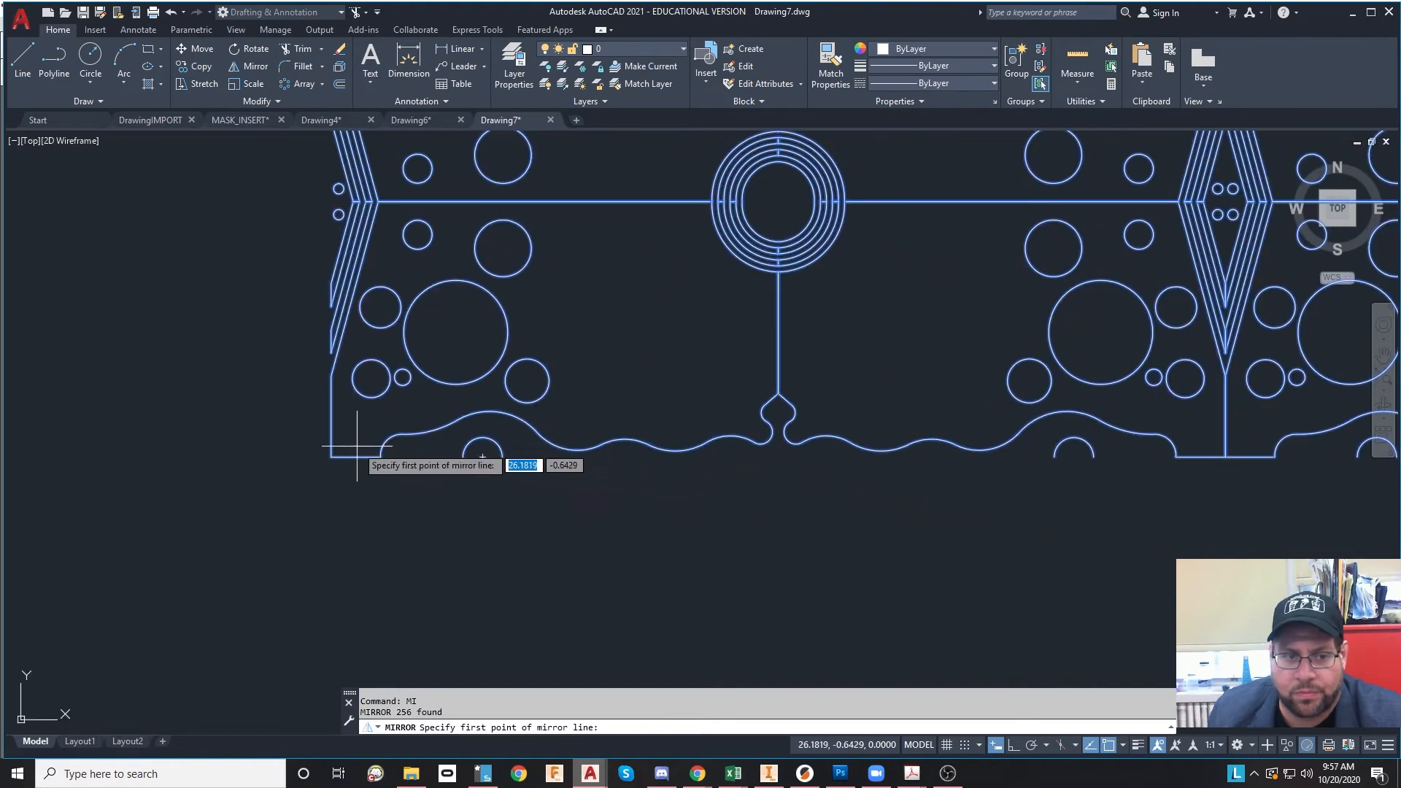
left_click(331, 458)
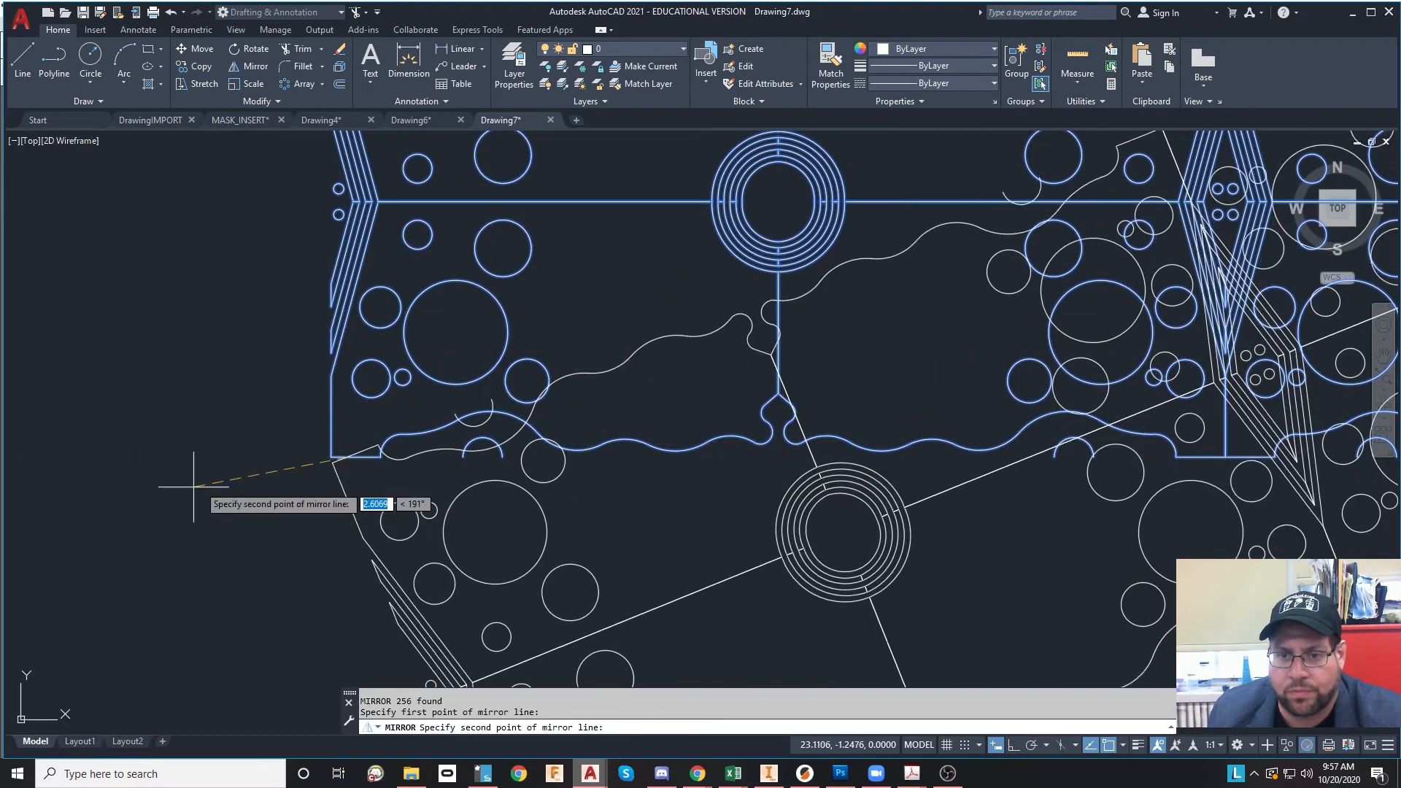
mouse_move(1075, 454)
middle_mouse_down()
mouse_move(925, 486)
mouse_move(284, 499)
middle_mouse_up()
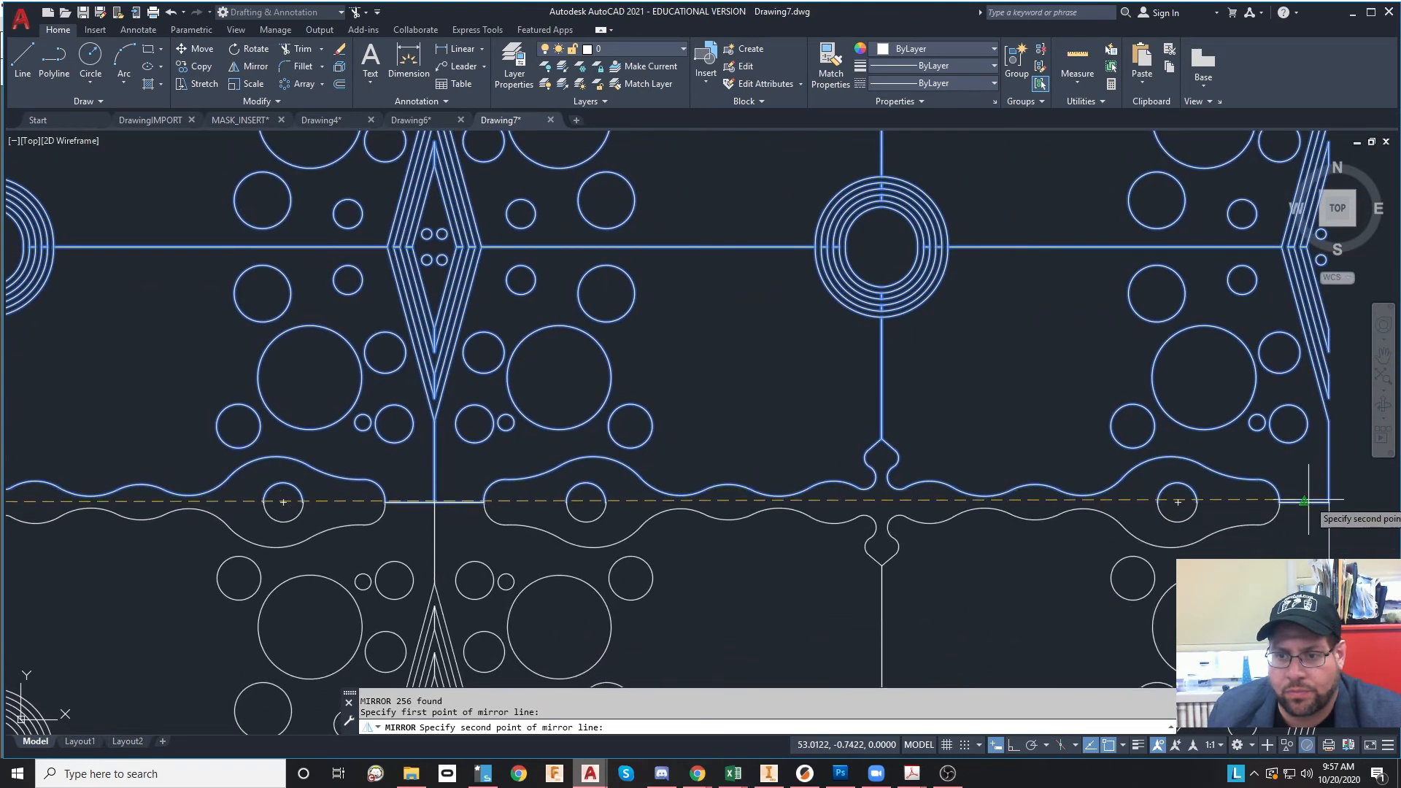
left_click(1308, 501)
key("Return")
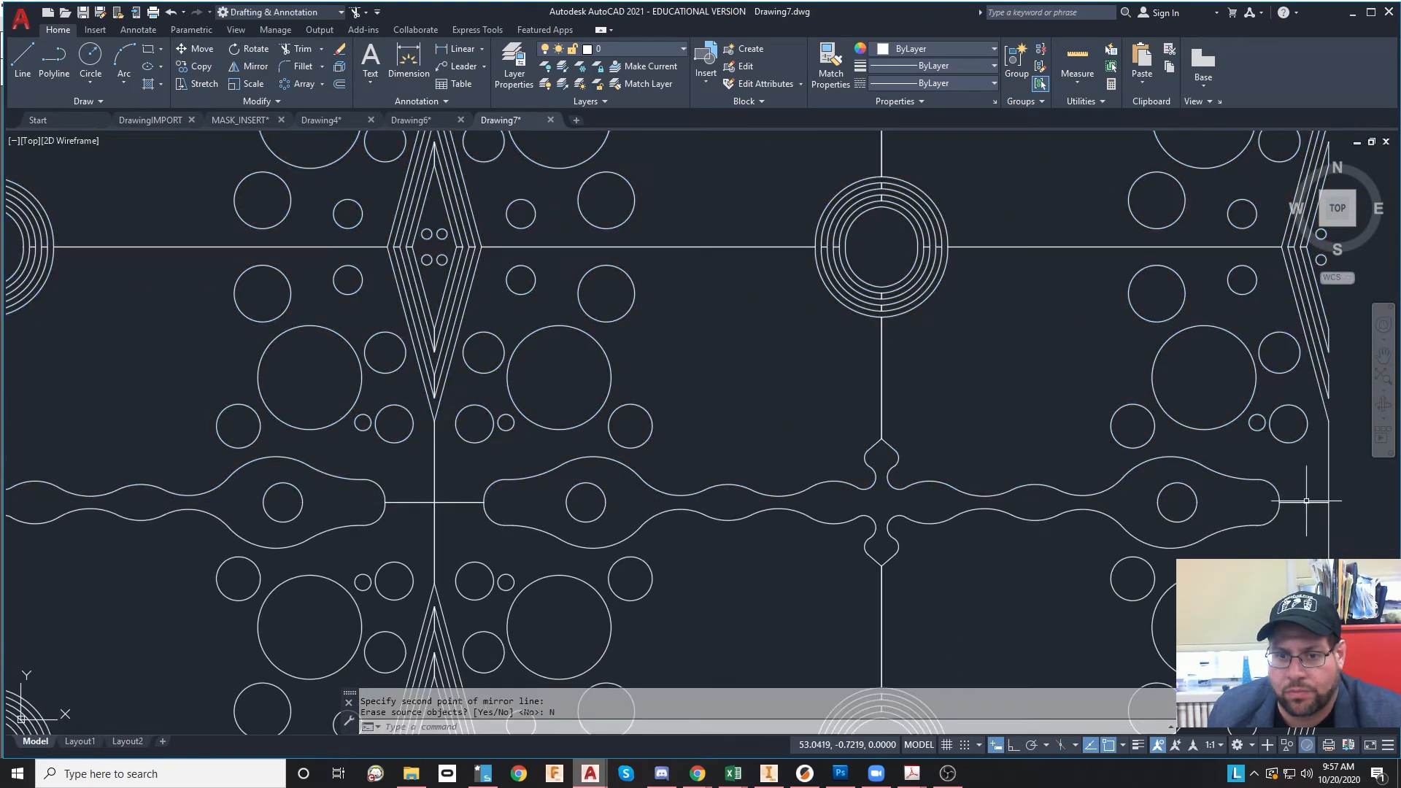
- Examine the finished 16-tile pattern, checking the concentric circles, diamonds and wavy cut-outs where the mirrored tiles meet
scroll(766, 366, "down", 6)
middle_click_drag(807, 369, 720, 375)
scroll(836, 321, "up", 8)
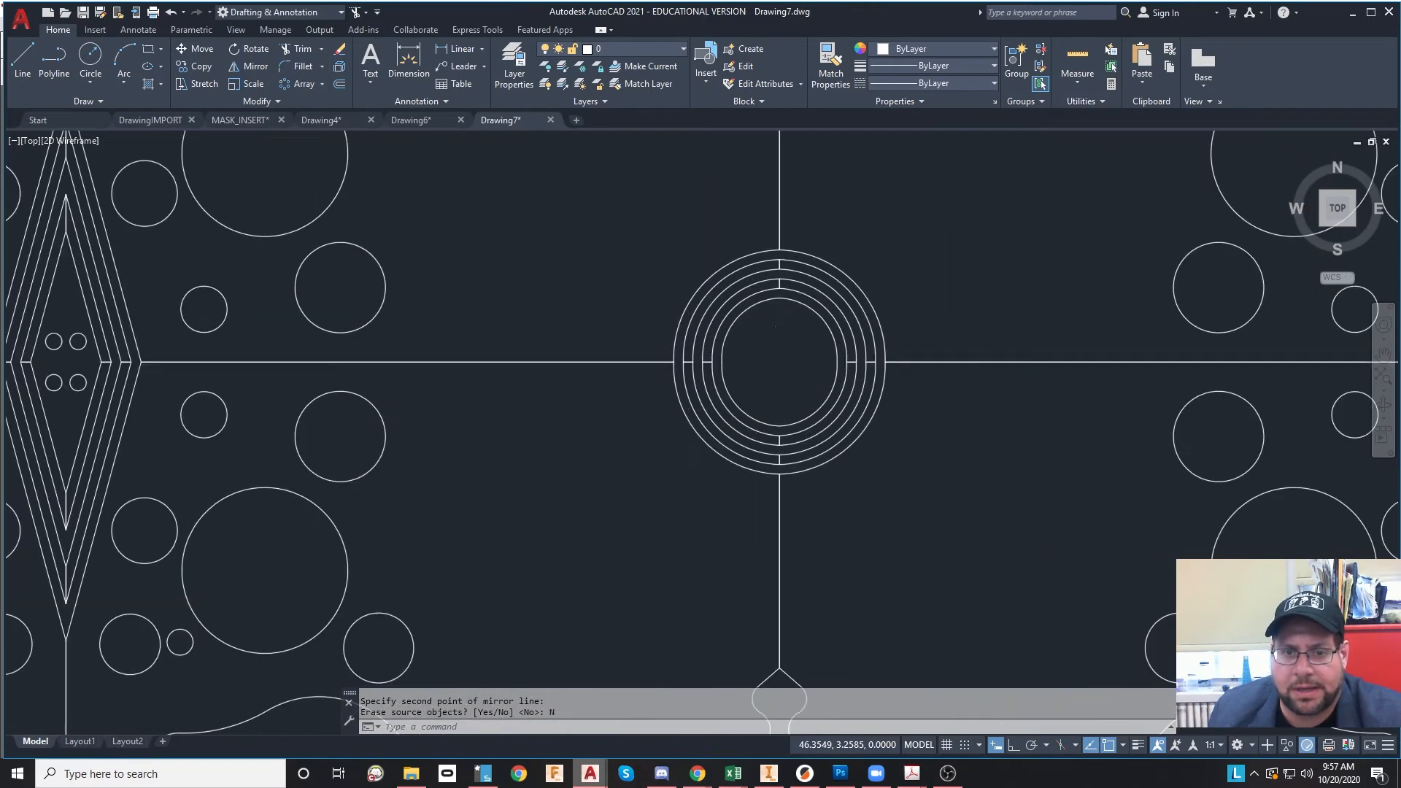
scroll(776, 297, "down", 5)
mouse_move(620, 366)
middle_mouse_down()
mouse_move(684, 404)
mouse_move(843, 442)
middle_mouse_up()
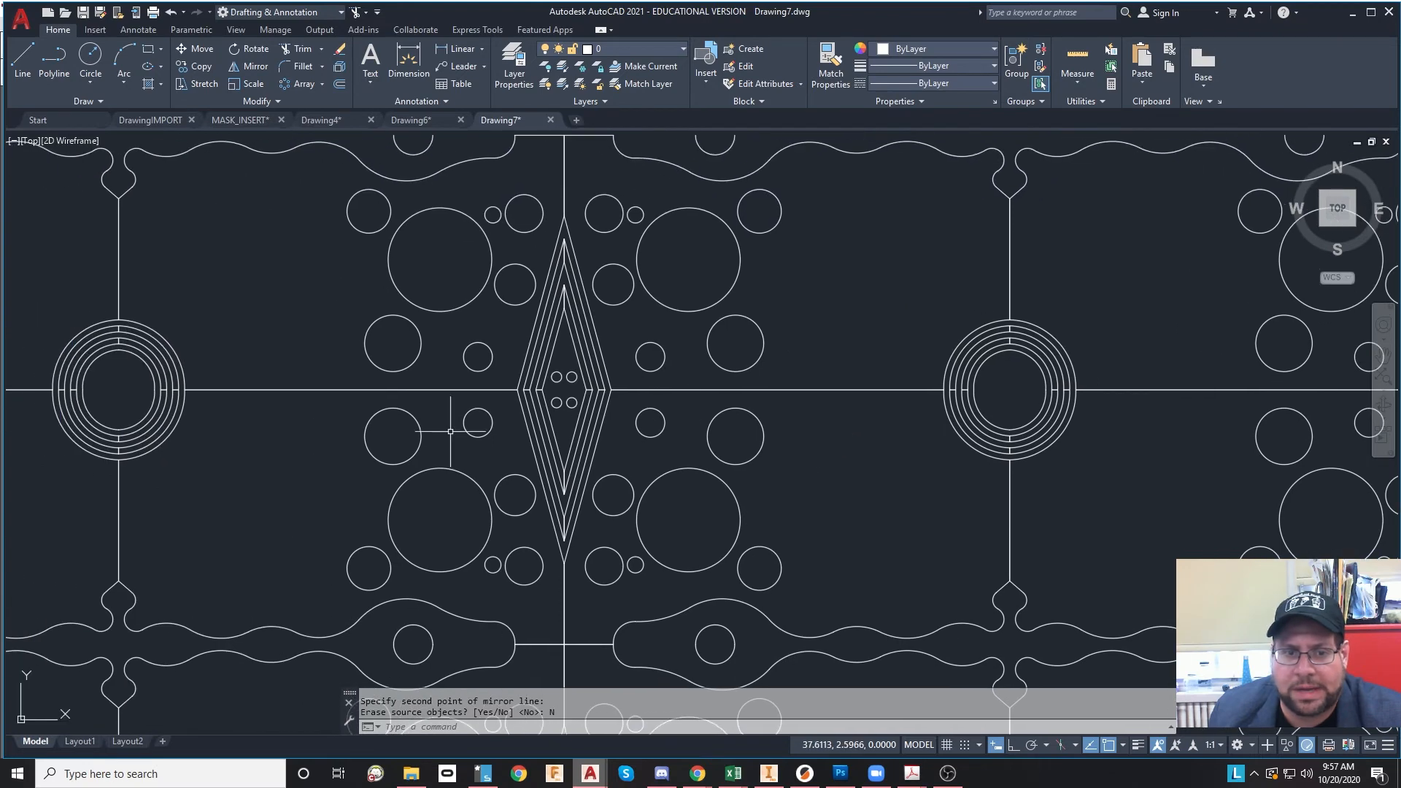
middle_click_drag(459, 434, 733, 476)
mouse_move(505, 366)
middle_mouse_down()
mouse_move(747, 453)
mouse_move(599, 221)
middle_mouse_up()
middle_click_drag(313, 497, 322, 399)
scroll(388, 394, "up", 2)
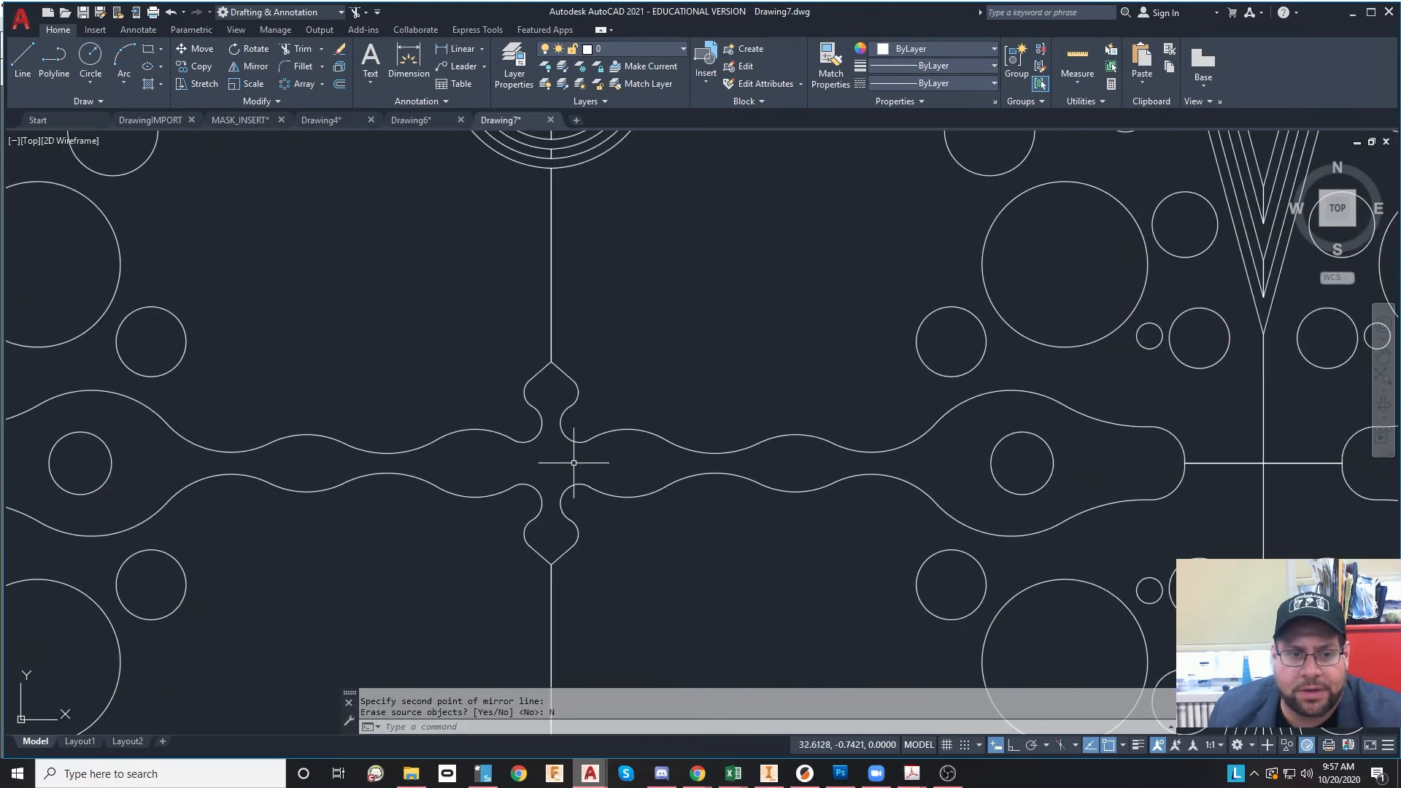
scroll(573, 463, "down", 2)
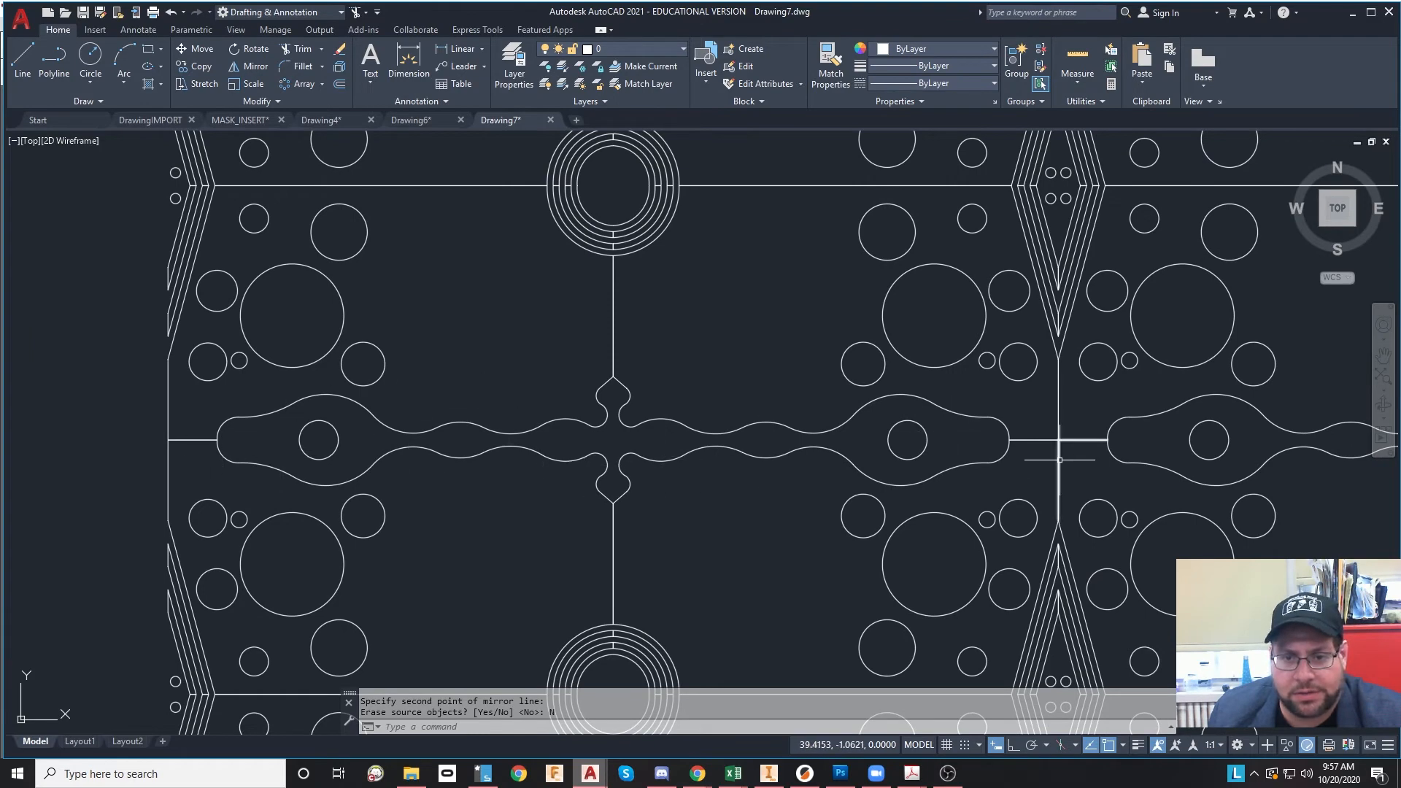
middle_click_drag(584, 453, 610, 429)
scroll(621, 453, "down", 2)
middle_click_drag(325, 447, 636, 409)
scroll(770, 427, "down", 2)
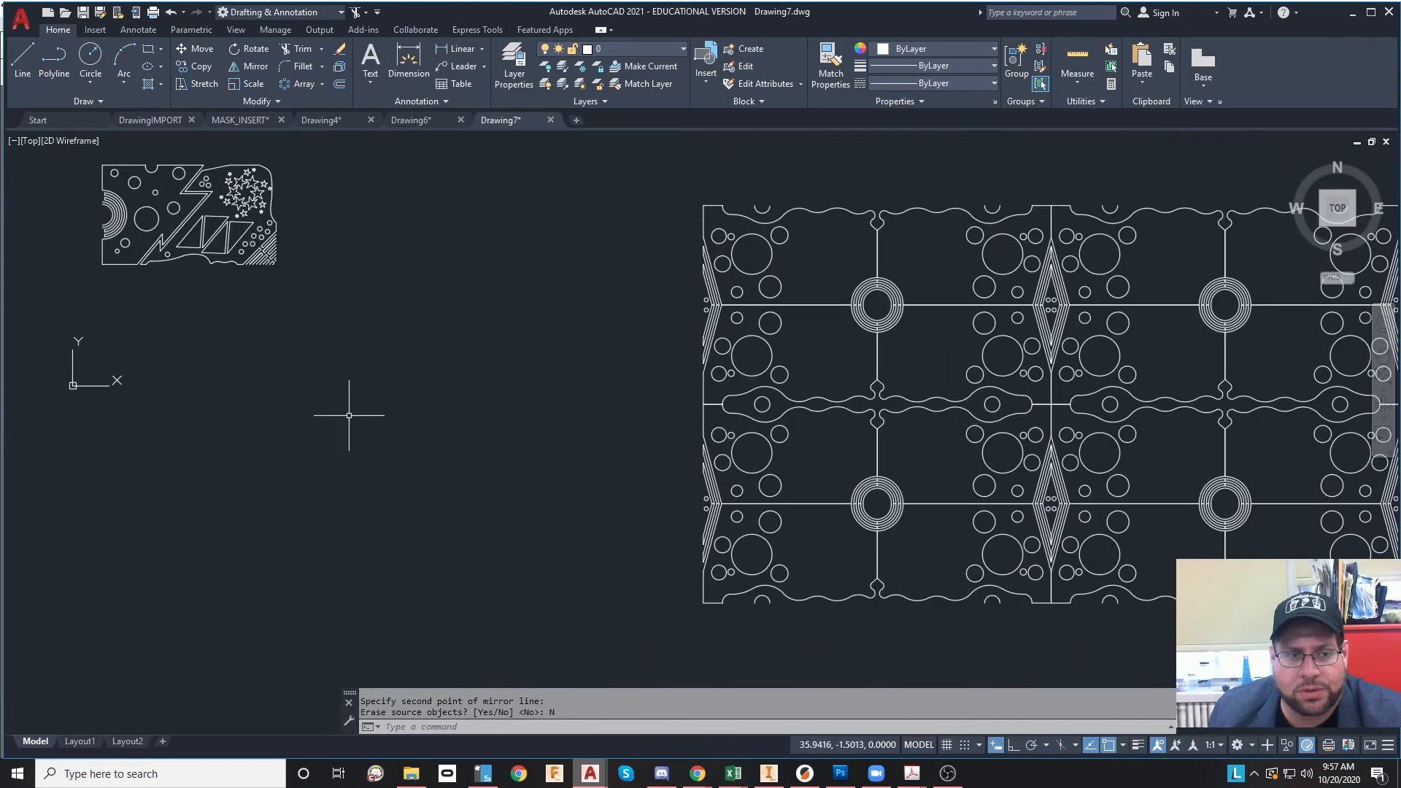
- Mirror the entire second tile, decorated with stars, triangles and a lightning bolt, across its vertical left edge, keeping the source objects
mouse_move(349, 415)
middle_mouse_down()
mouse_move(923, 485)
mouse_move(935, 508)
middle_mouse_up()
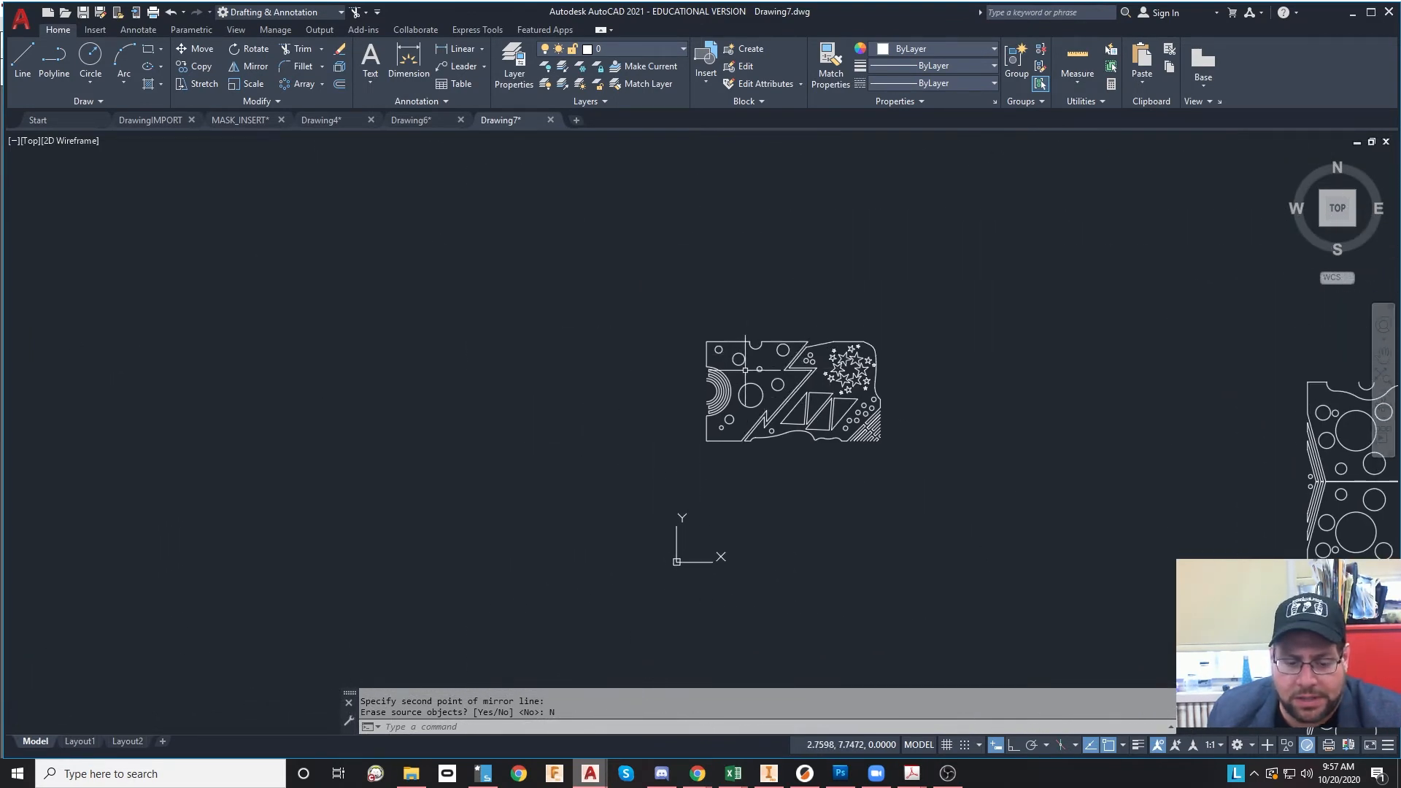
type("mi")
key("Return")
scroll(713, 326, "up", 2)
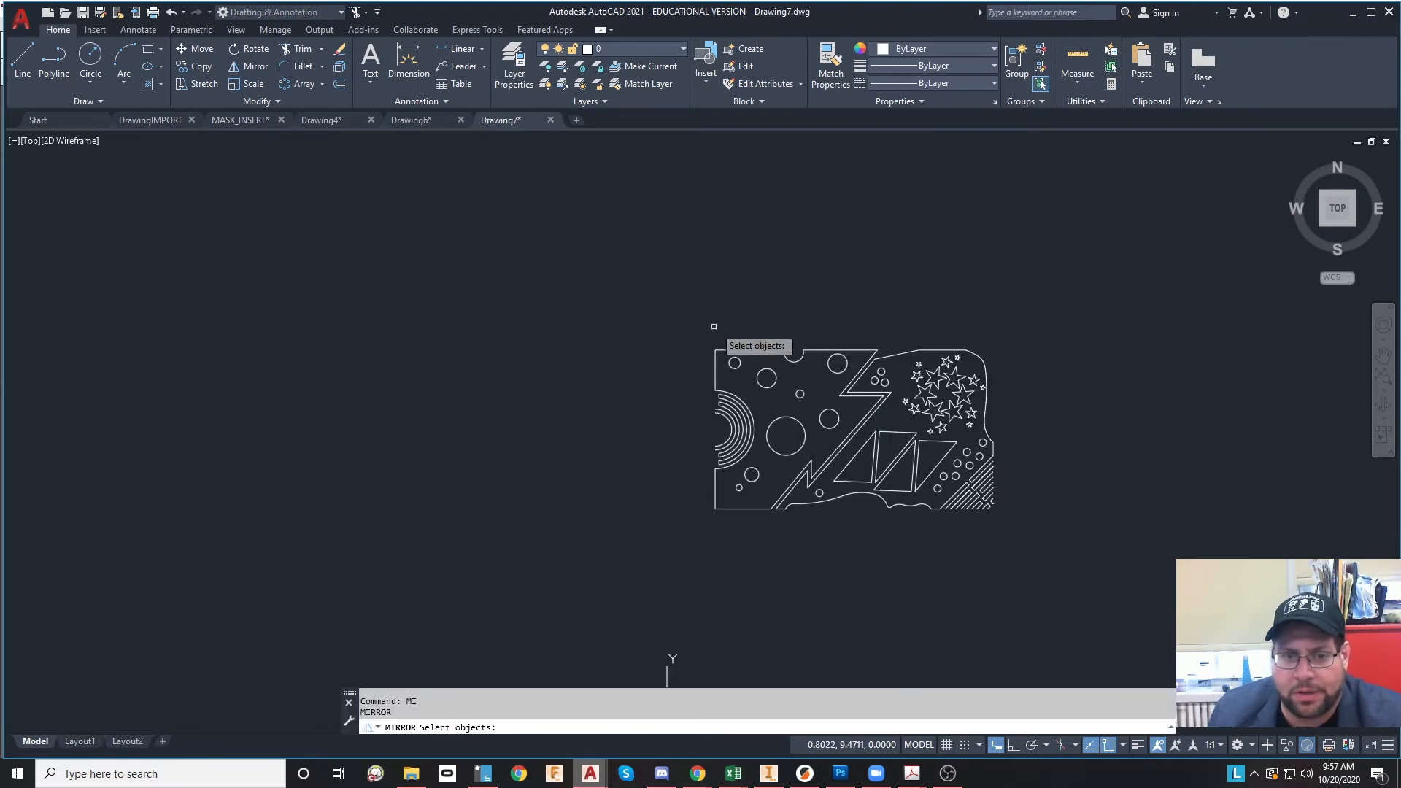
scroll(823, 414, "up", 6)
scroll(731, 378, "down", 2)
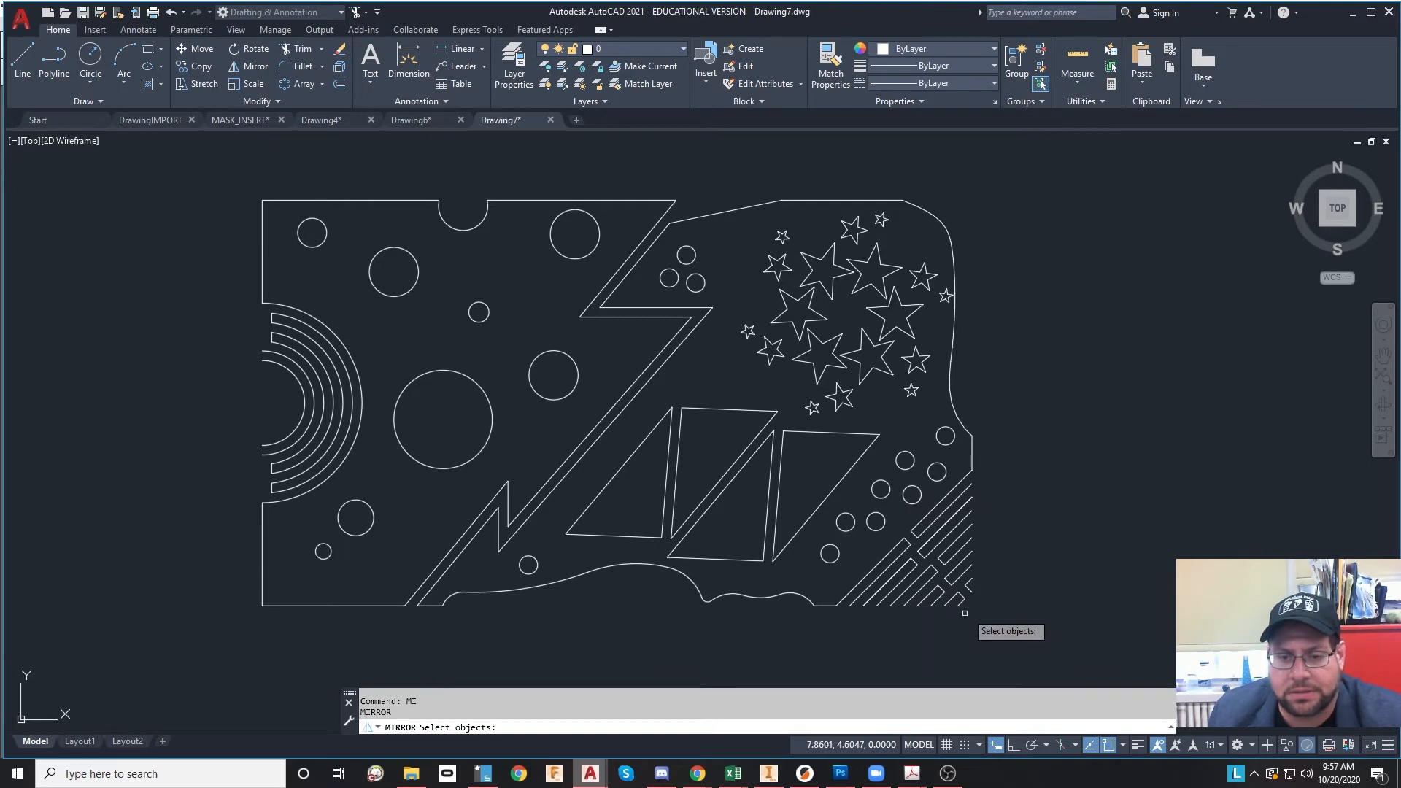
scroll(928, 564, "up", 4)
middle_click_drag(904, 537, 829, 459)
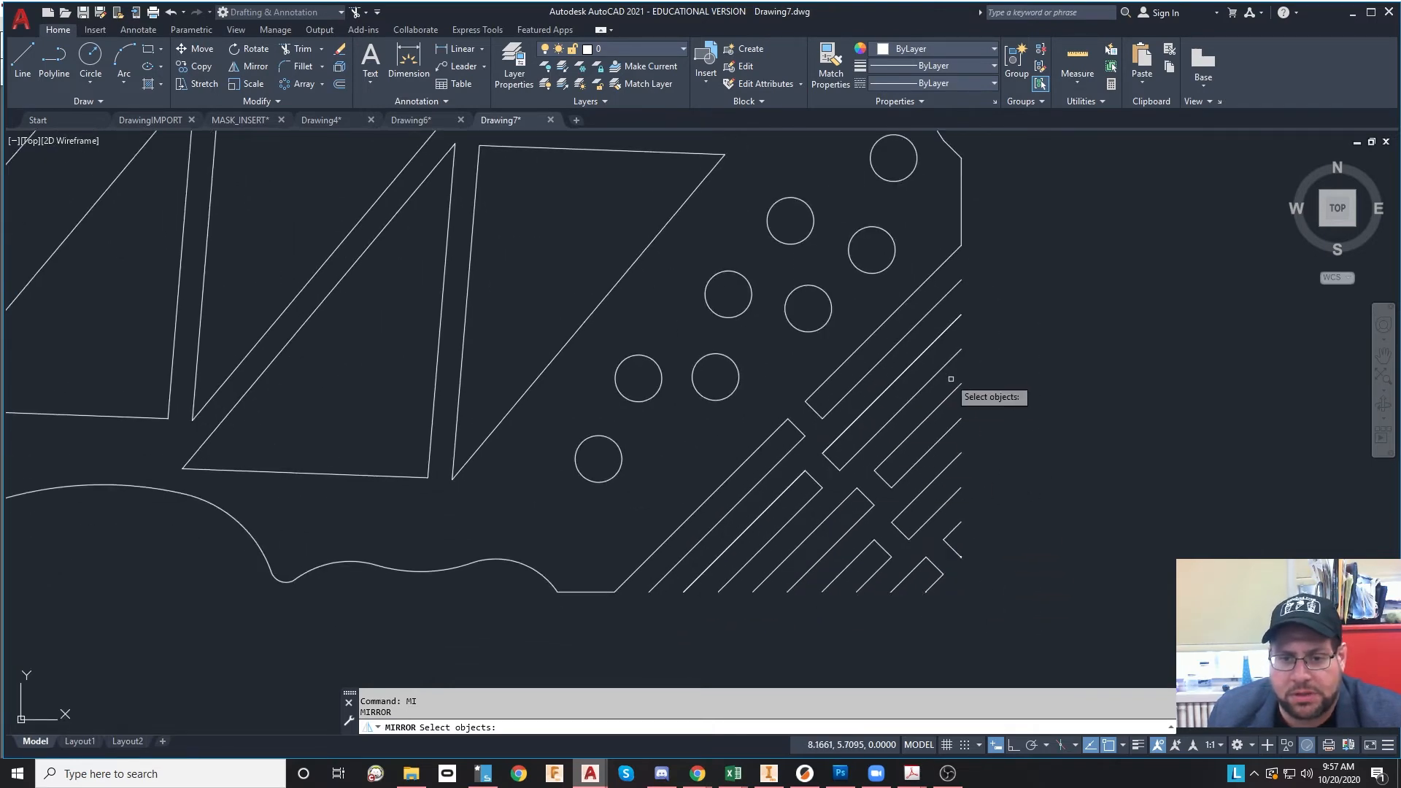
scroll(932, 352, "down", 5)
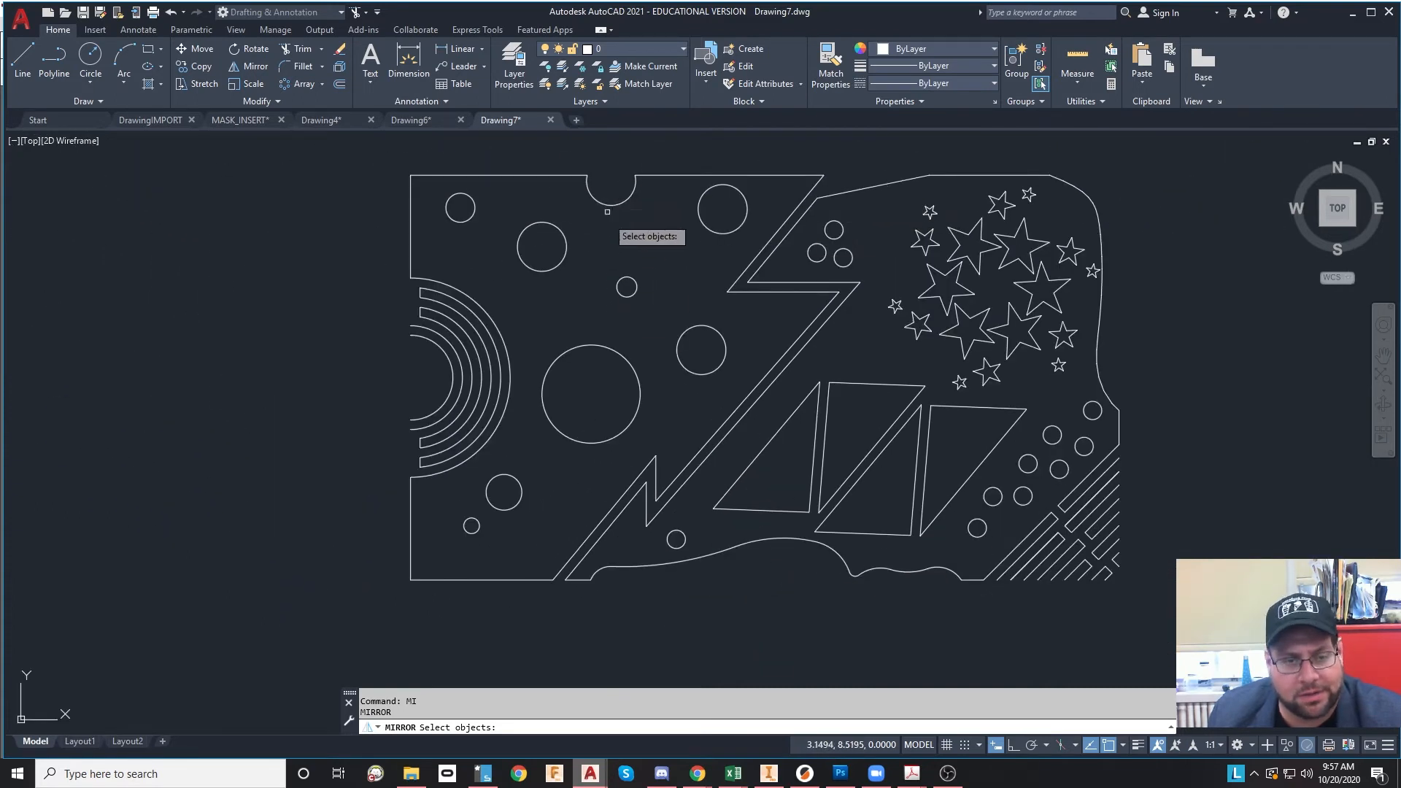
scroll(402, 346, "up", 2)
scroll(526, 363, "down", 4)
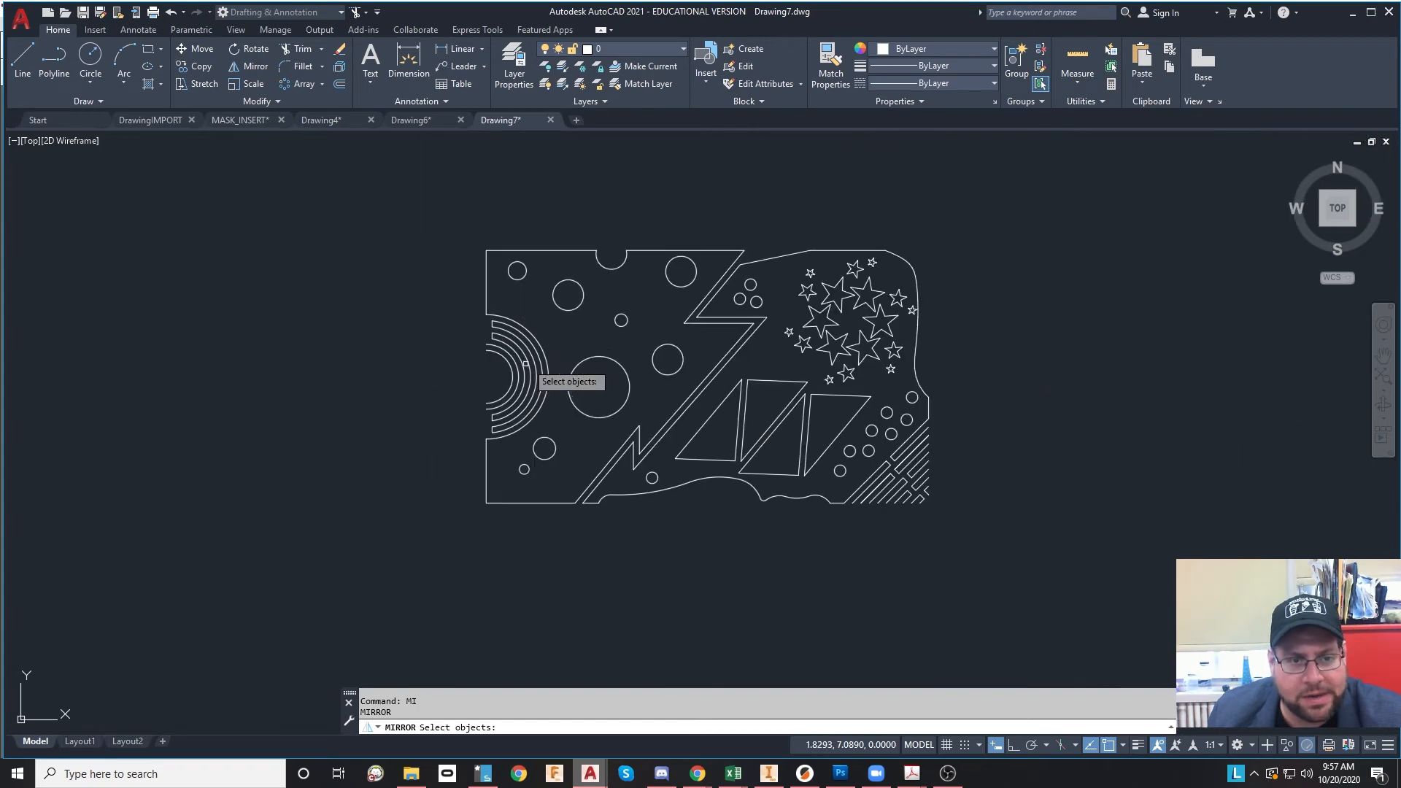
left_click(441, 189)
left_click(962, 521)
key("Return")
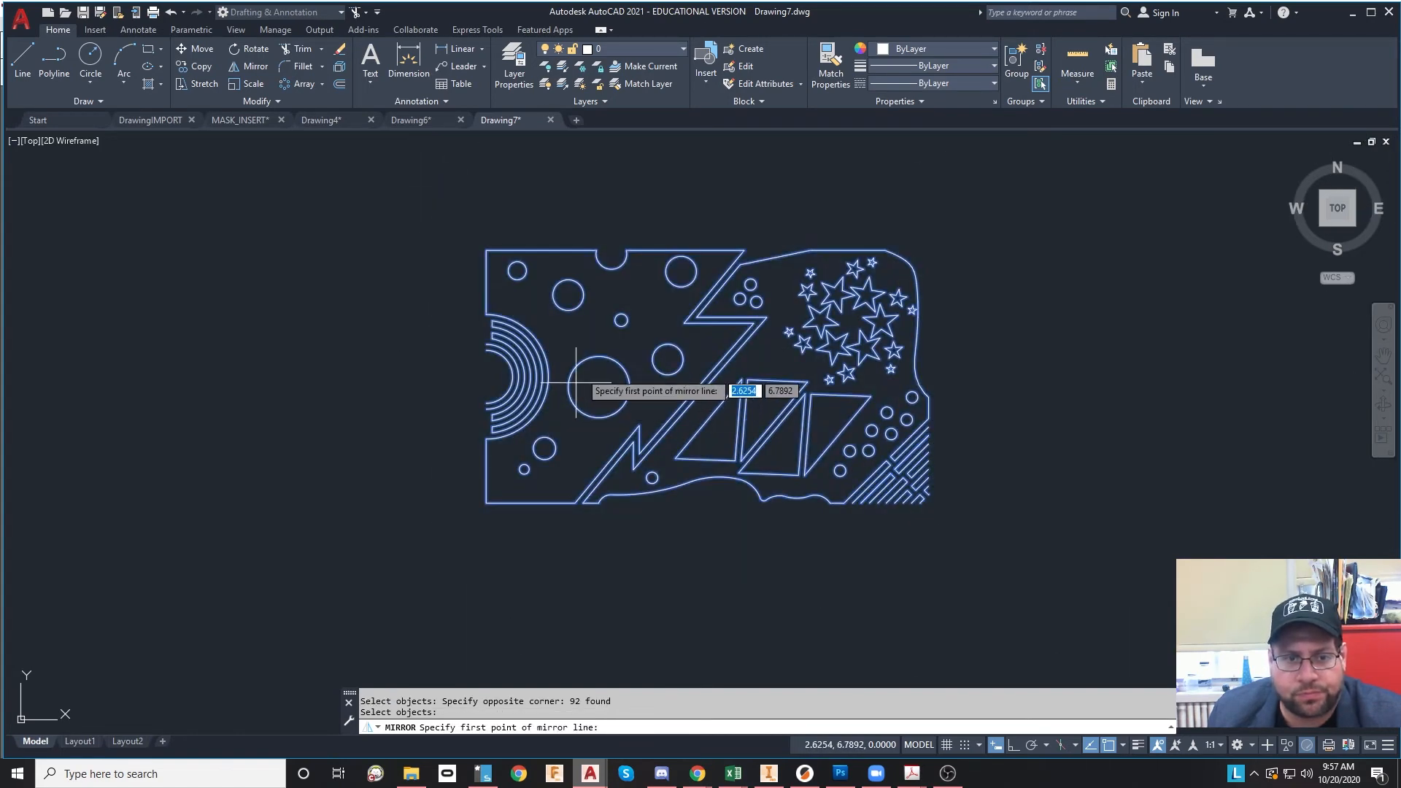
scroll(533, 358, "up", 4)
left_click(426, 201)
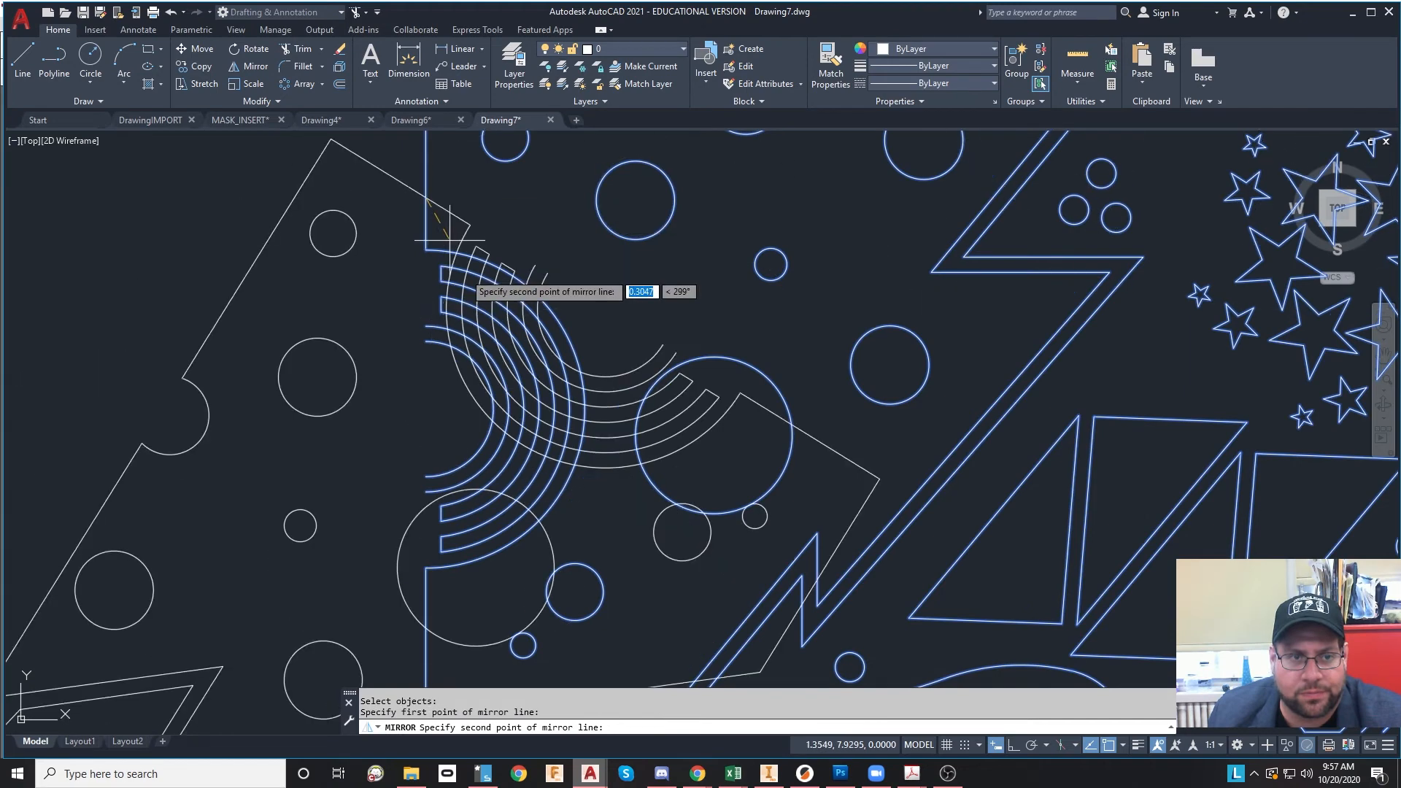
left_click(428, 617)
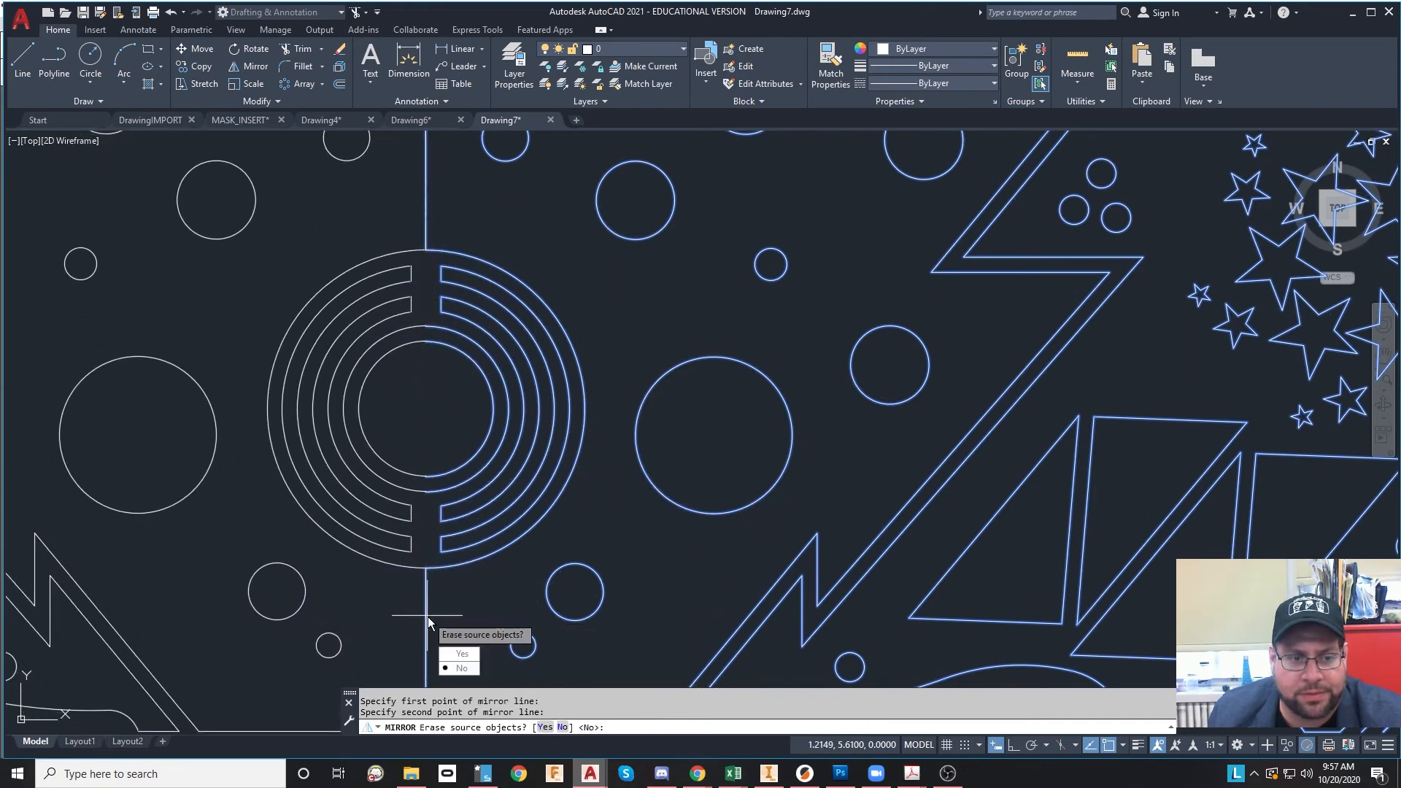
left_click(474, 668)
- Mirror the pair of star-decorated tiles downward across their shared bottom edge, keeping the source objects
scroll(462, 406, "down", 6)
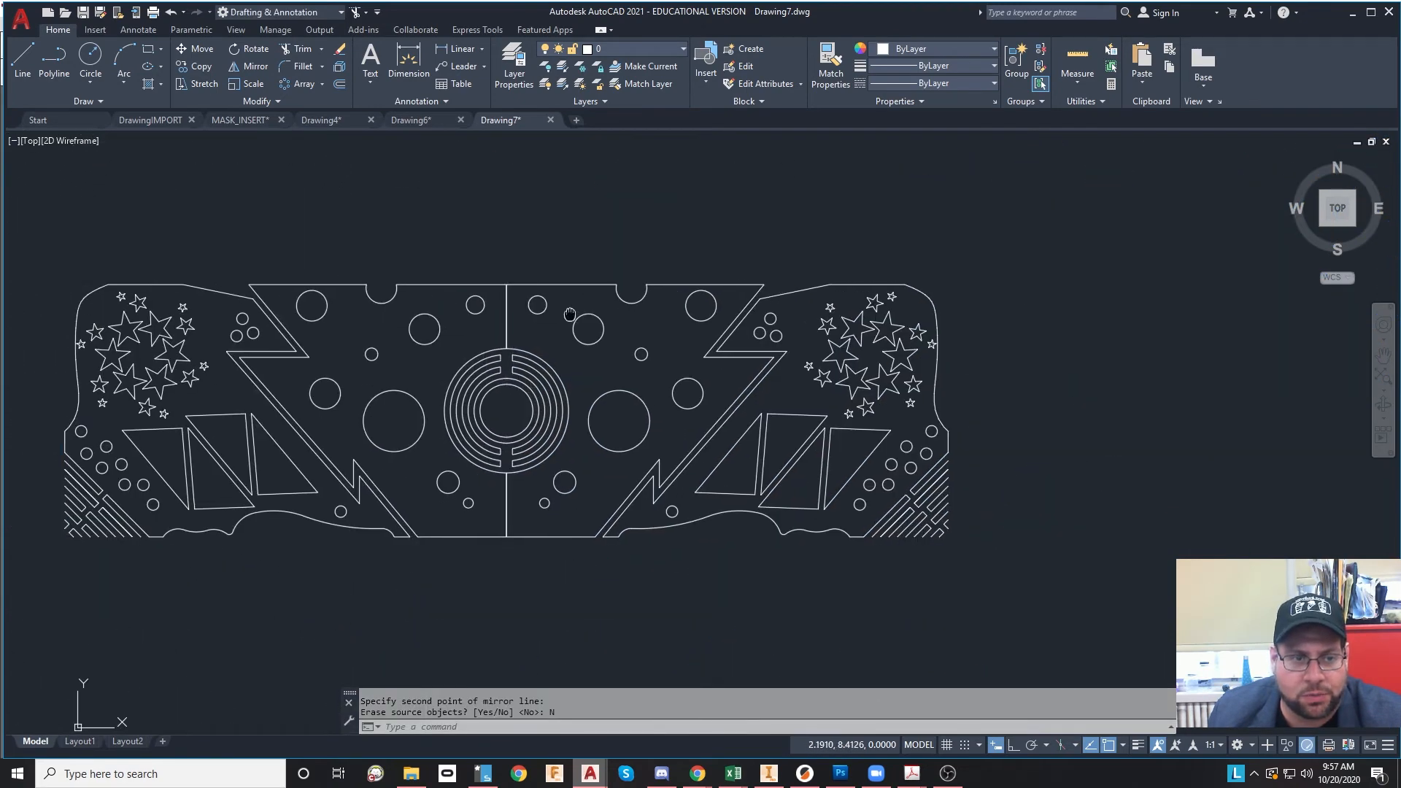
left_click(111, 243)
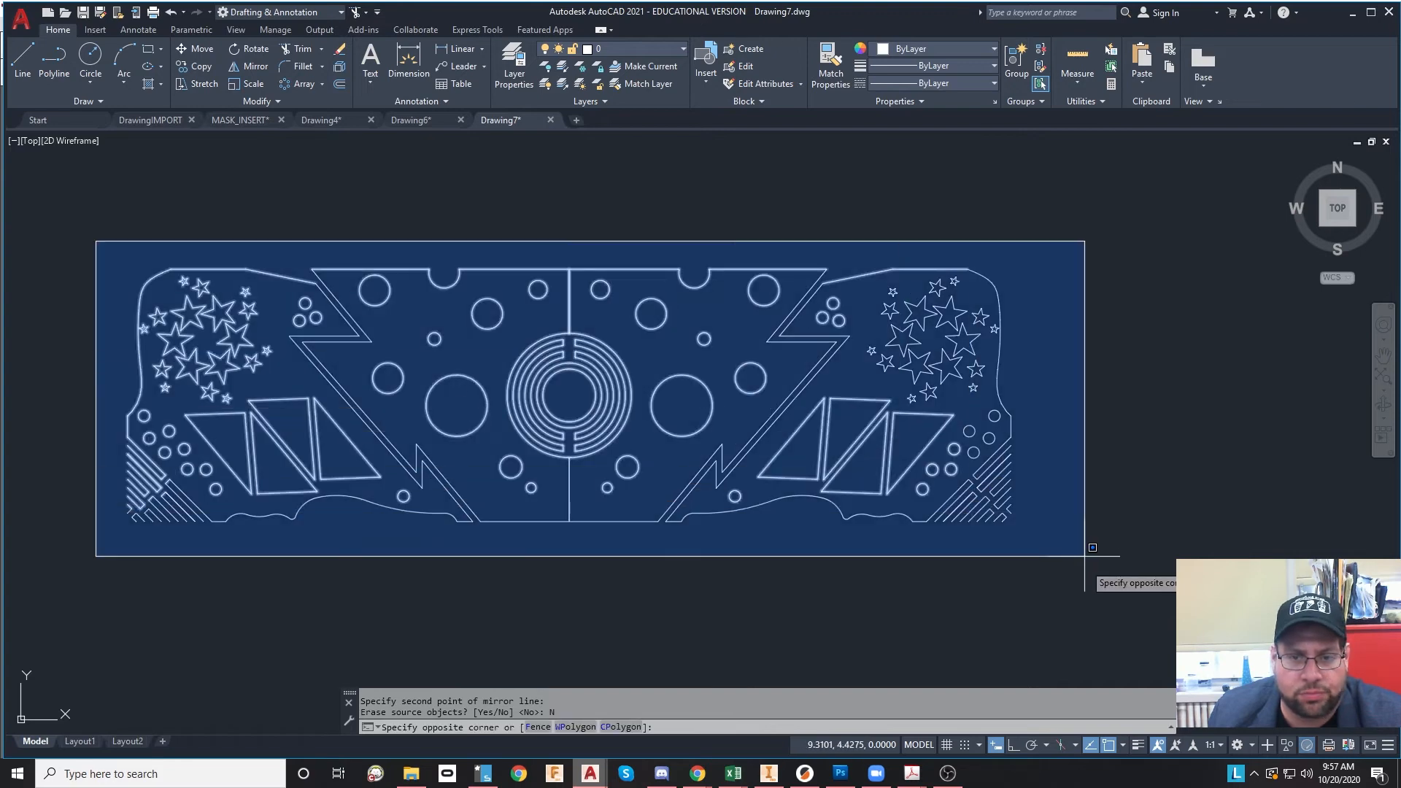
left_click(1145, 631)
key("space")
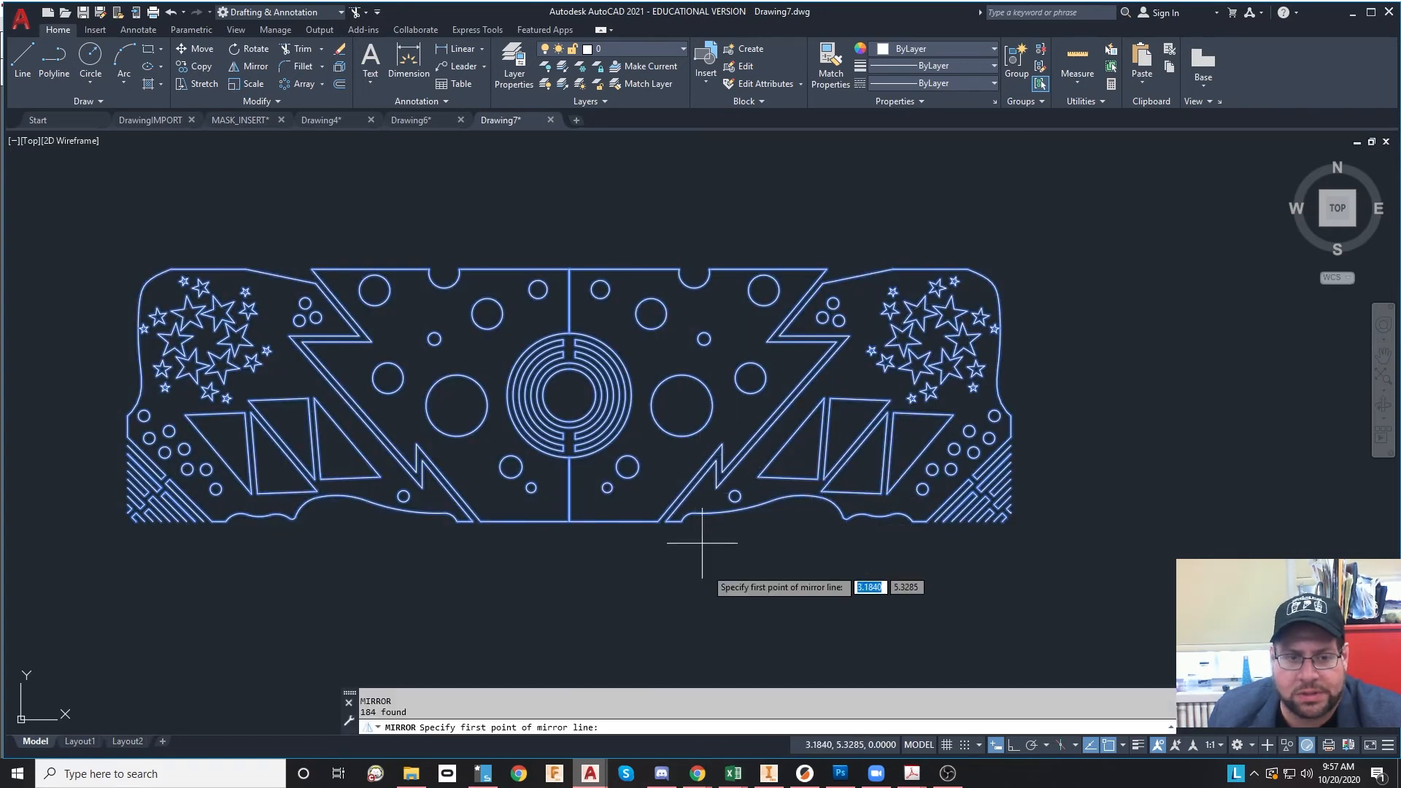
left_click(604, 521)
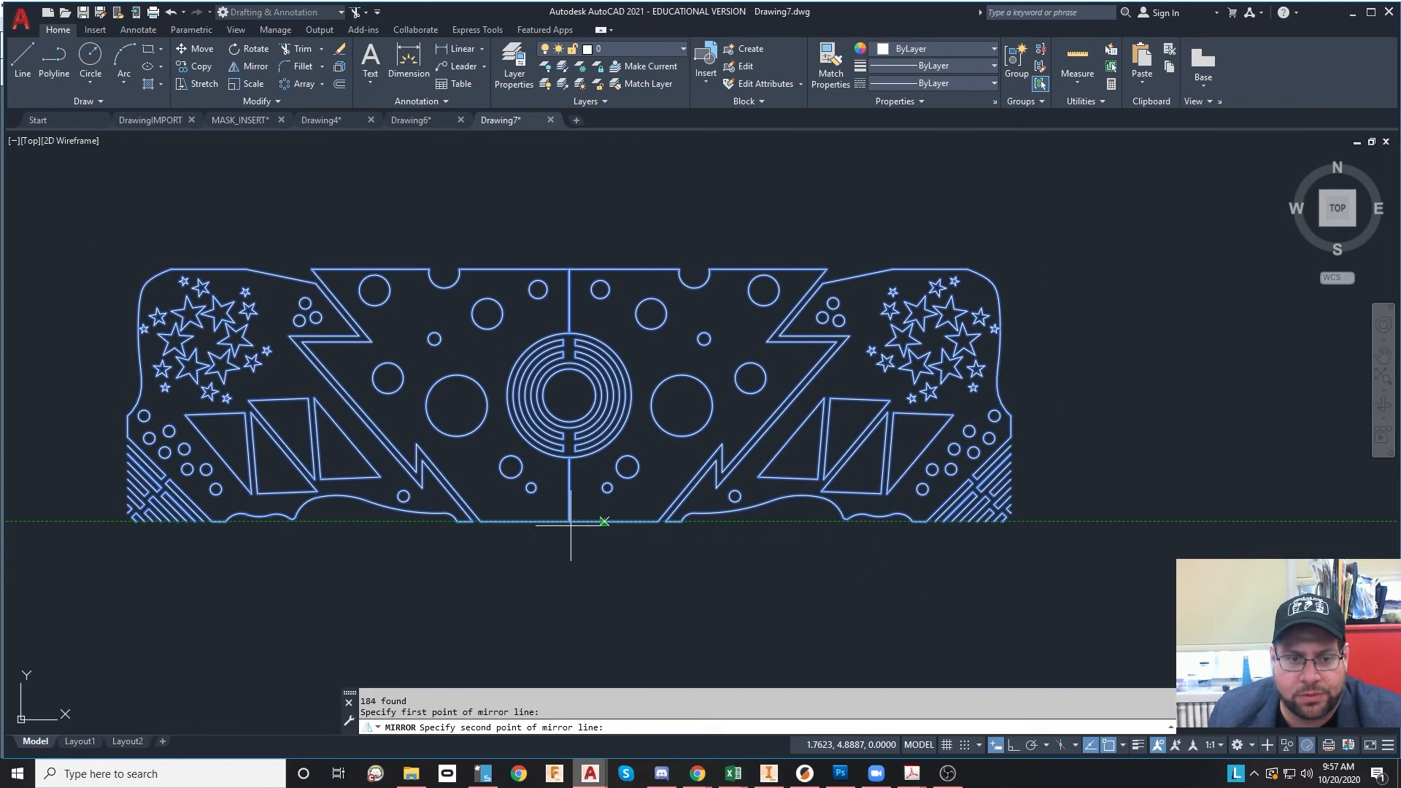
left_click(530, 522)
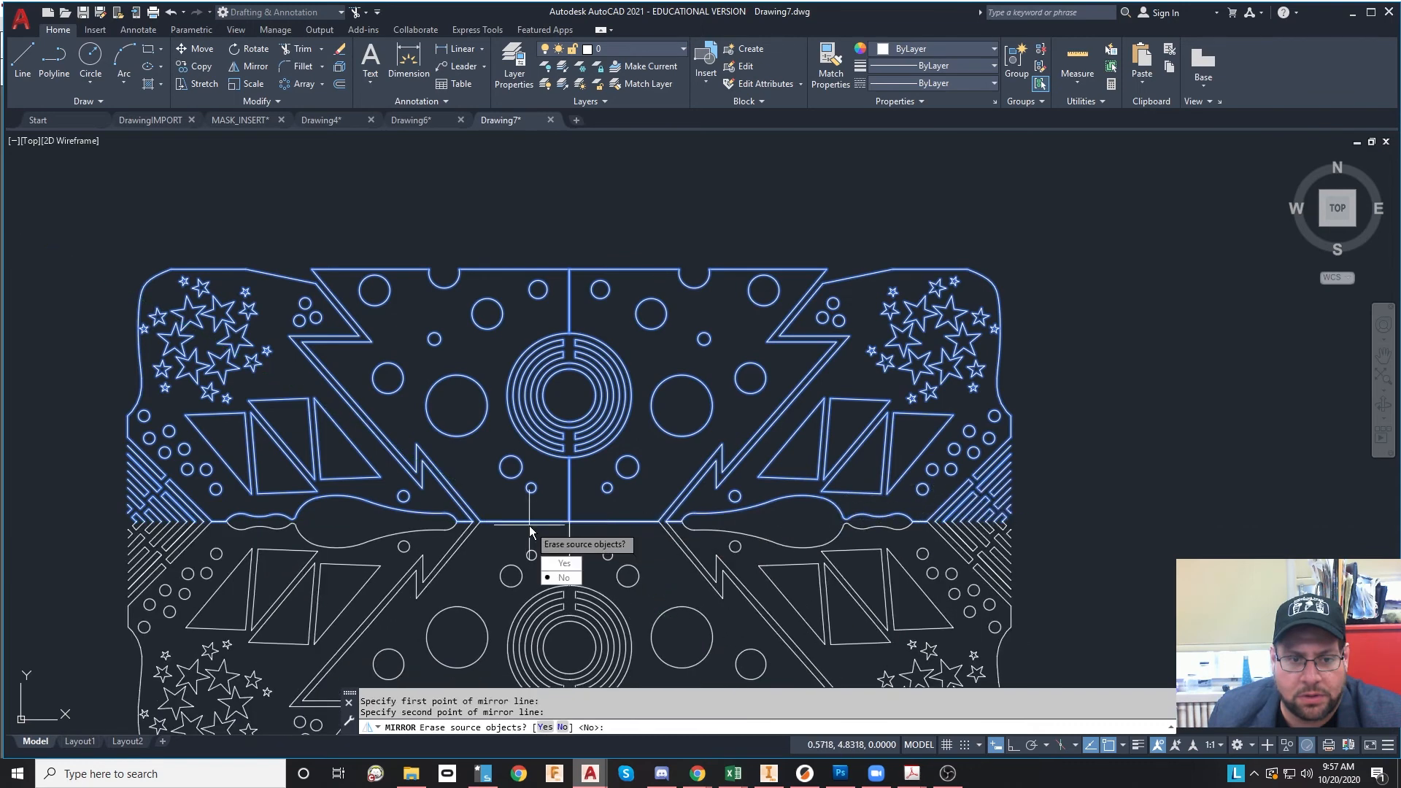
left_click(566, 578)
- Mirror the block of four star-decorated tiles upward across its top edge, keeping the source objects
scroll(538, 418, "down", 2)
left_click(210, 273)
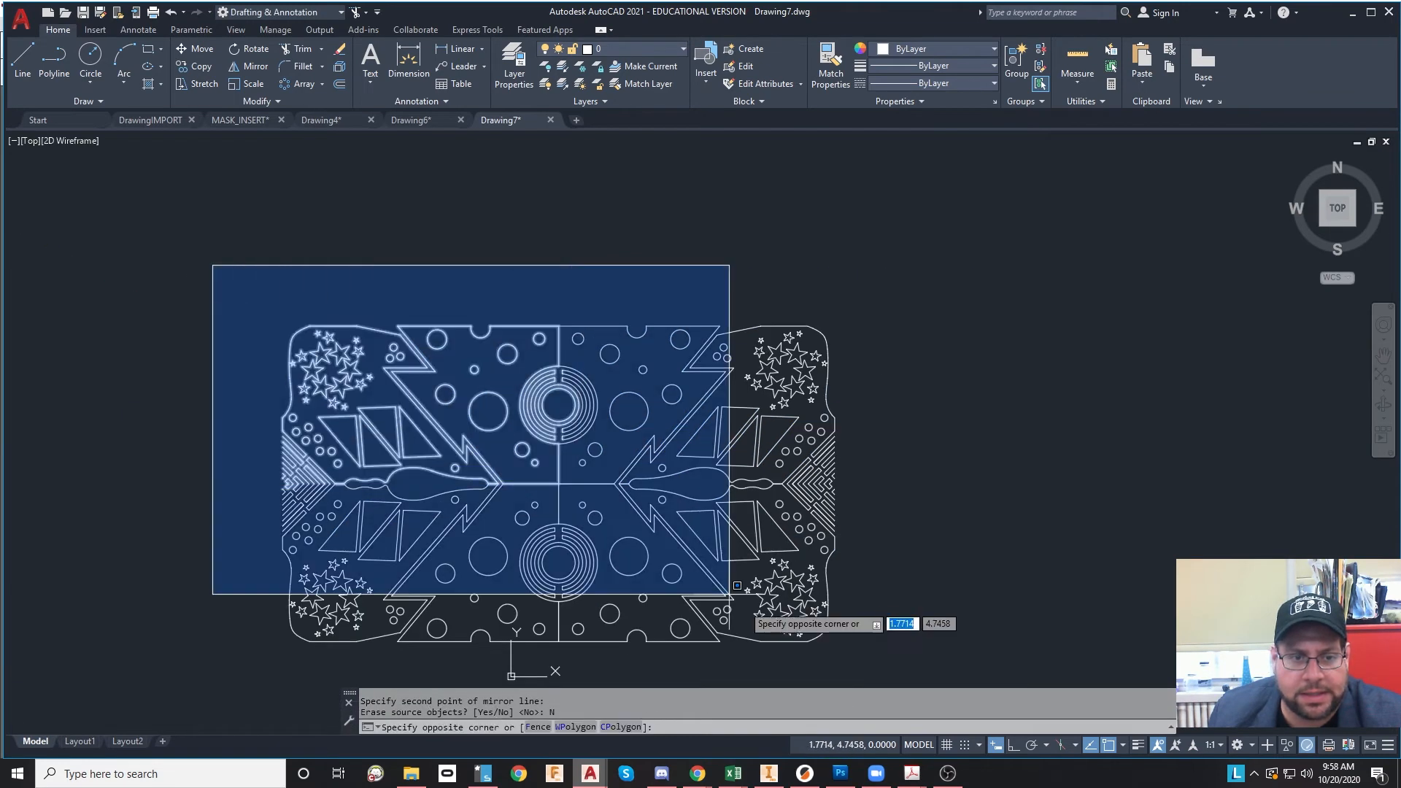
left_click(863, 667)
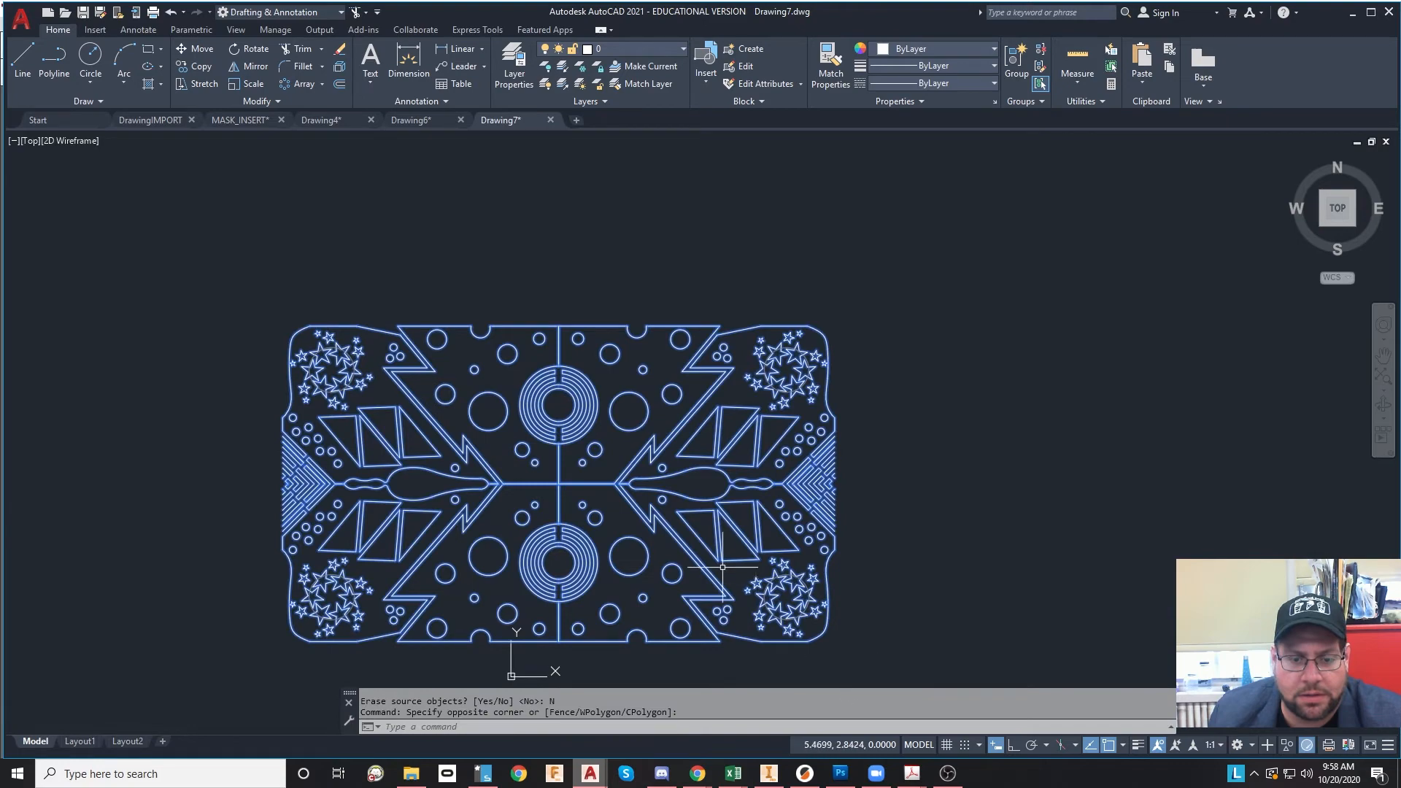
key("space")
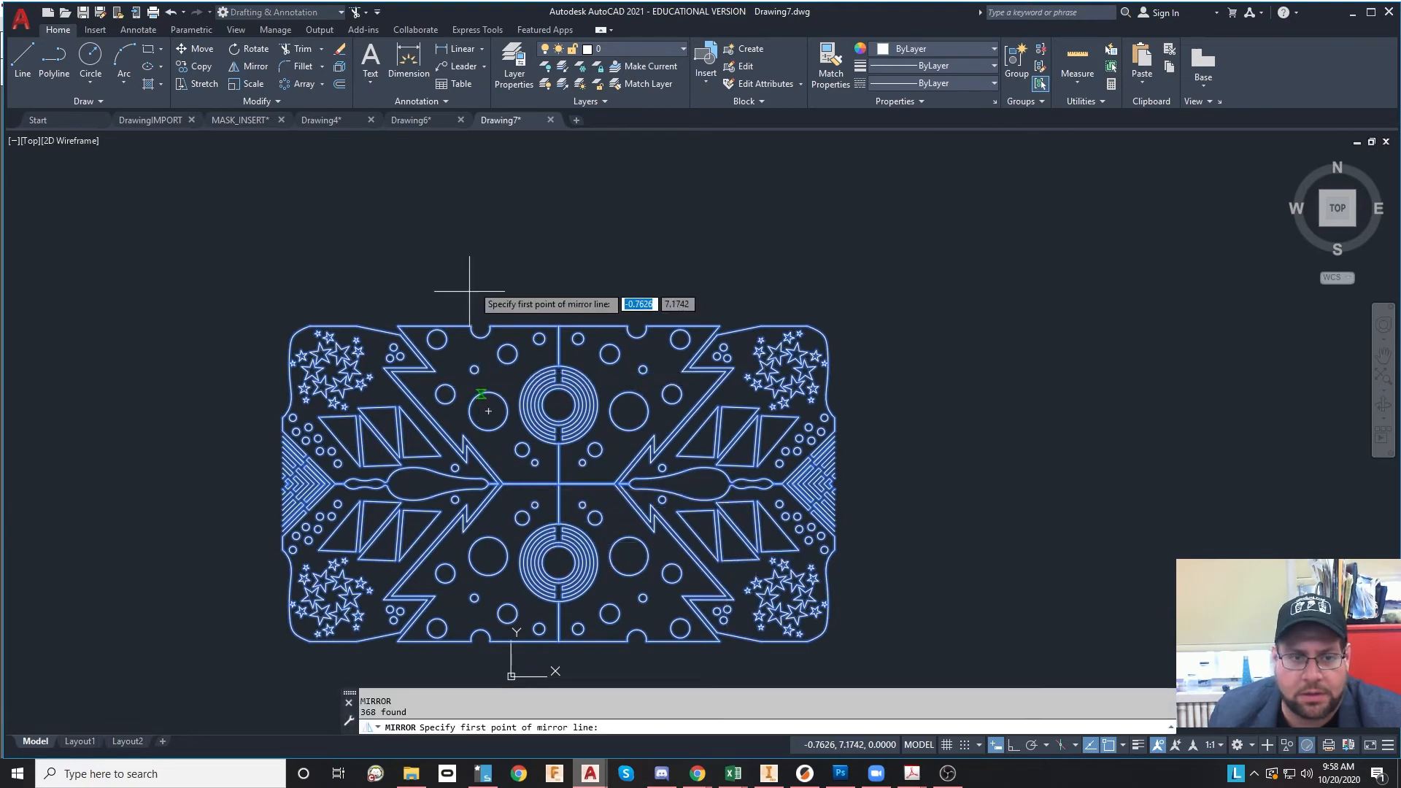
left_click(516, 328)
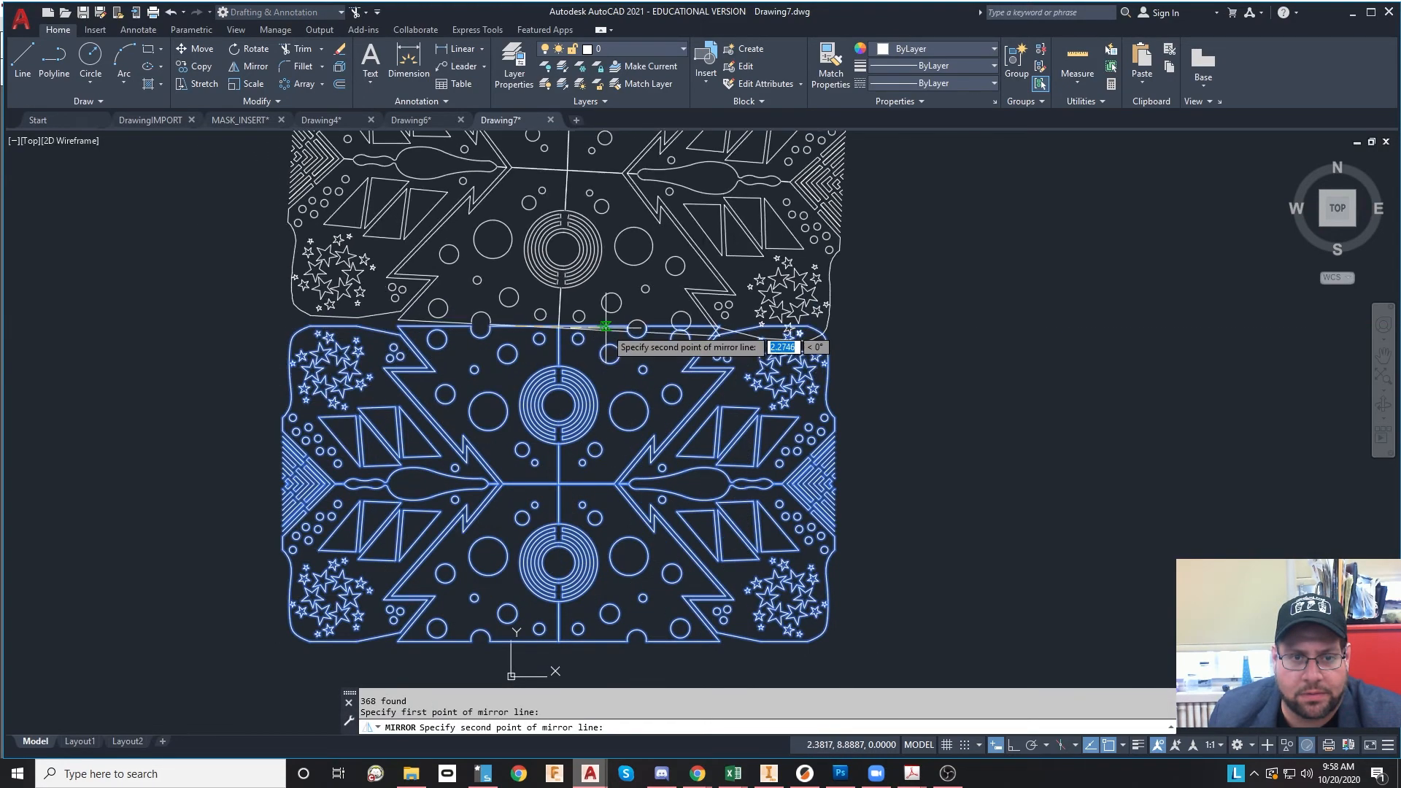
left_click(604, 334)
type("N")
key("Return")
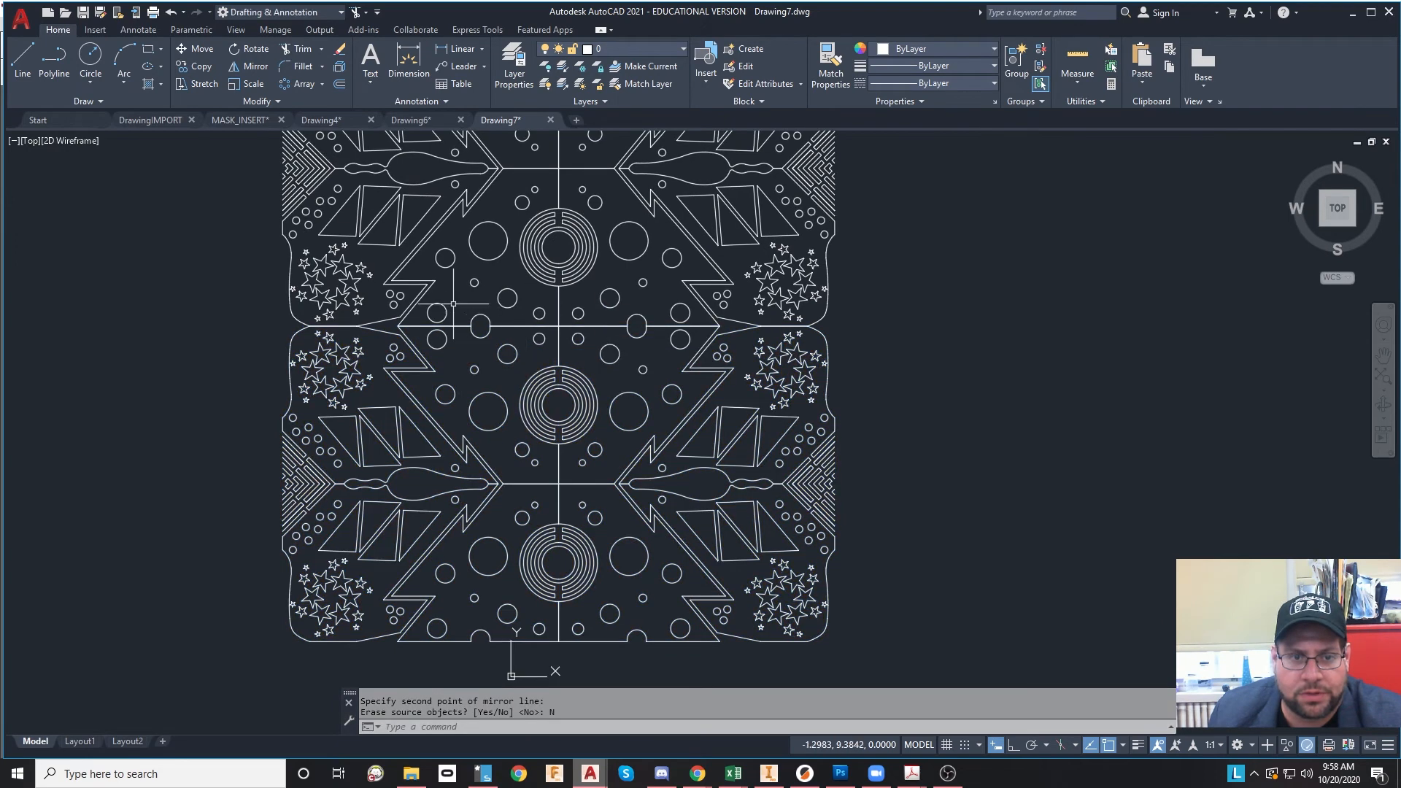
- Mirror the block of eight star-decorated tiles across its vertical left edge, keeping the source objects, for a total of 16 tiles
scroll(445, 273, "down", 4)
left_click(345, 167)
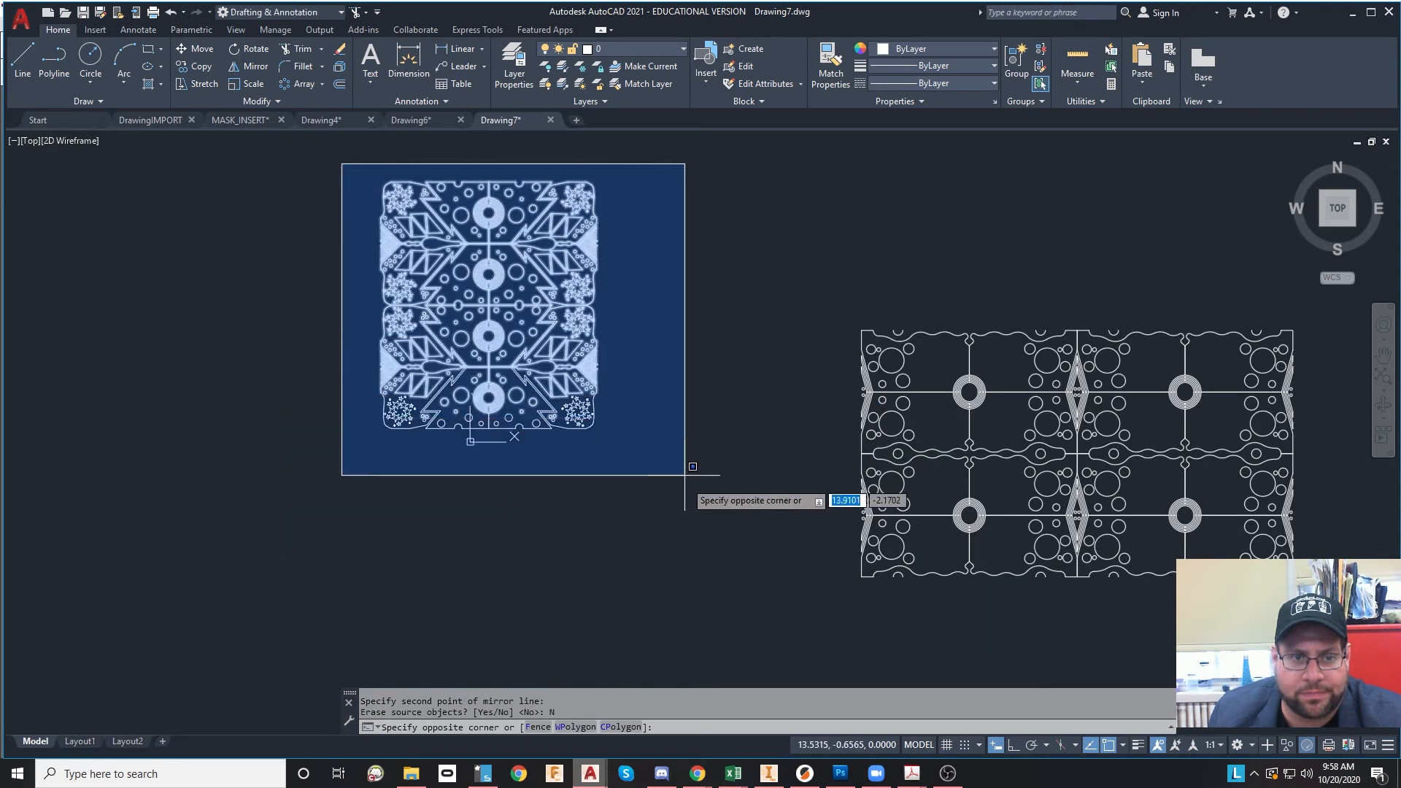
left_click(671, 494)
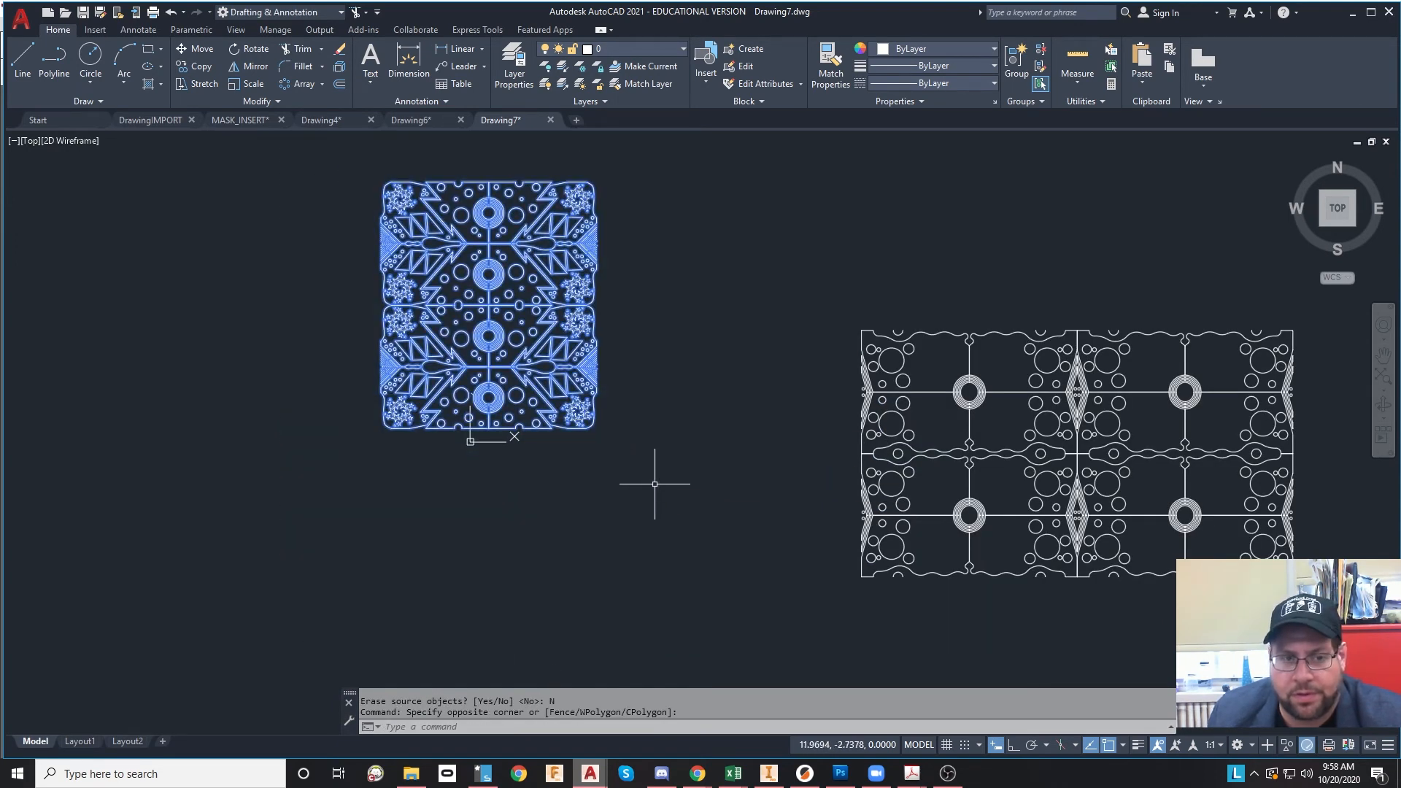
type("MI")
key("Return")
scroll(628, 408, "up", 6)
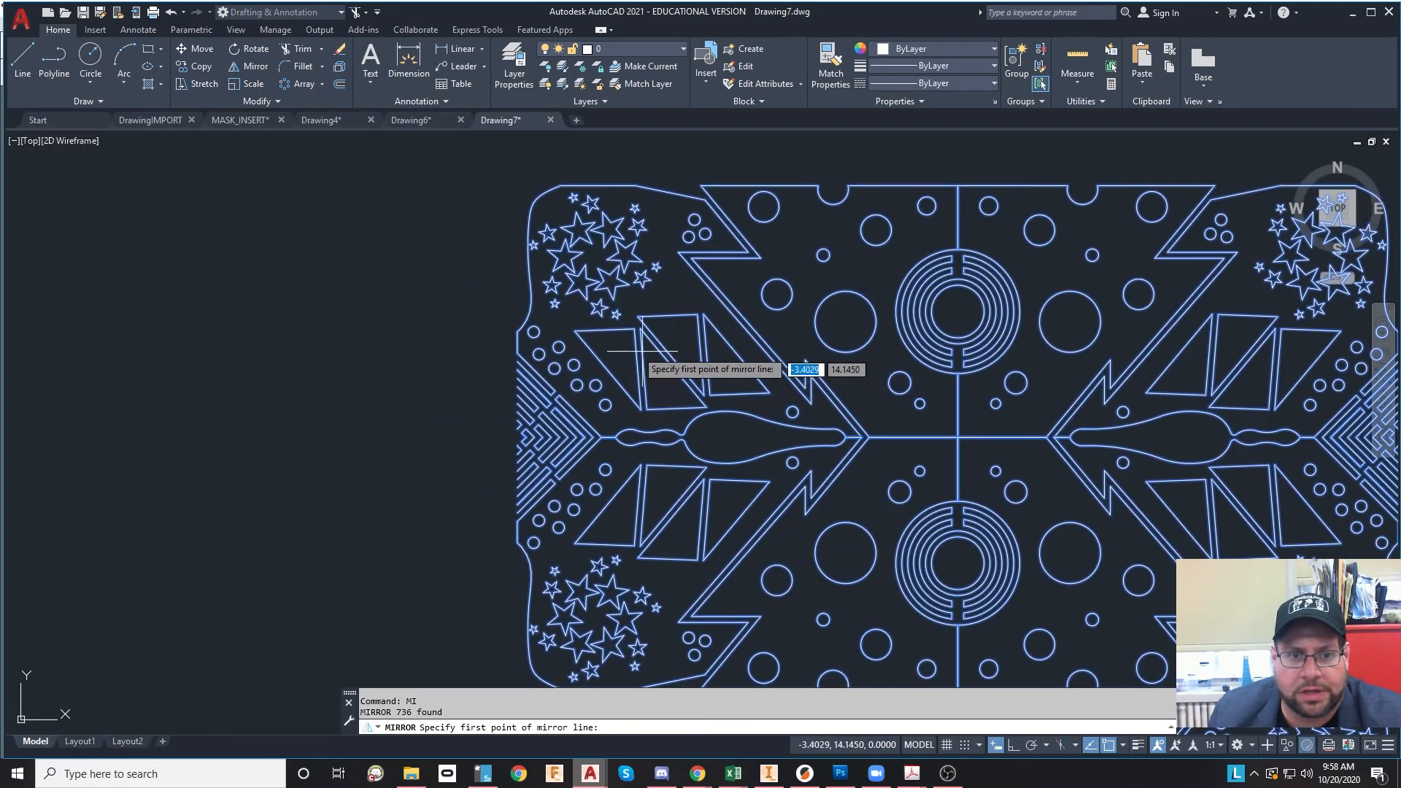
scroll(642, 351, "up", 2)
left_click(447, 338)
middle_click_drag(529, 462, 537, 225)
scroll(537, 225, "up", 10)
scroll(539, 336, "down", 3)
scroll(531, 340, "down", 10)
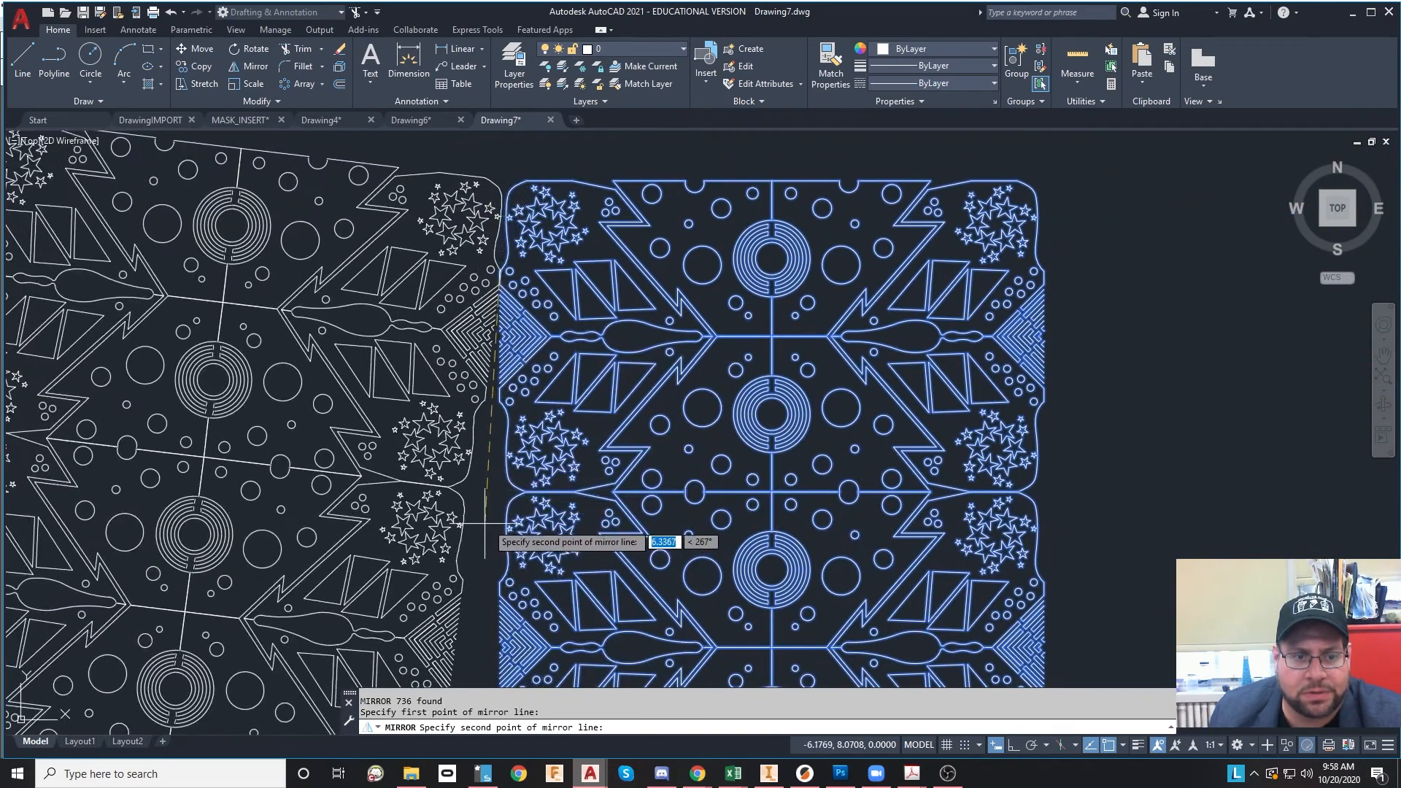
left_click(499, 588)
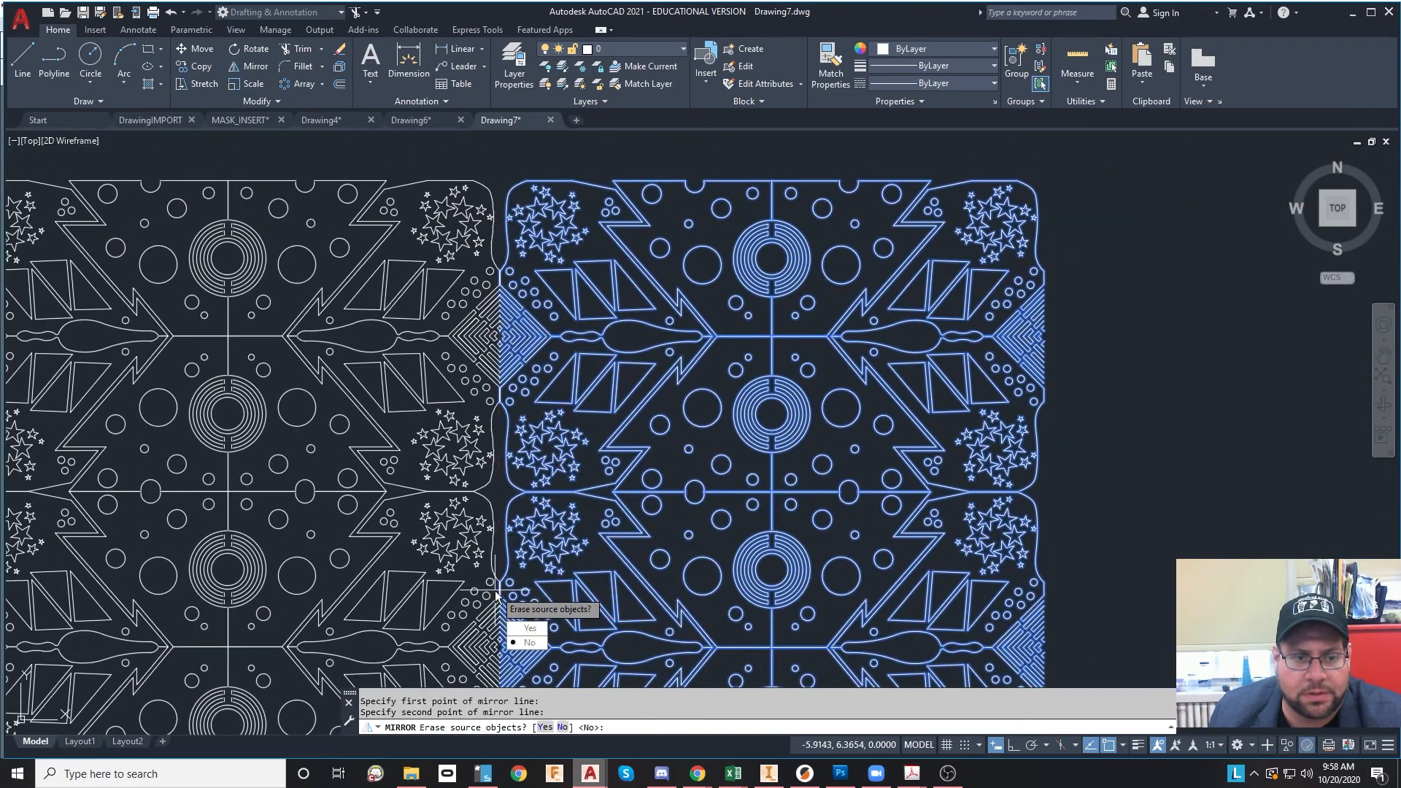
left_click(529, 641)
- Examine the star-decorated 16-tile pattern, checking the diamond maze, star clusters and ring cut-outs along the mirrored seams
scroll(555, 452, "down", 3)
scroll(635, 392, "up", 4)
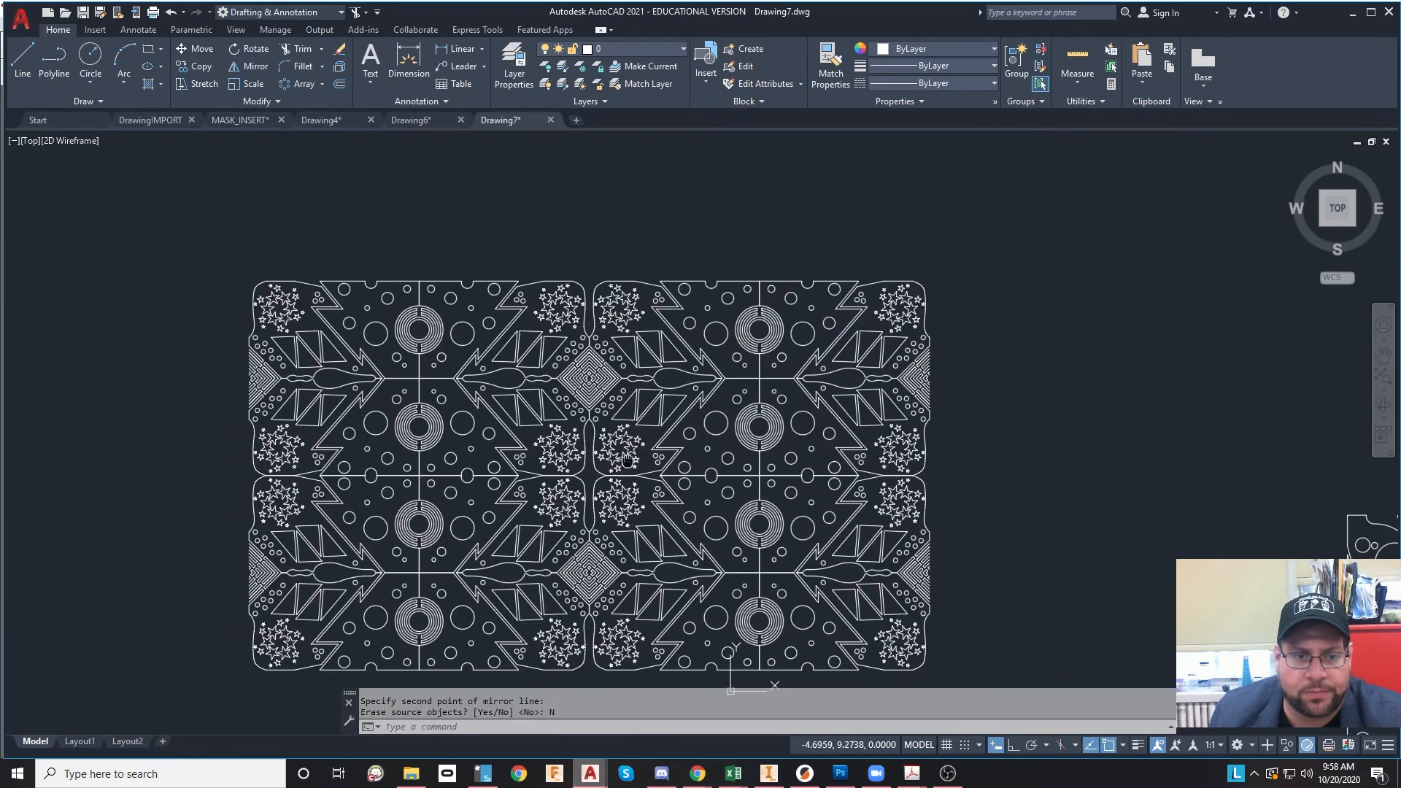
scroll(584, 343, "up", 6)
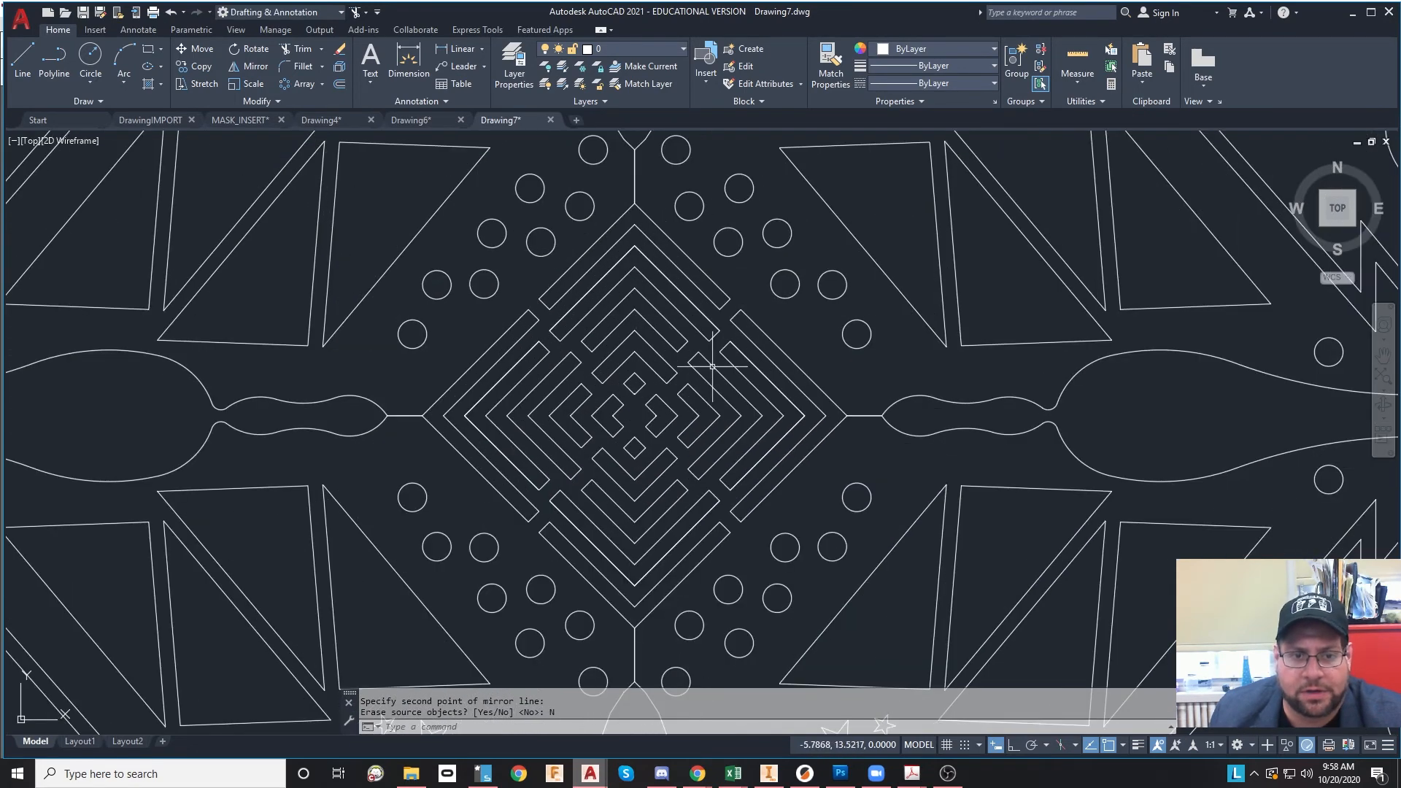
scroll(663, 365, "down", 3)
scroll(633, 346, "up", 3)
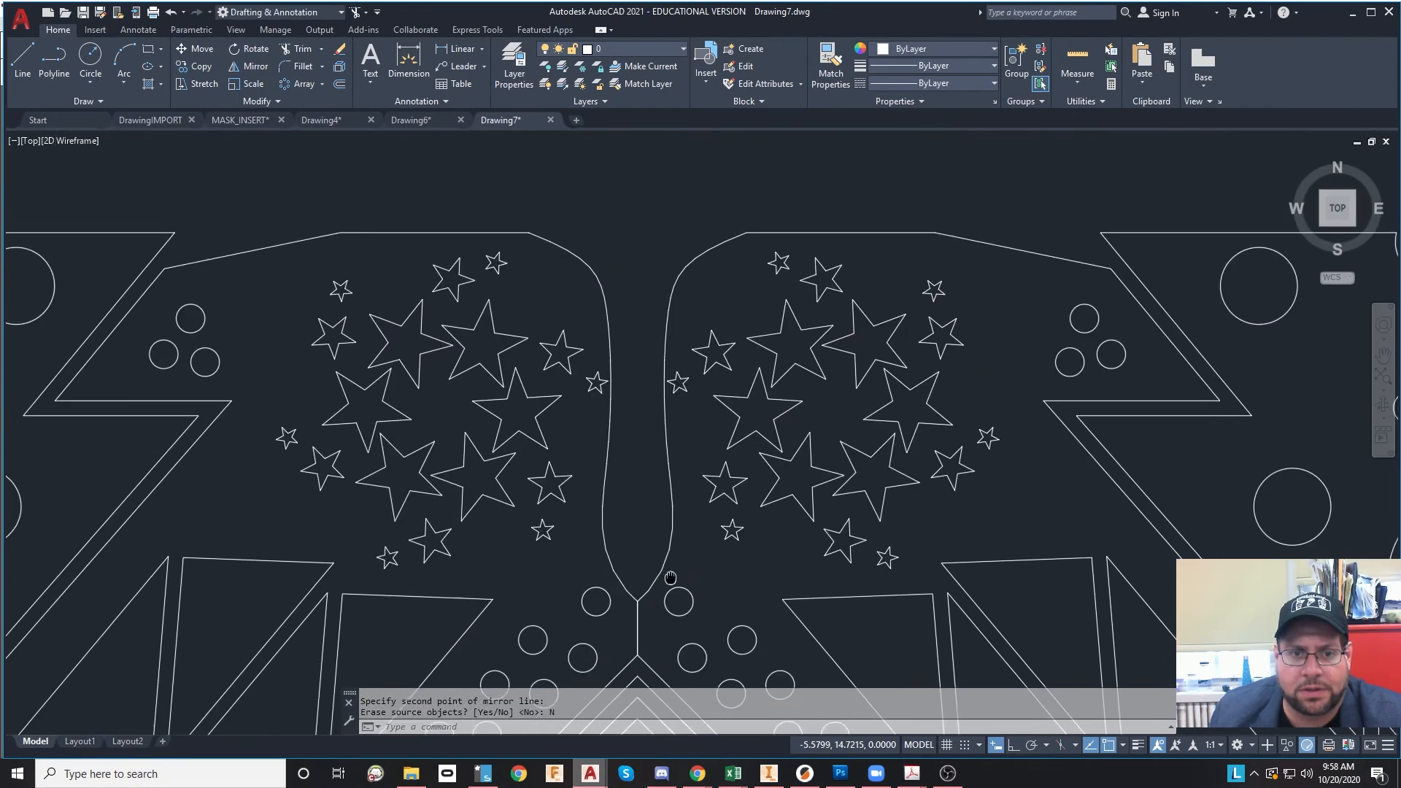
scroll(401, 329, "down", 2)
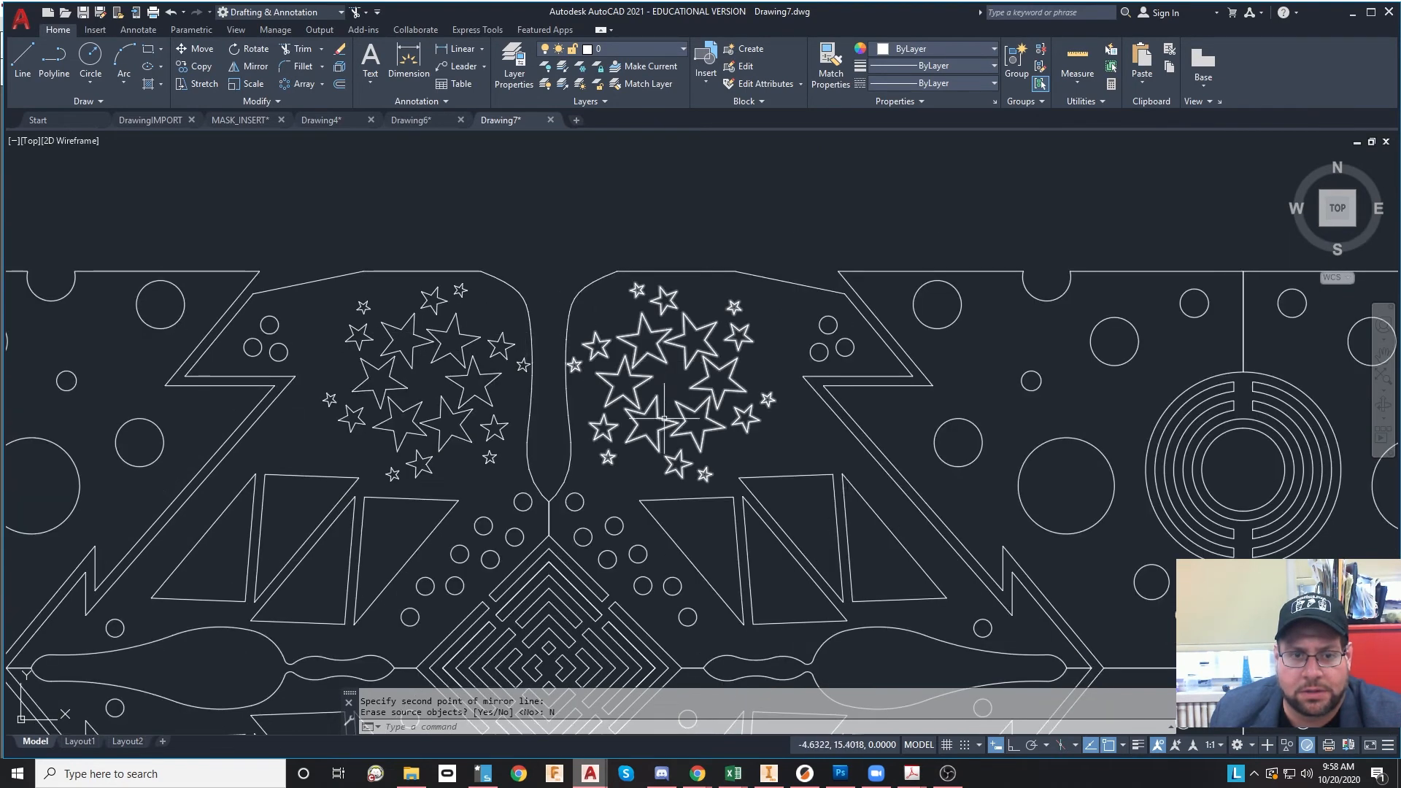
scroll(608, 317, "down", 4)
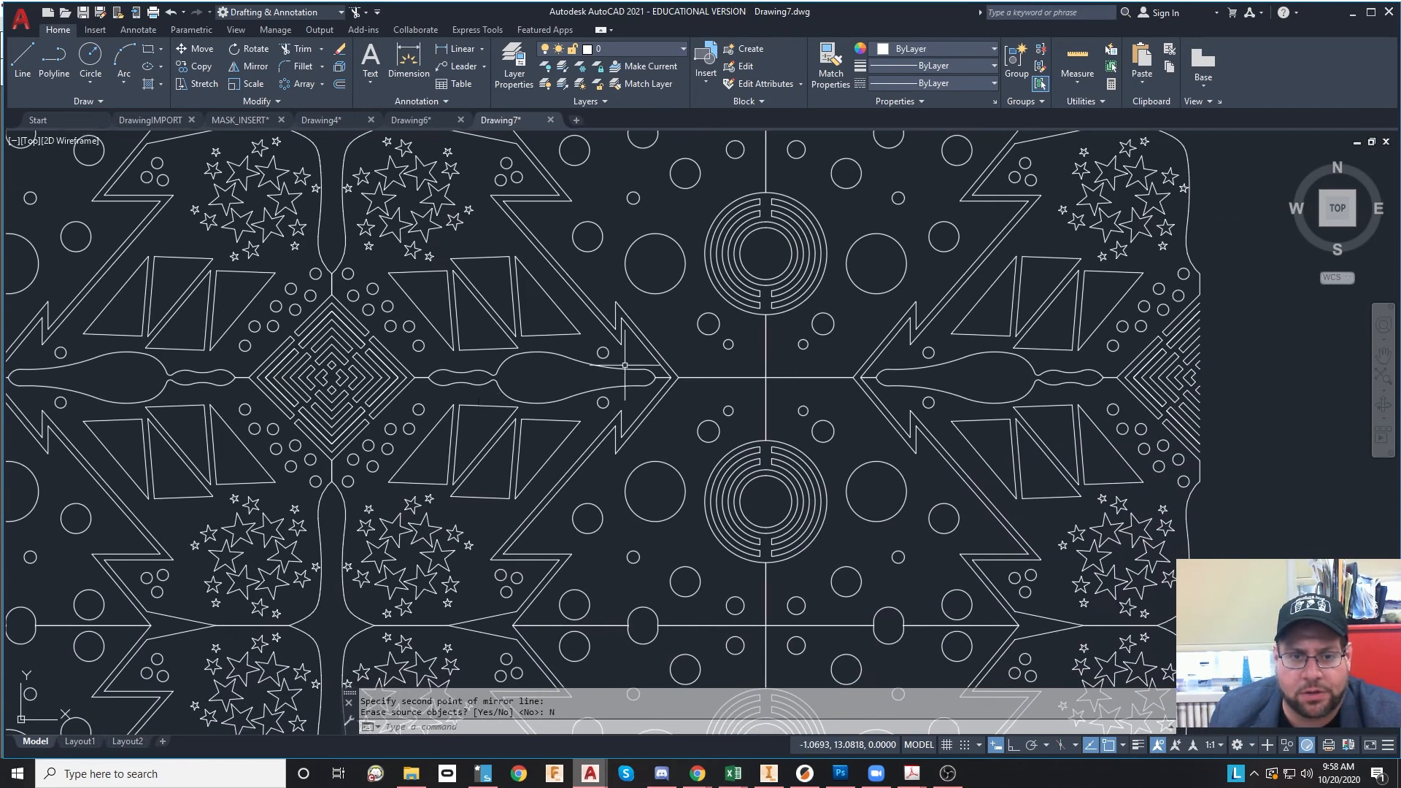
scroll(823, 482, "up", 2)
scroll(792, 509, "up", 2)
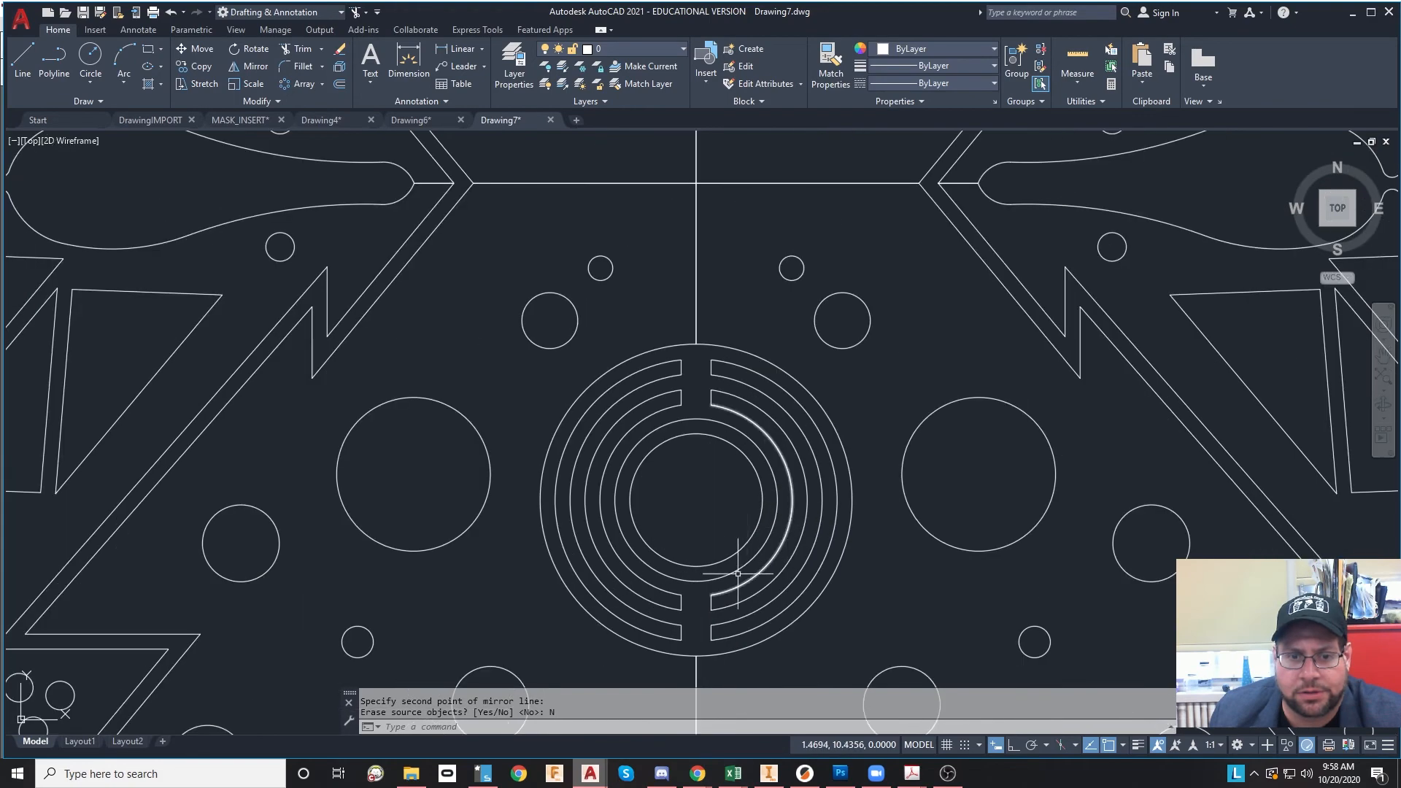
- Examine the concentric ring cut-outs, then the overall layout of the mirrored 16-tile pattern out to its outer edges
scroll(834, 531, "down", 2)
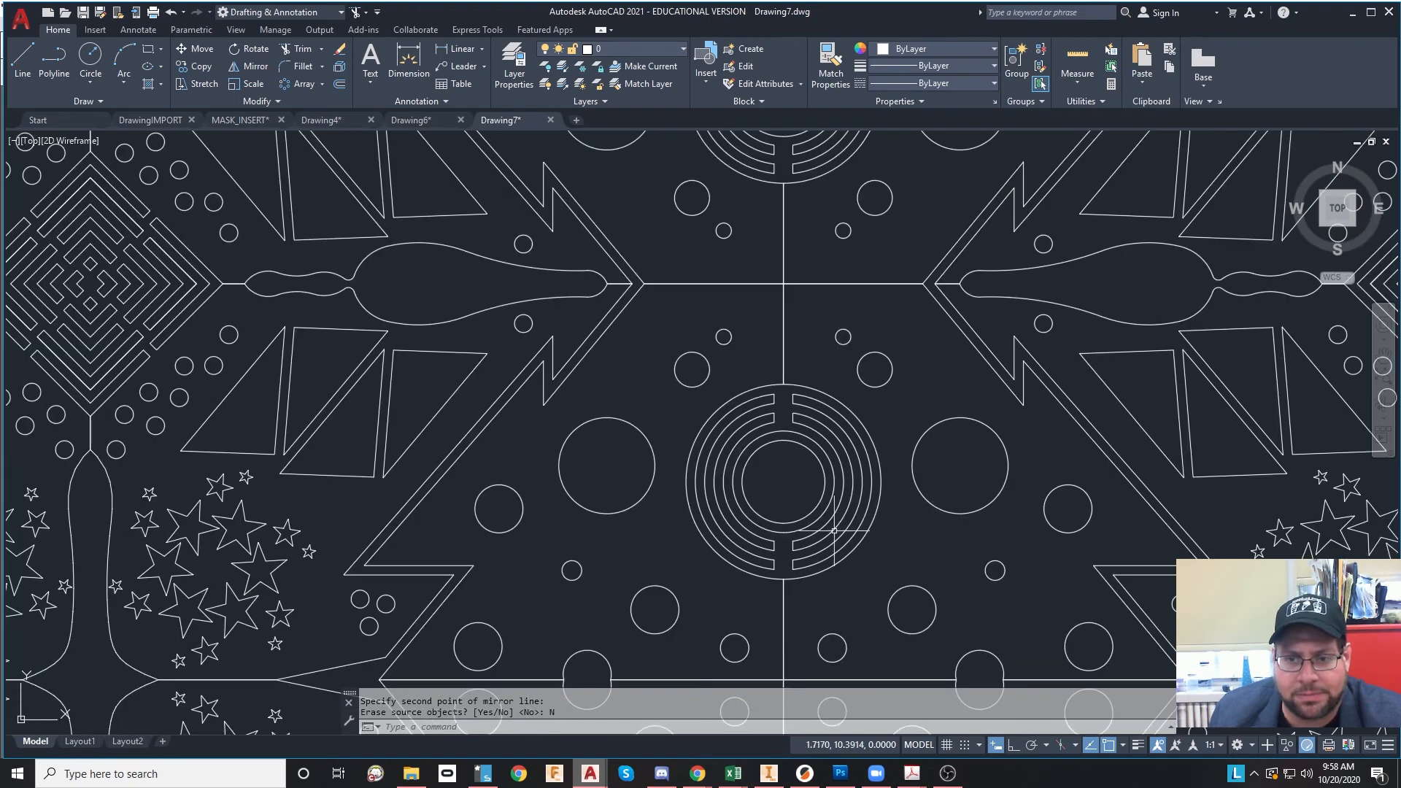
scroll(911, 533, "down", 2)
middle_click_drag(854, 394, 1048, 347)
scroll(619, 450, "down", 2)
middle_click_drag(485, 447, 533, 478)
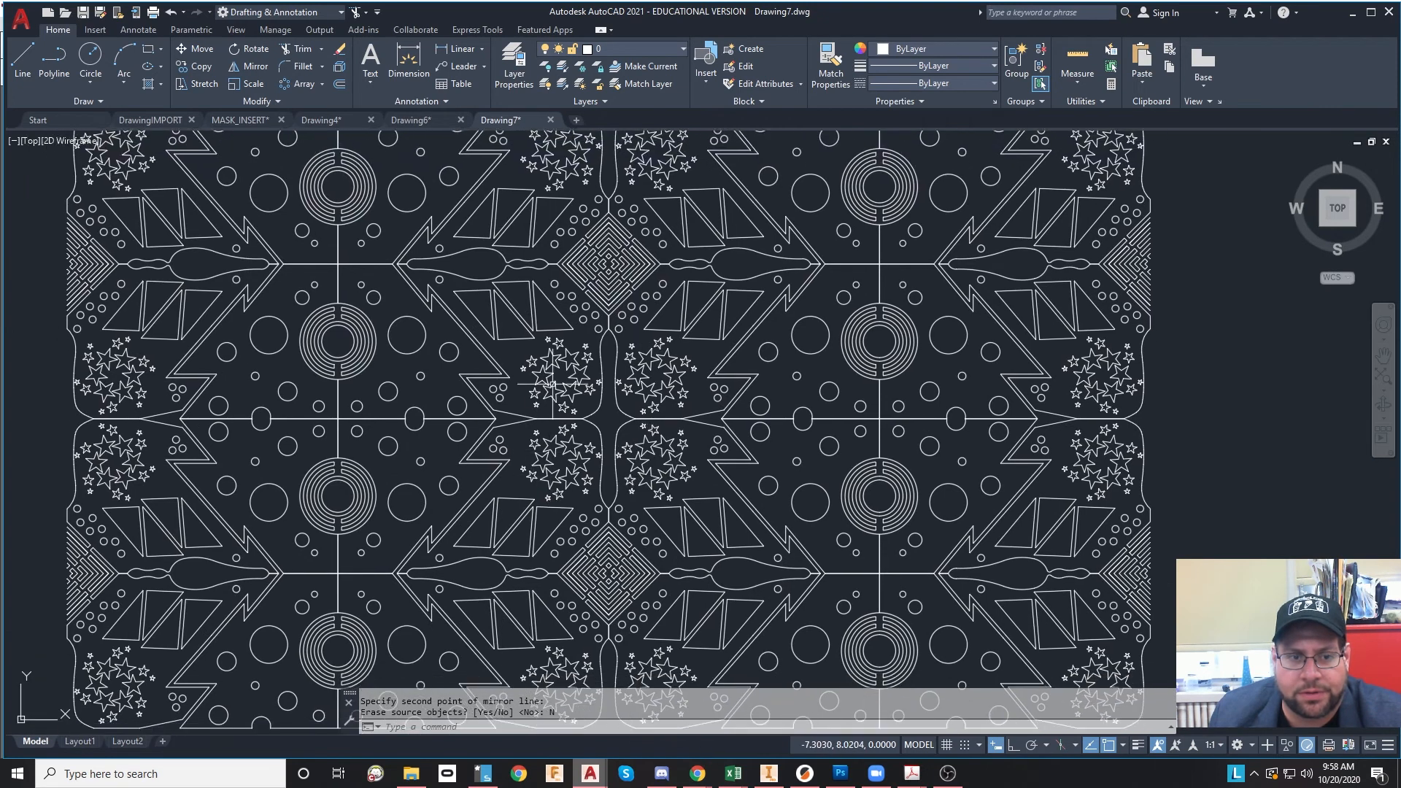
middle_click_drag(470, 350, 635, 398)
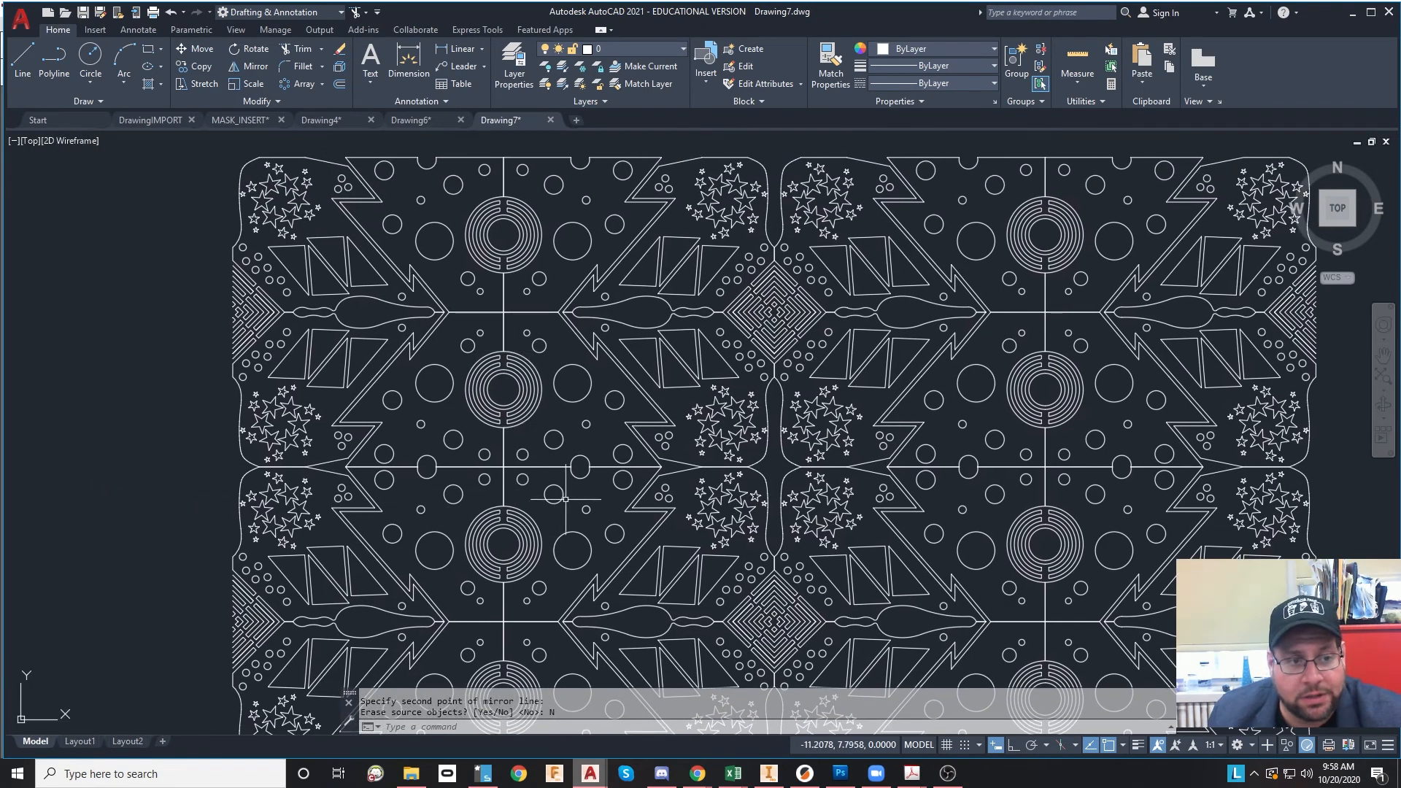
scroll(629, 395, "down", 1)
scroll(756, 430, "up", 1)
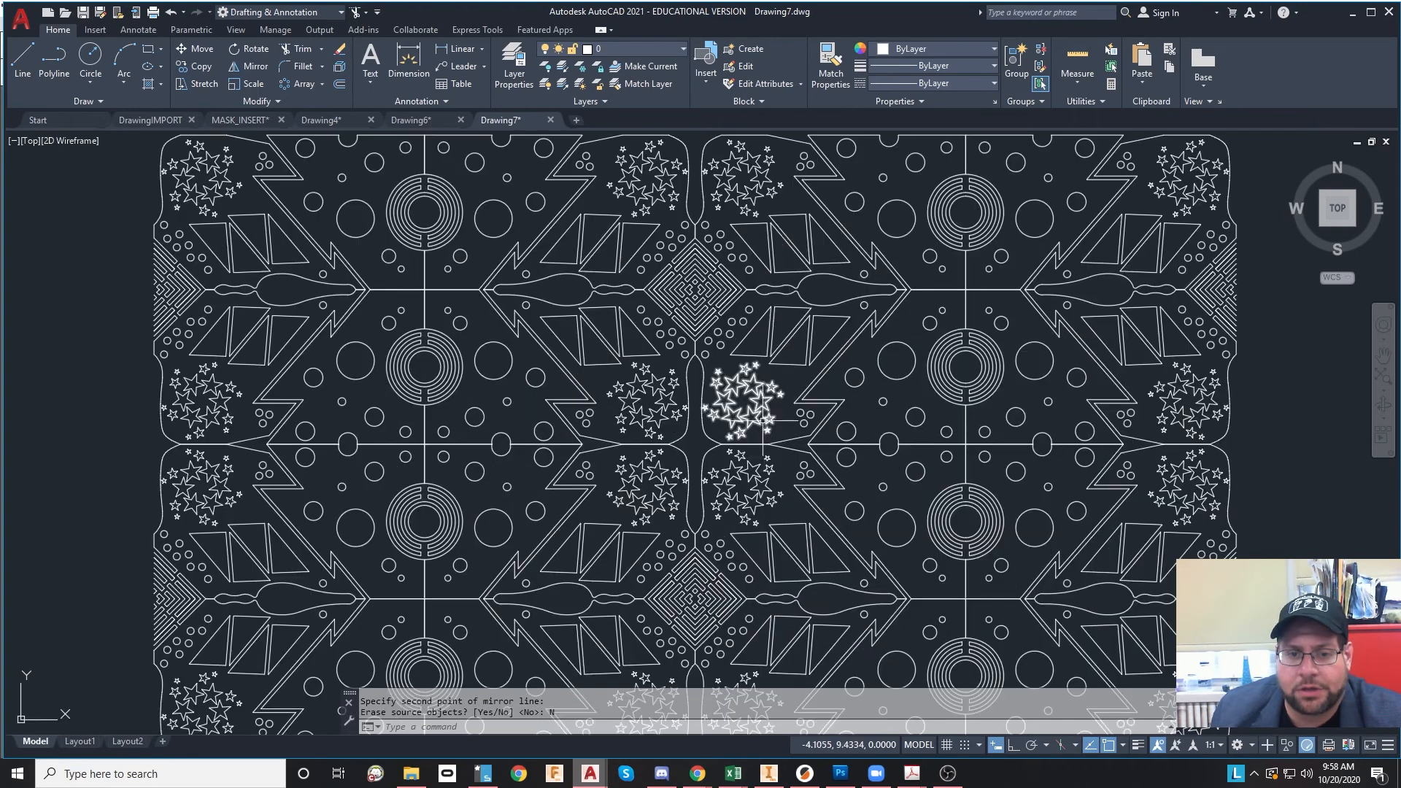
scroll(764, 408, "down", 1)
middle_click_drag(765, 420, 719, 397)
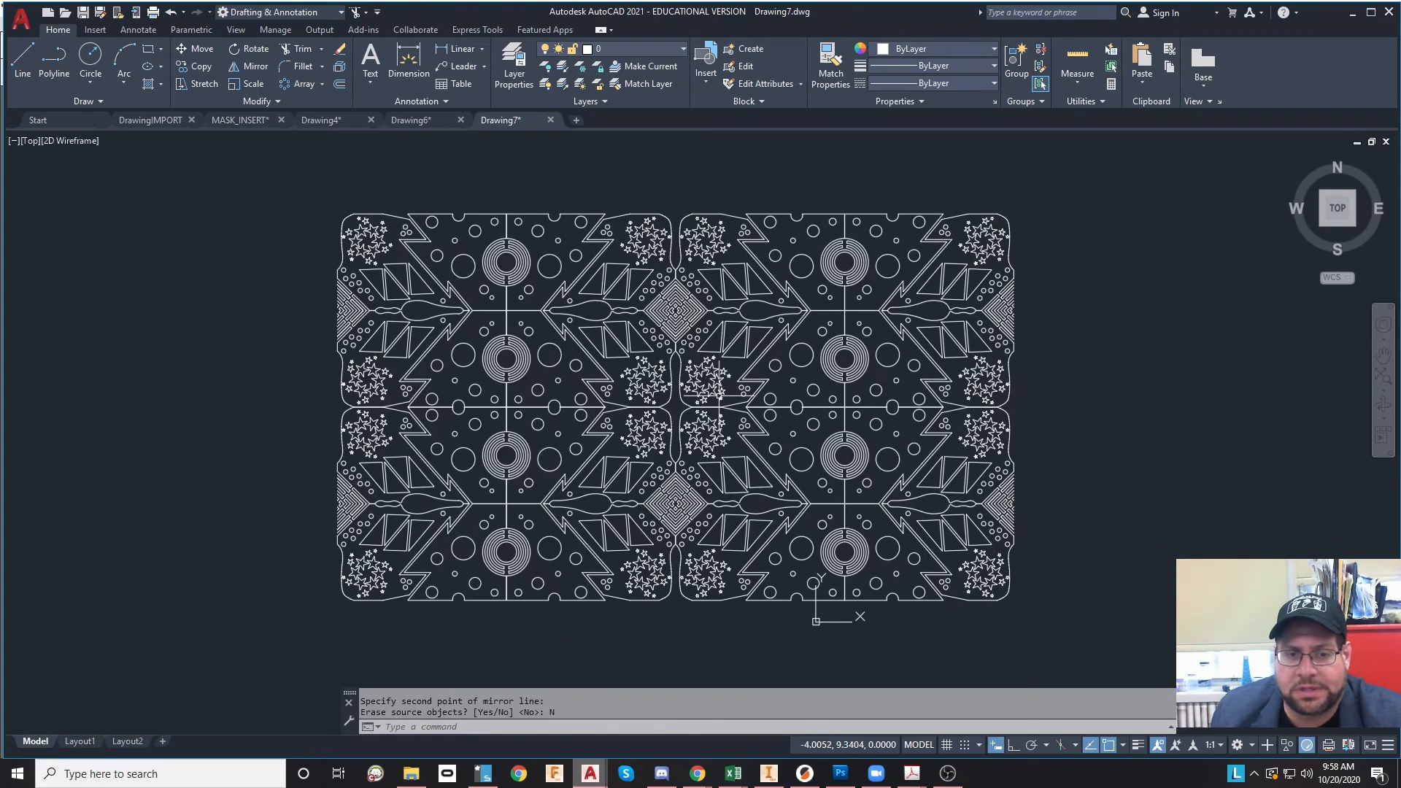
scroll(719, 394, "up", 1)
scroll(724, 403, "down", 1)
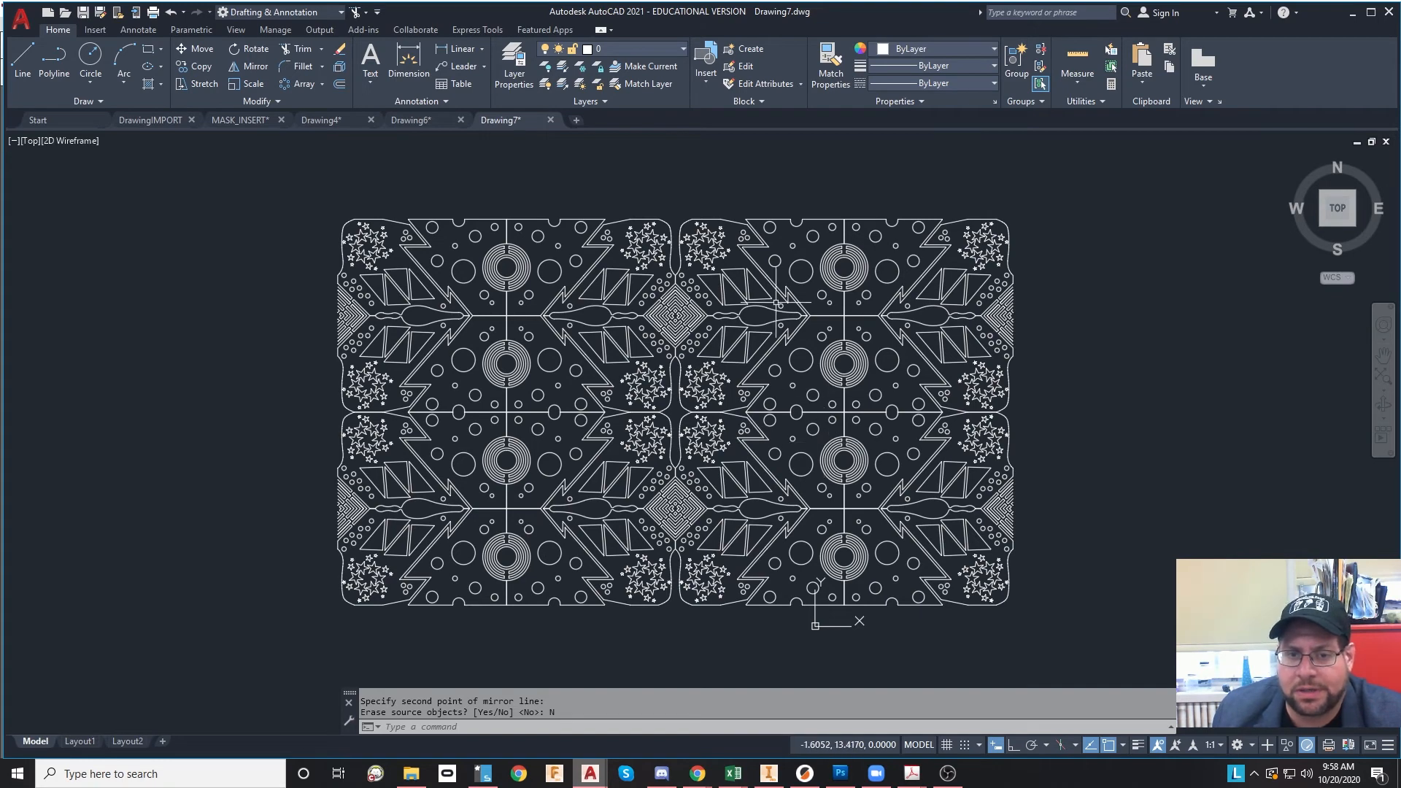
scroll(751, 393, "up", 1)
scroll(751, 398, "down", 1)
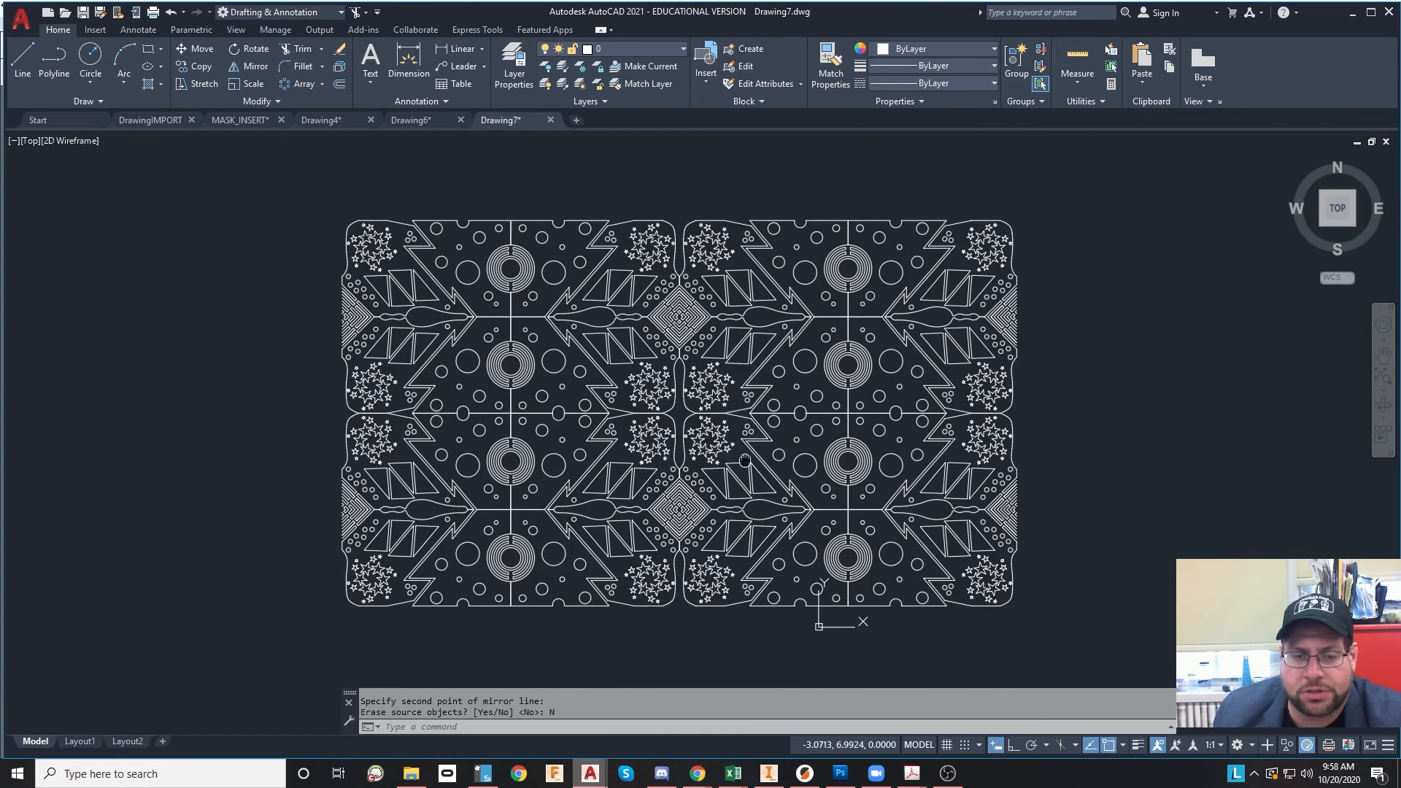
middle_click_drag(741, 457, 795, 477)
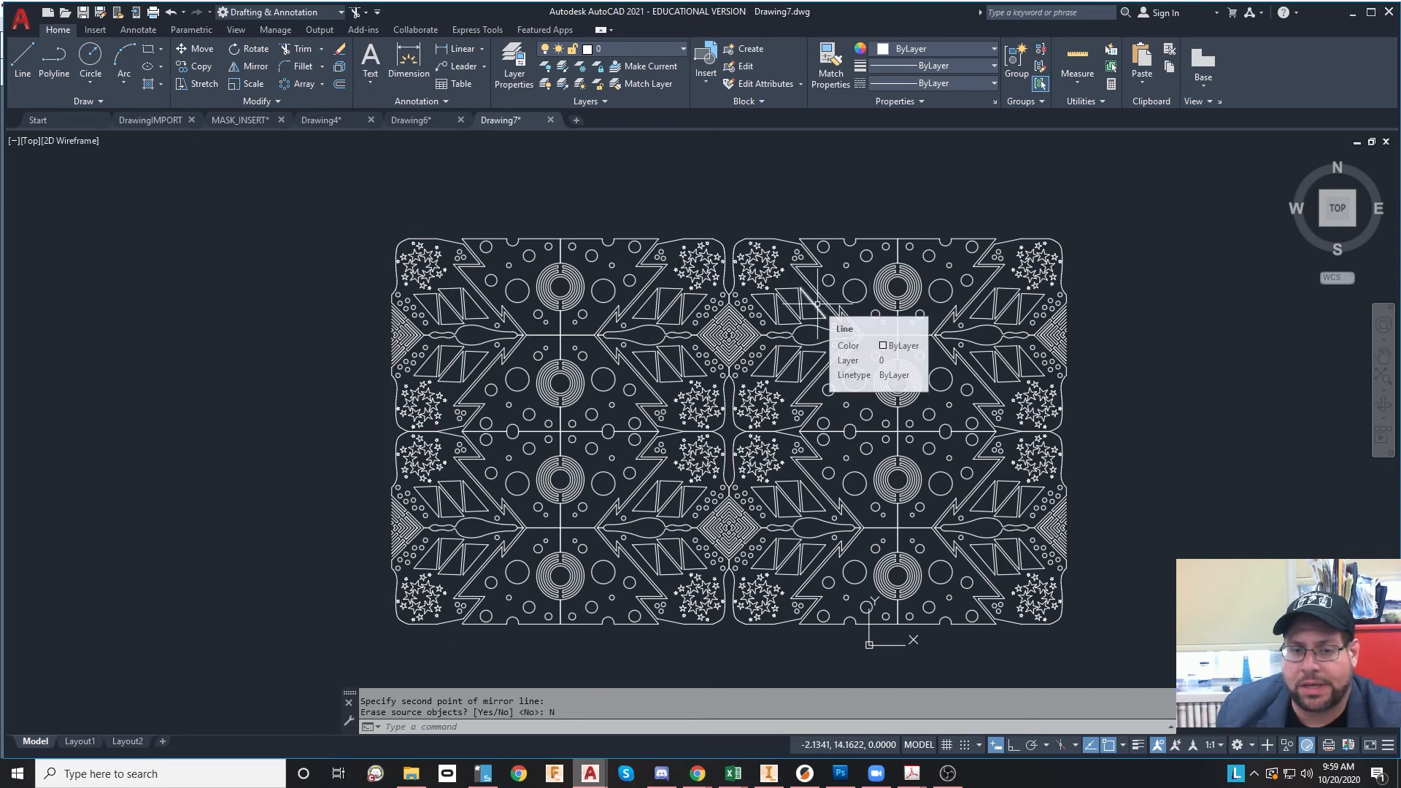
- Switch to CAD_Snowflake.pdf in Adobe Acrobat and review the project introduction, concepts to use, file-naming rule and drawing instructions on the first page
mouse_move(909, 779)
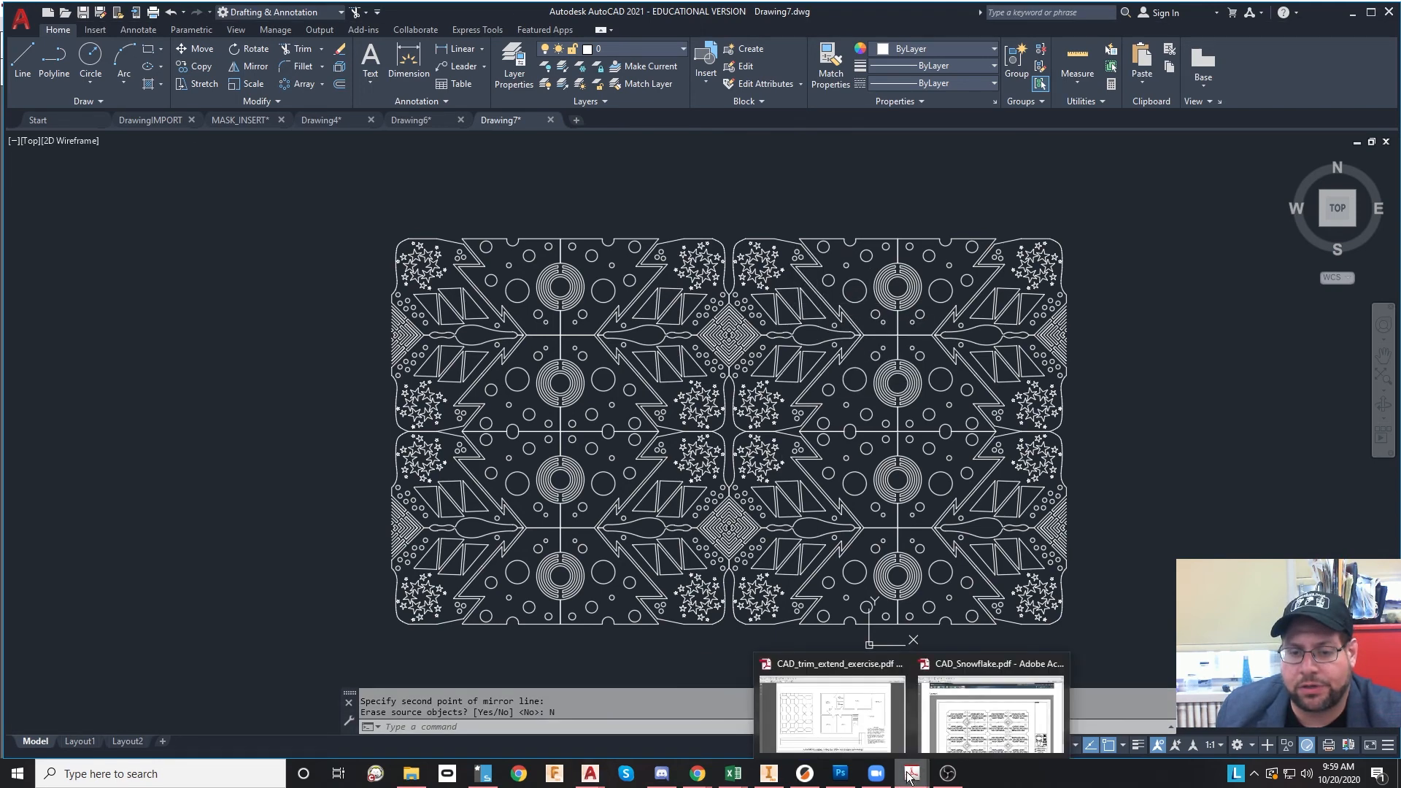
left_click(968, 730)
scroll(773, 330, "up", 15)
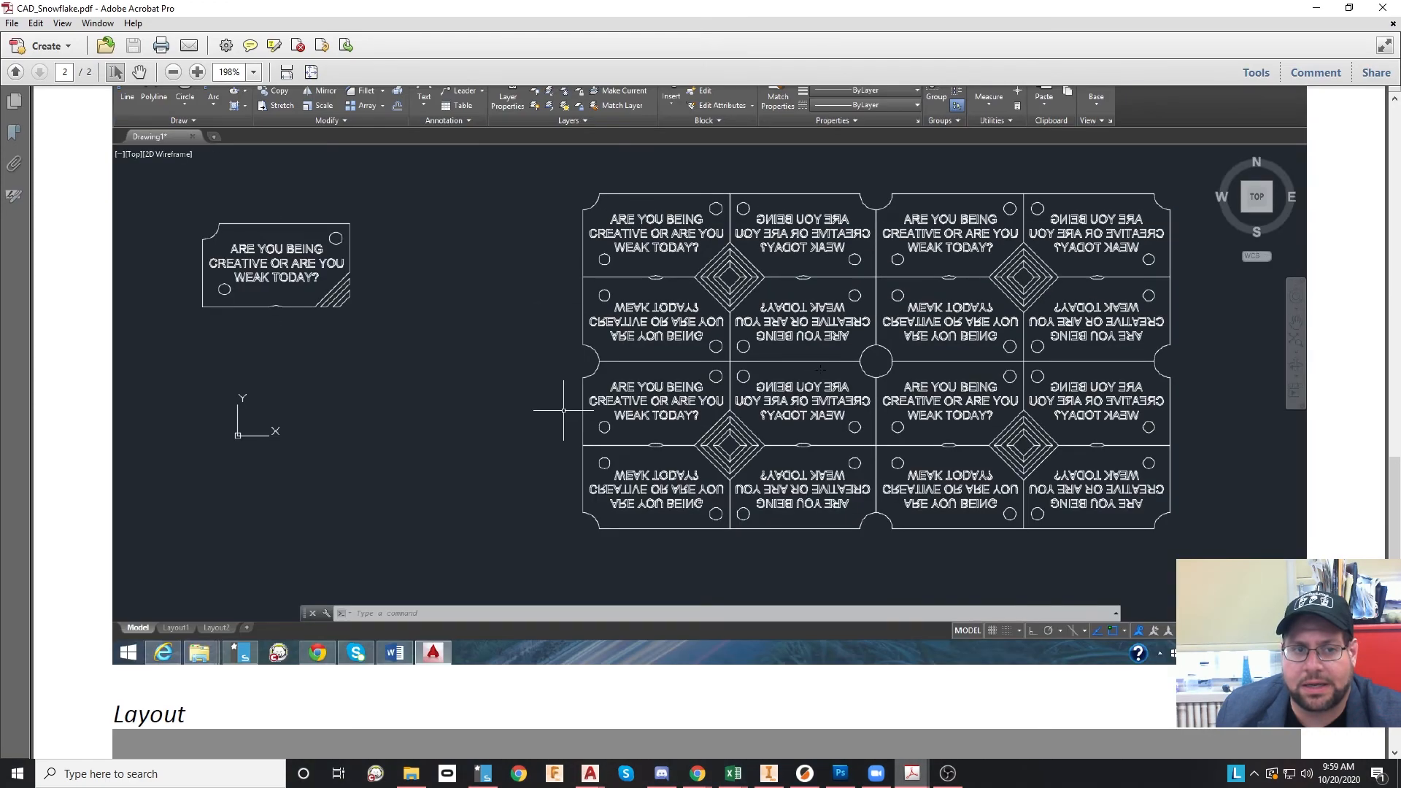
scroll(777, 476, "up", 10)
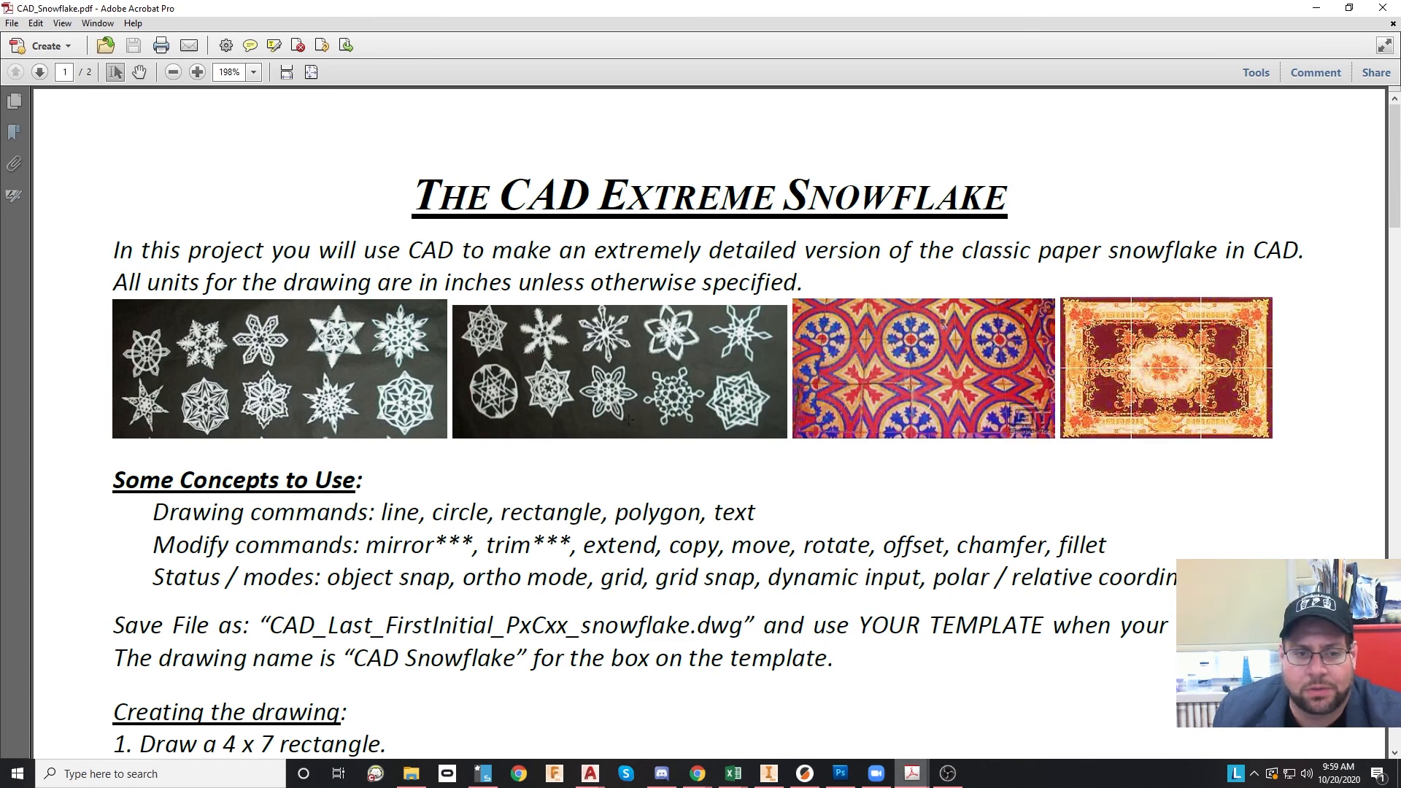
scroll(621, 416, "down", 1)
scroll(610, 410, "down", 2)
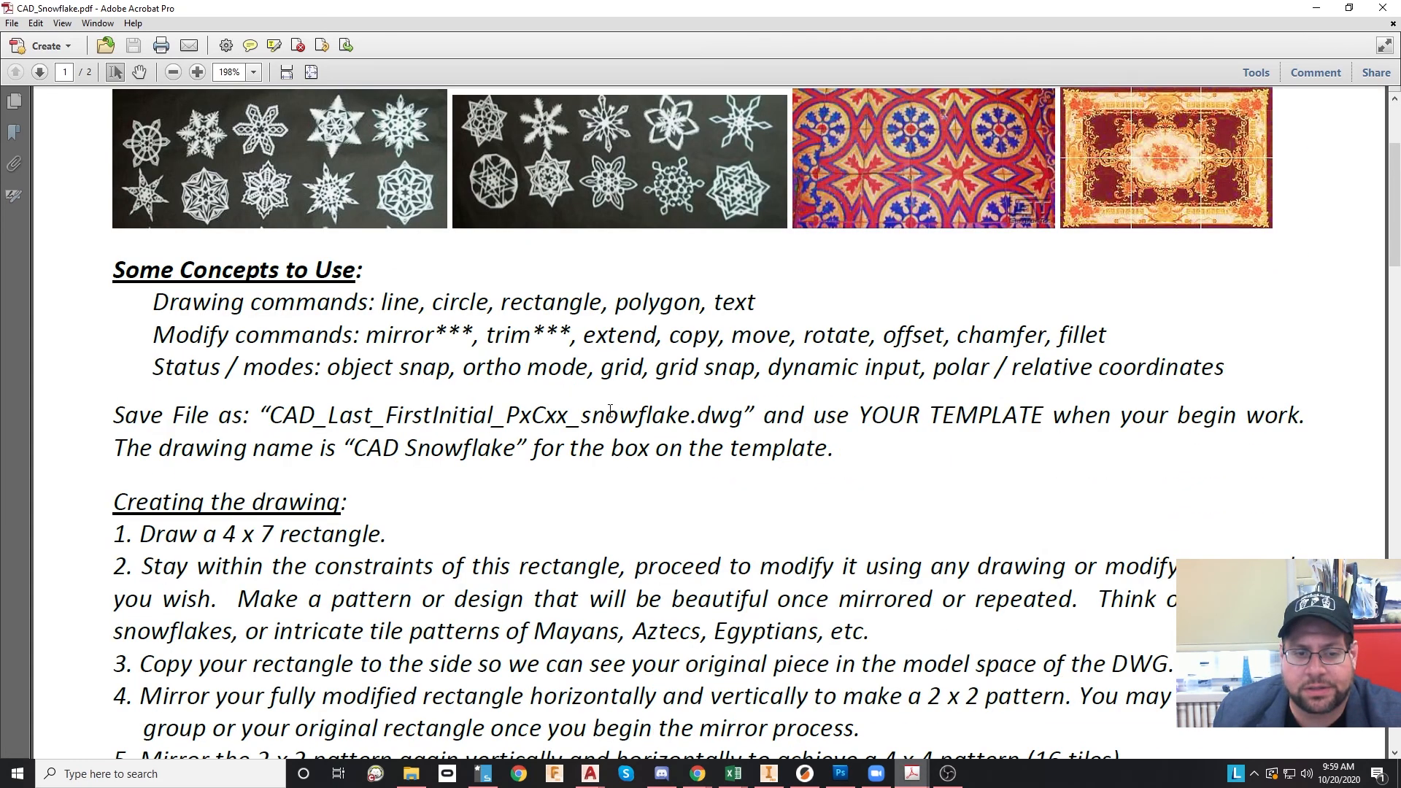
scroll(610, 410, "up", 3)
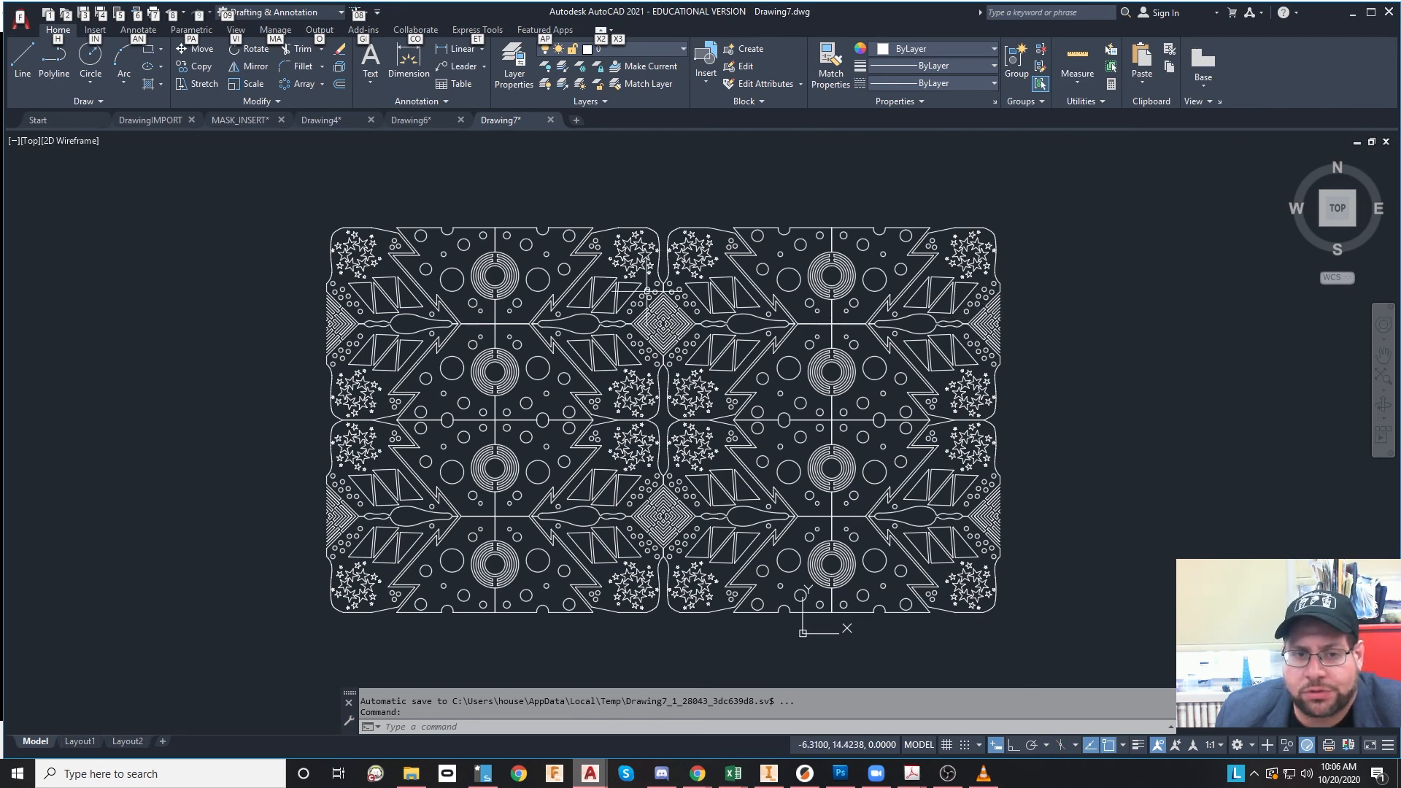
scroll(641, 356, "up", 2)
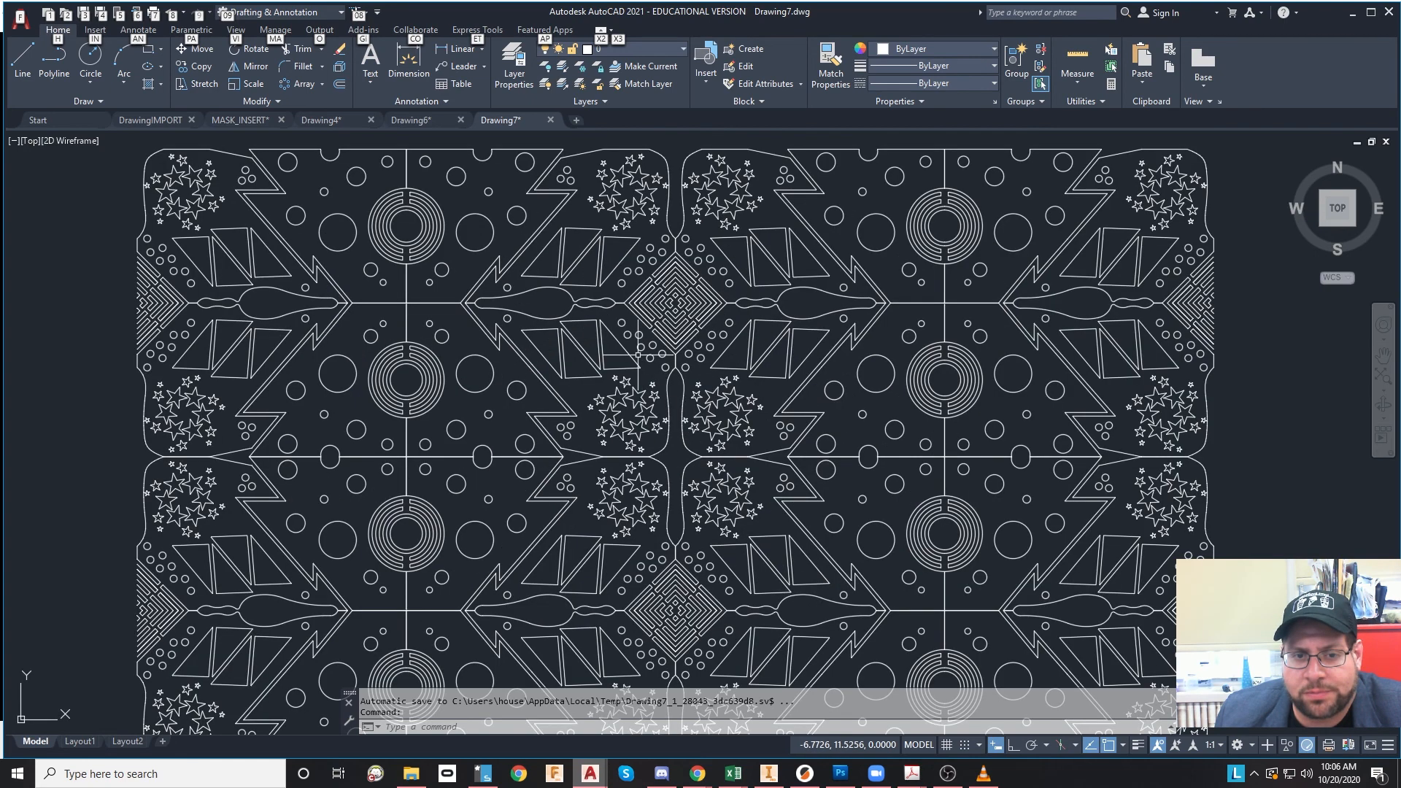
scroll(613, 354, "down", 2)
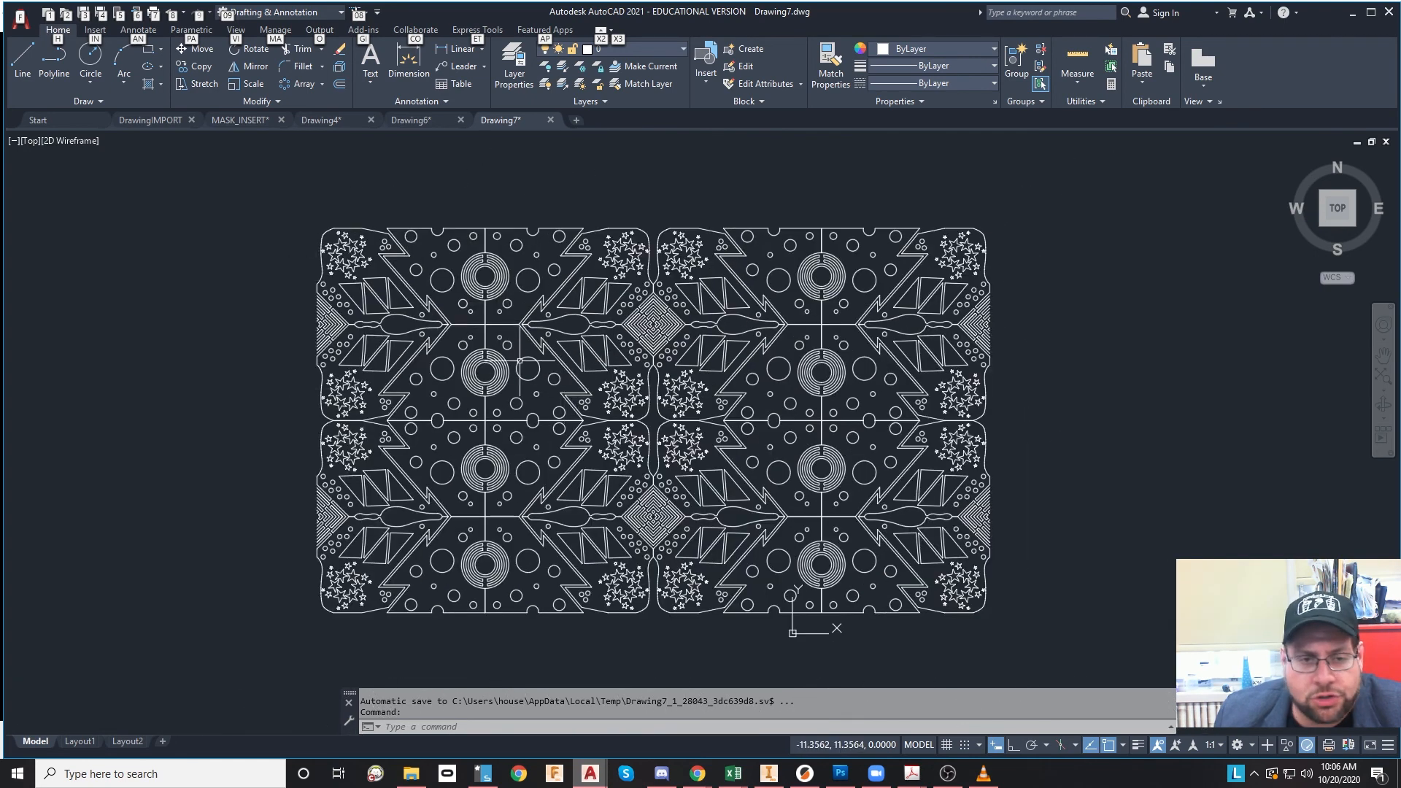